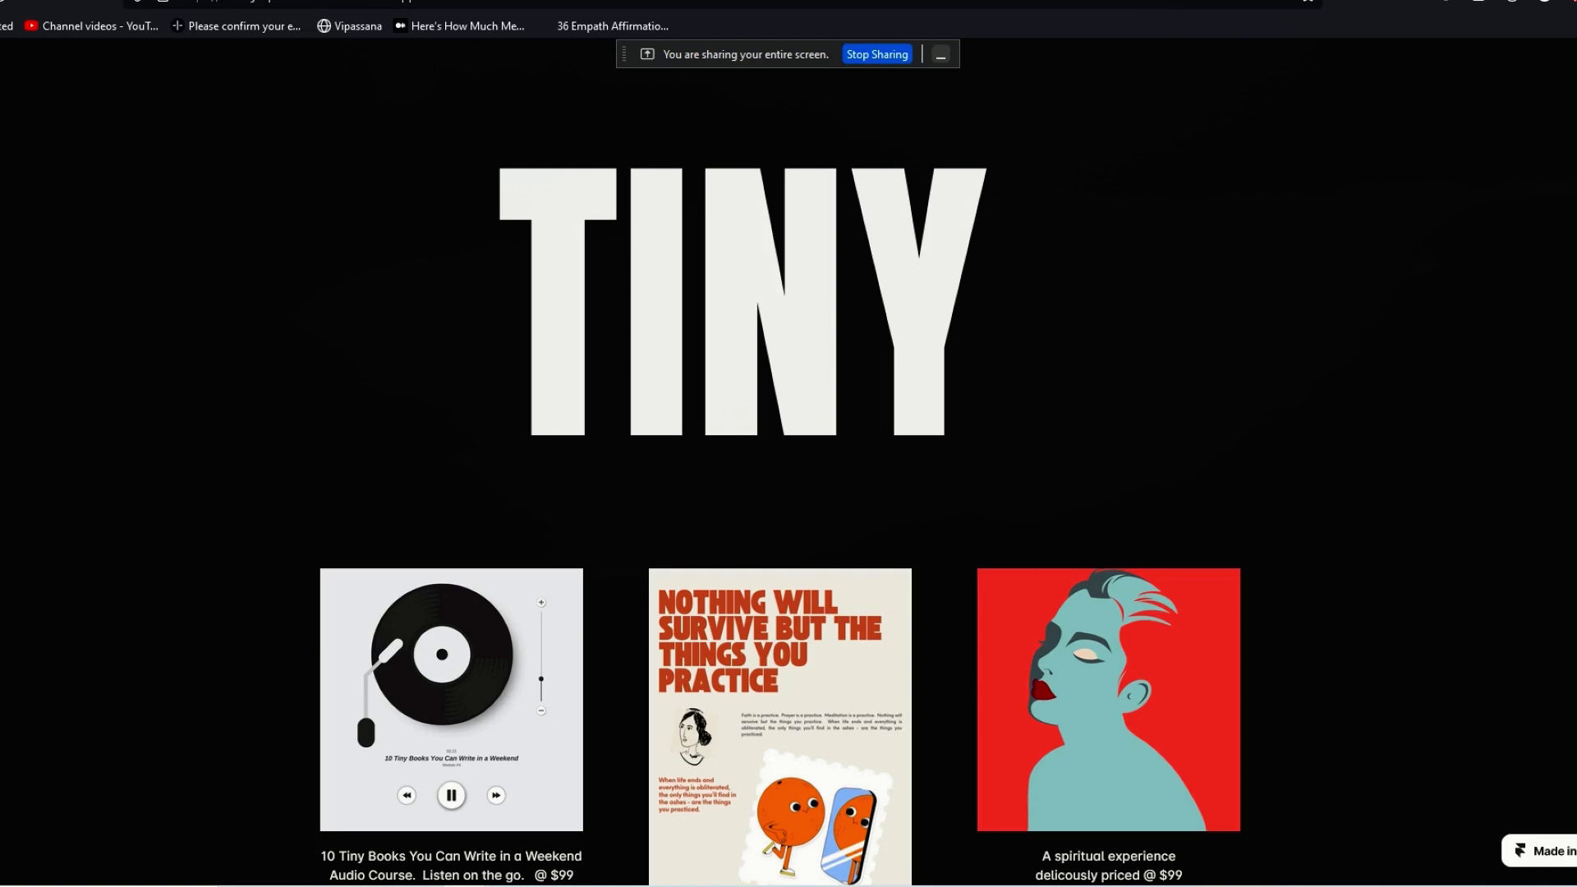
Scroll through the TINY site preview, then close it to return to the home page canvas.
{"action": "scroll", "coordinate": [788, 460], "scroll_direction": "down", "scroll_amount": 10}
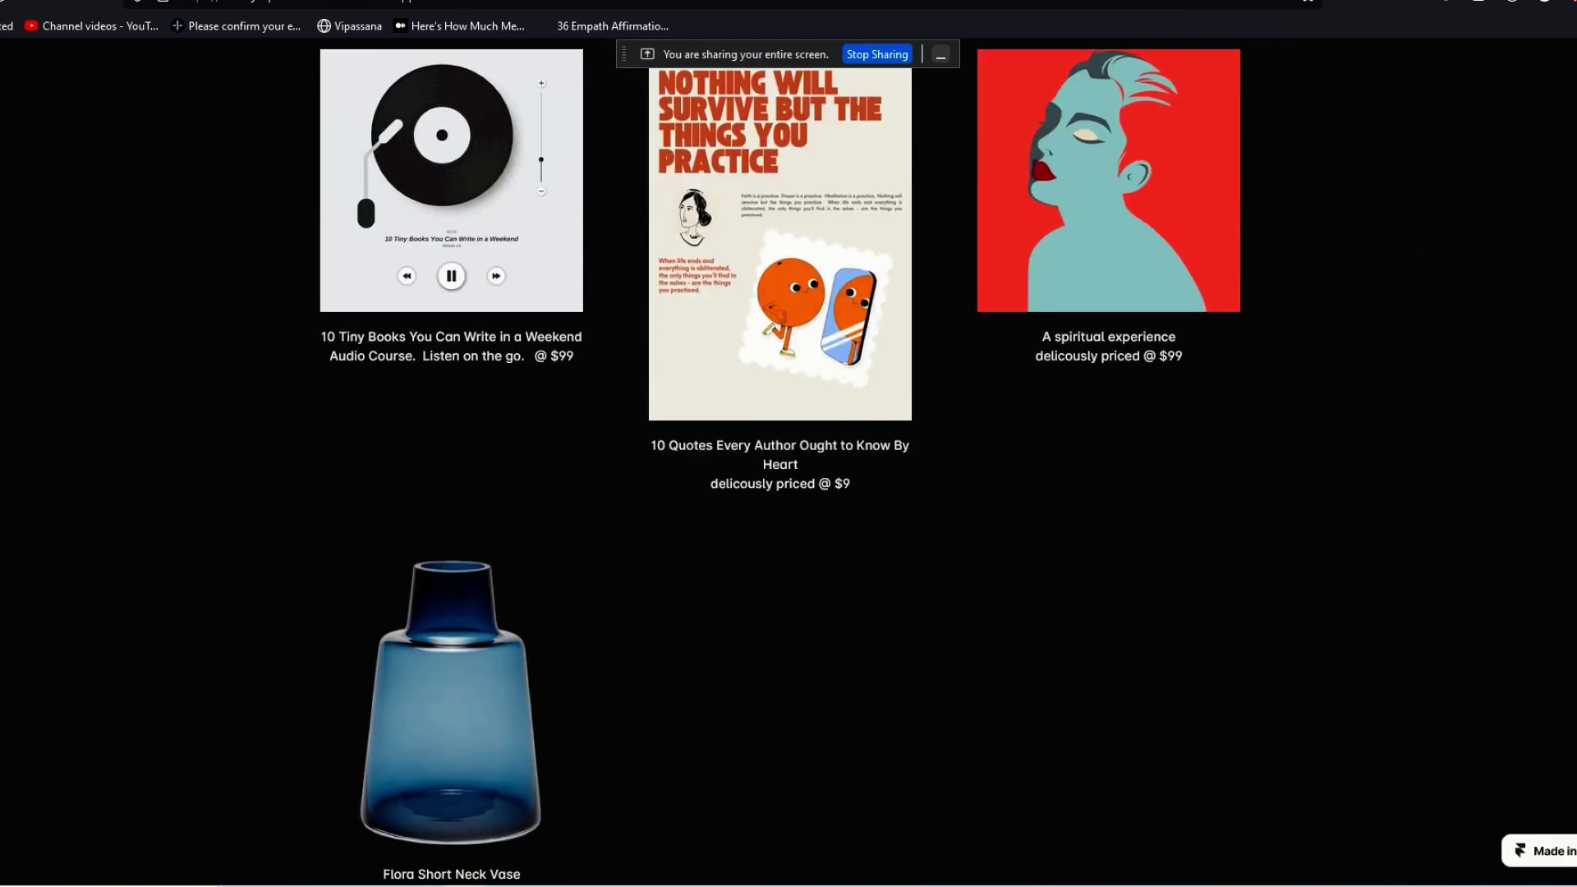
{"action": "scroll", "coordinate": [788, 460], "scroll_direction": "up", "scroll_amount": 10}
{"action": "scroll", "coordinate": [1345, 394], "scroll_direction": "up", "scroll_amount": 1}
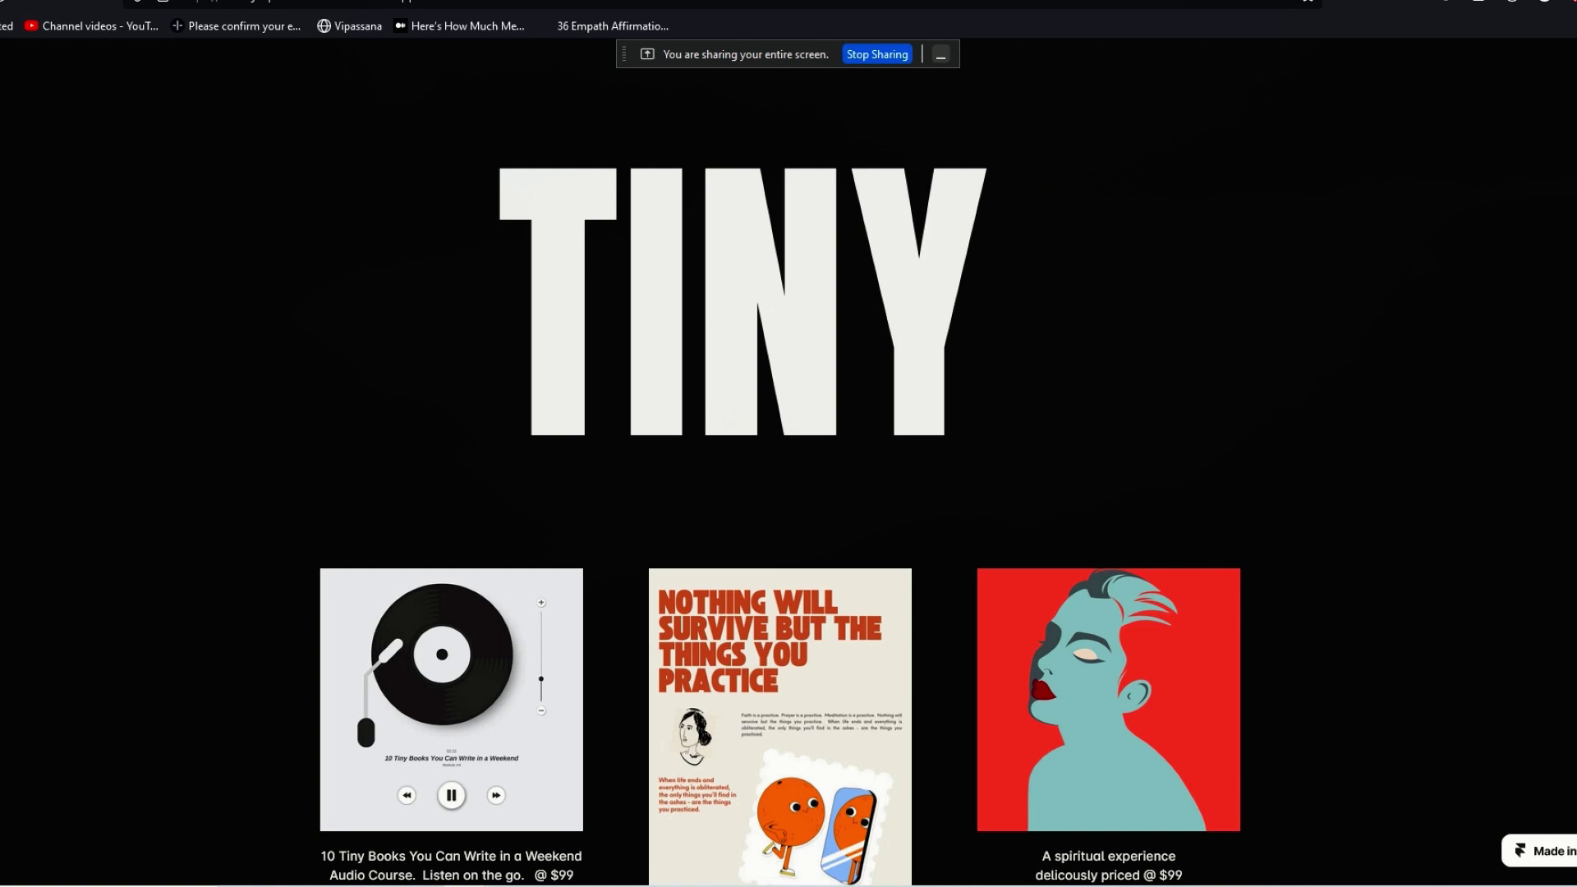
{"action": "scroll", "coordinate": [789, 444], "scroll_direction": "down", "scroll_amount": 10}
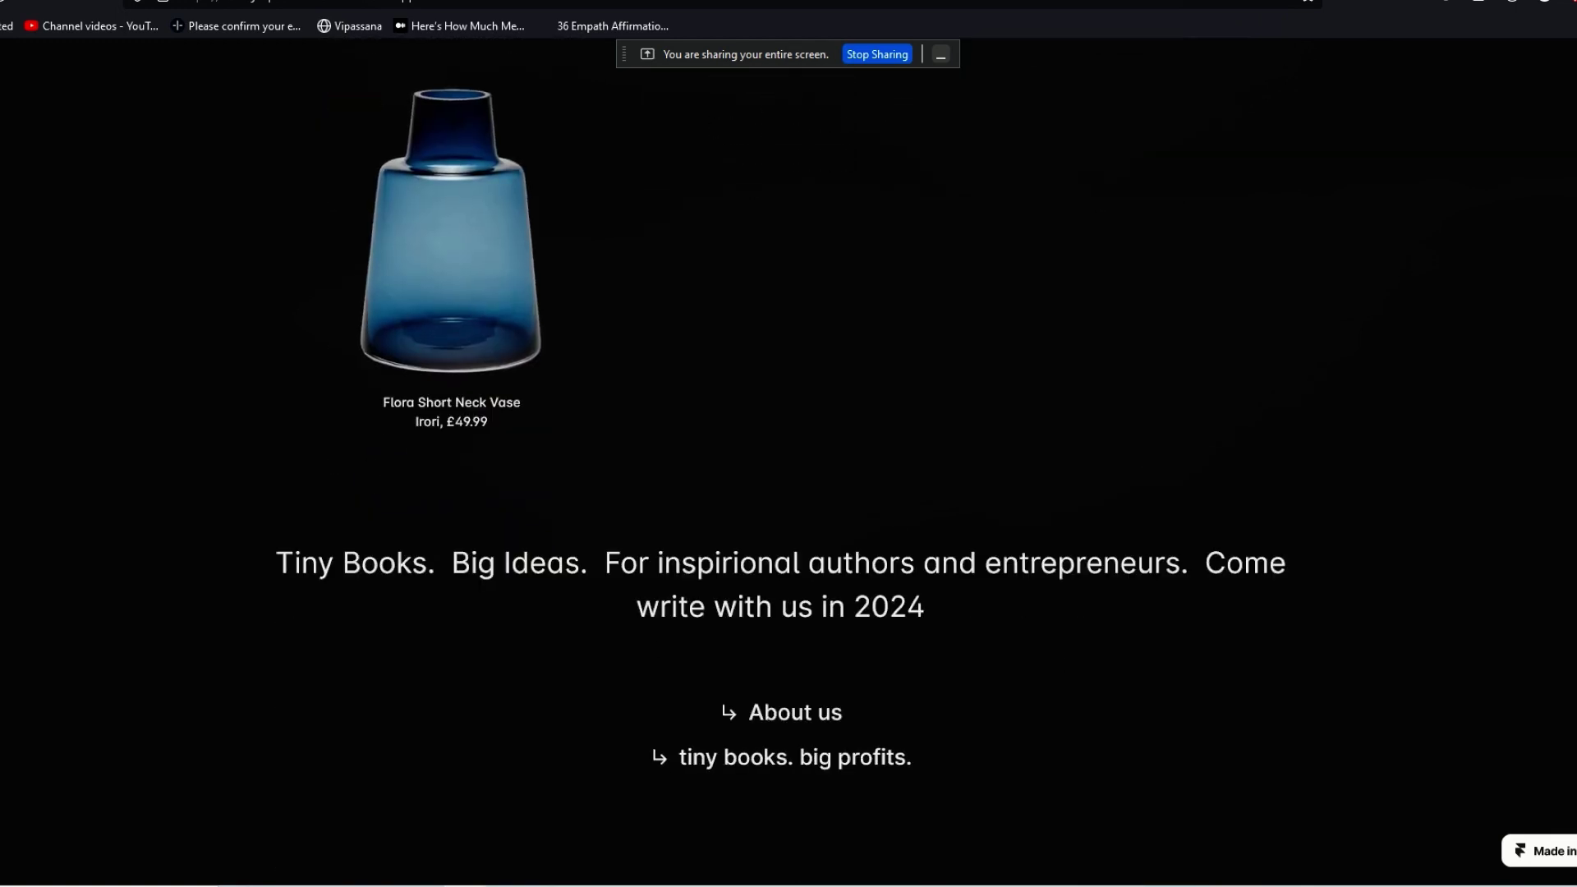
{"action": "scroll", "coordinate": [788, 443], "scroll_direction": "up", "scroll_amount": 10}
{"action": "key", "text": "Escape"}
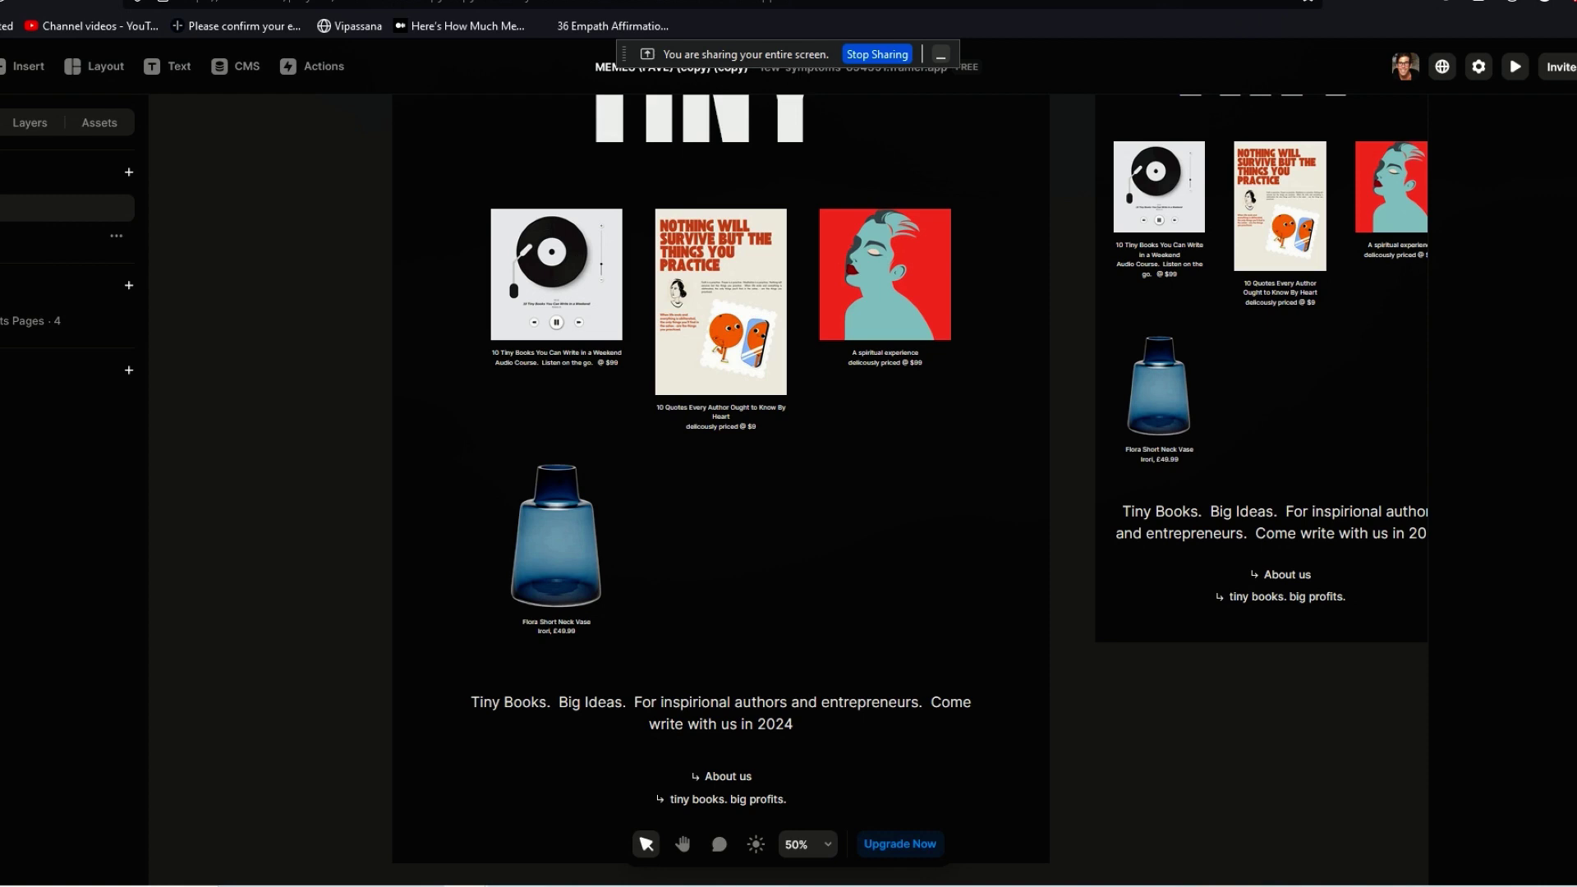
Check the 404 and Home pages, the tagline heading and About us button, then open CMS Products.
{"action": "left_click", "coordinate": [66, 236]}
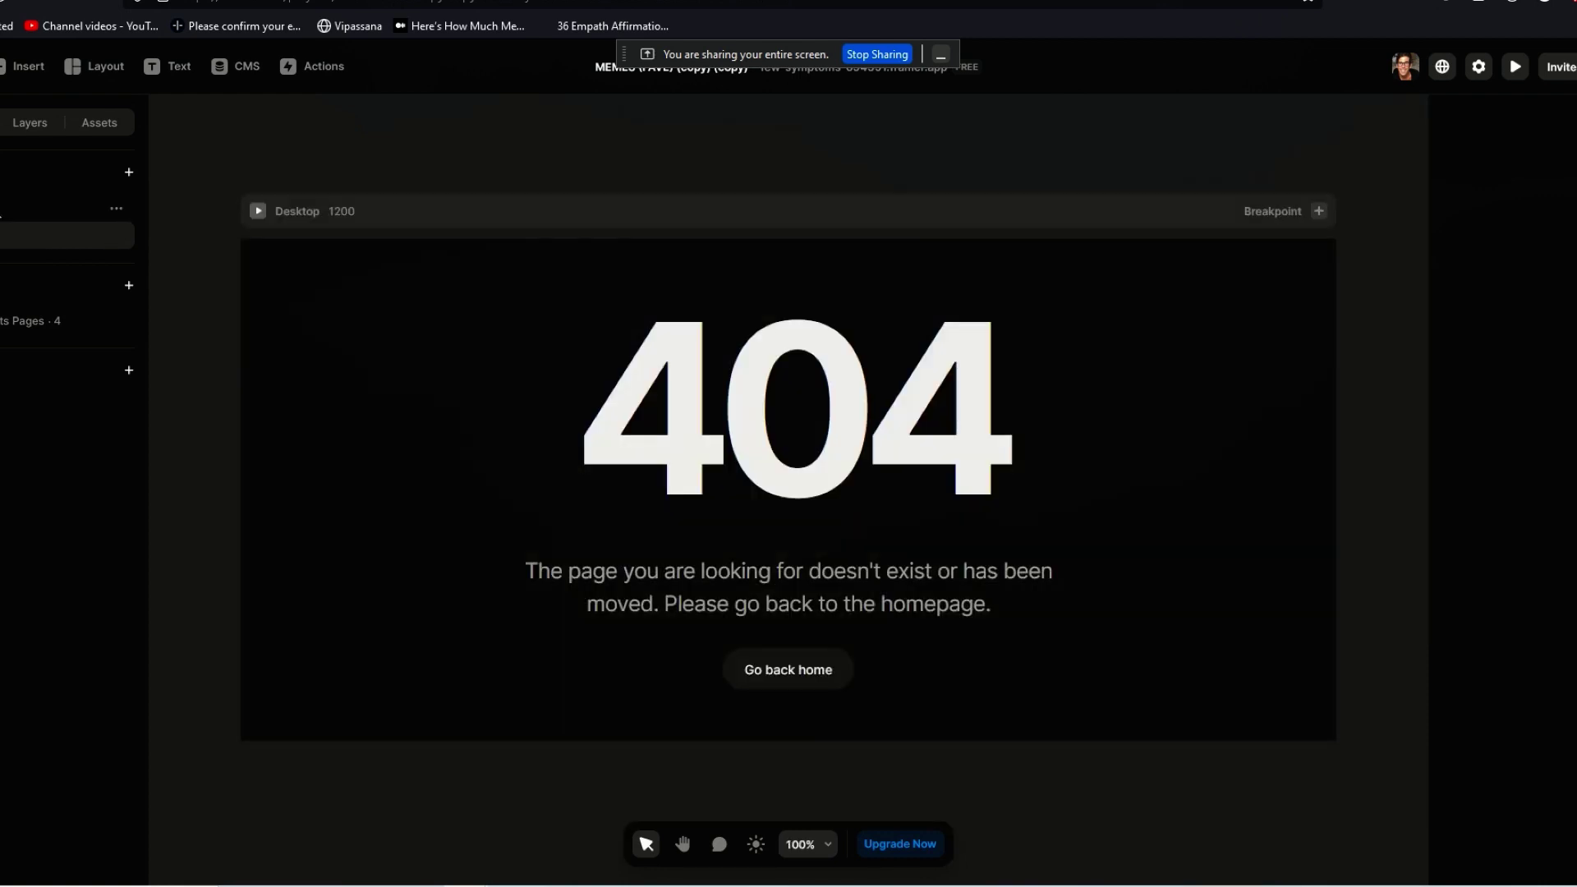
{"action": "left_click", "coordinate": [5, 209]}
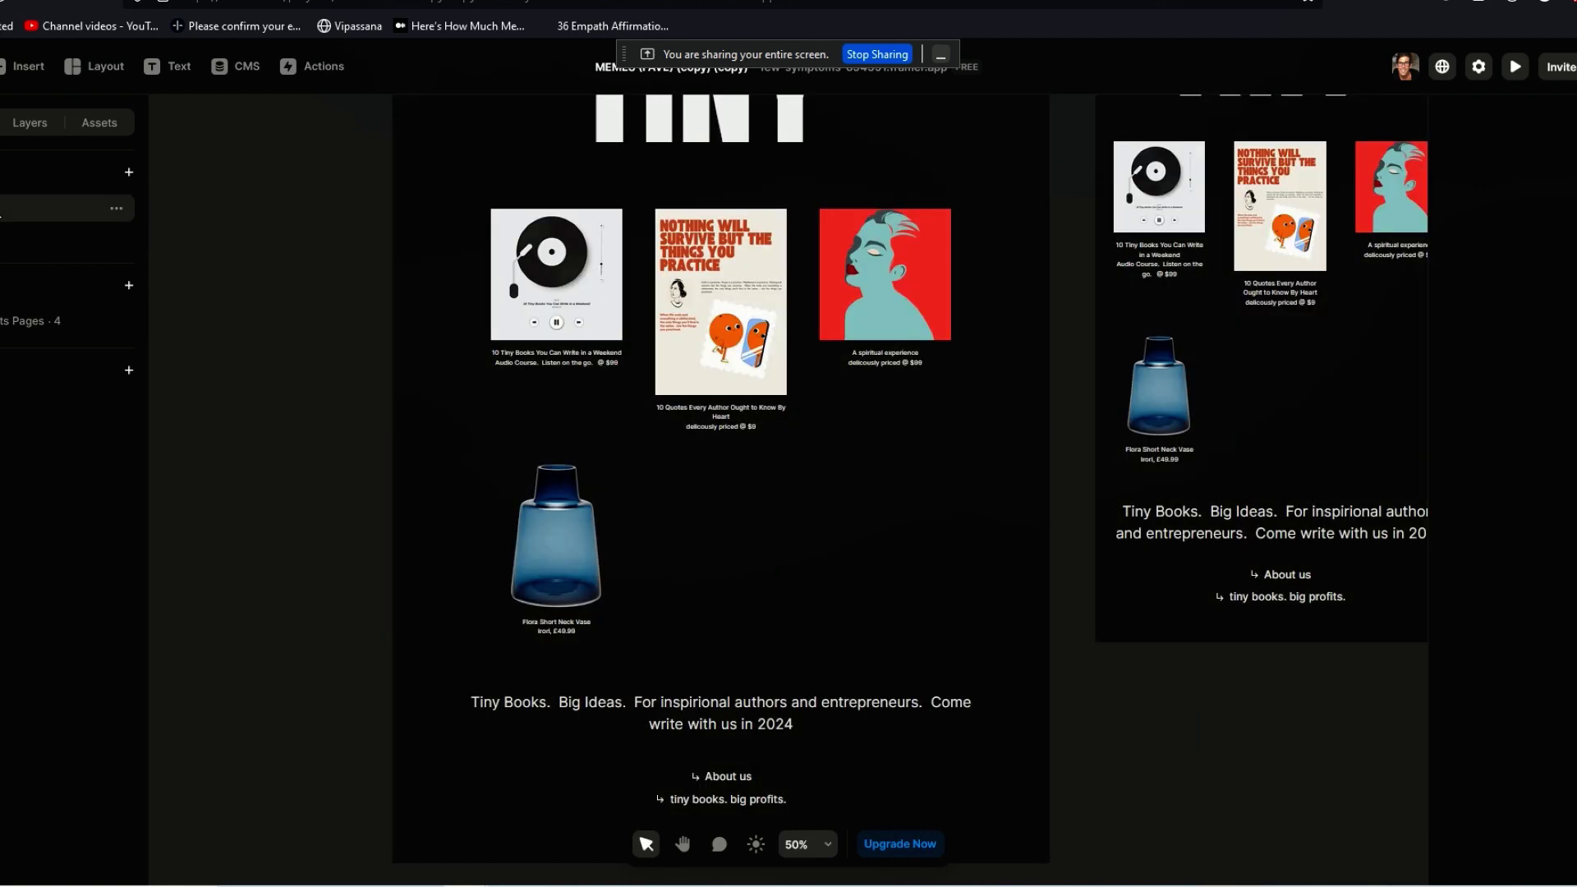
{"action": "left_click", "coordinate": [795, 715]}
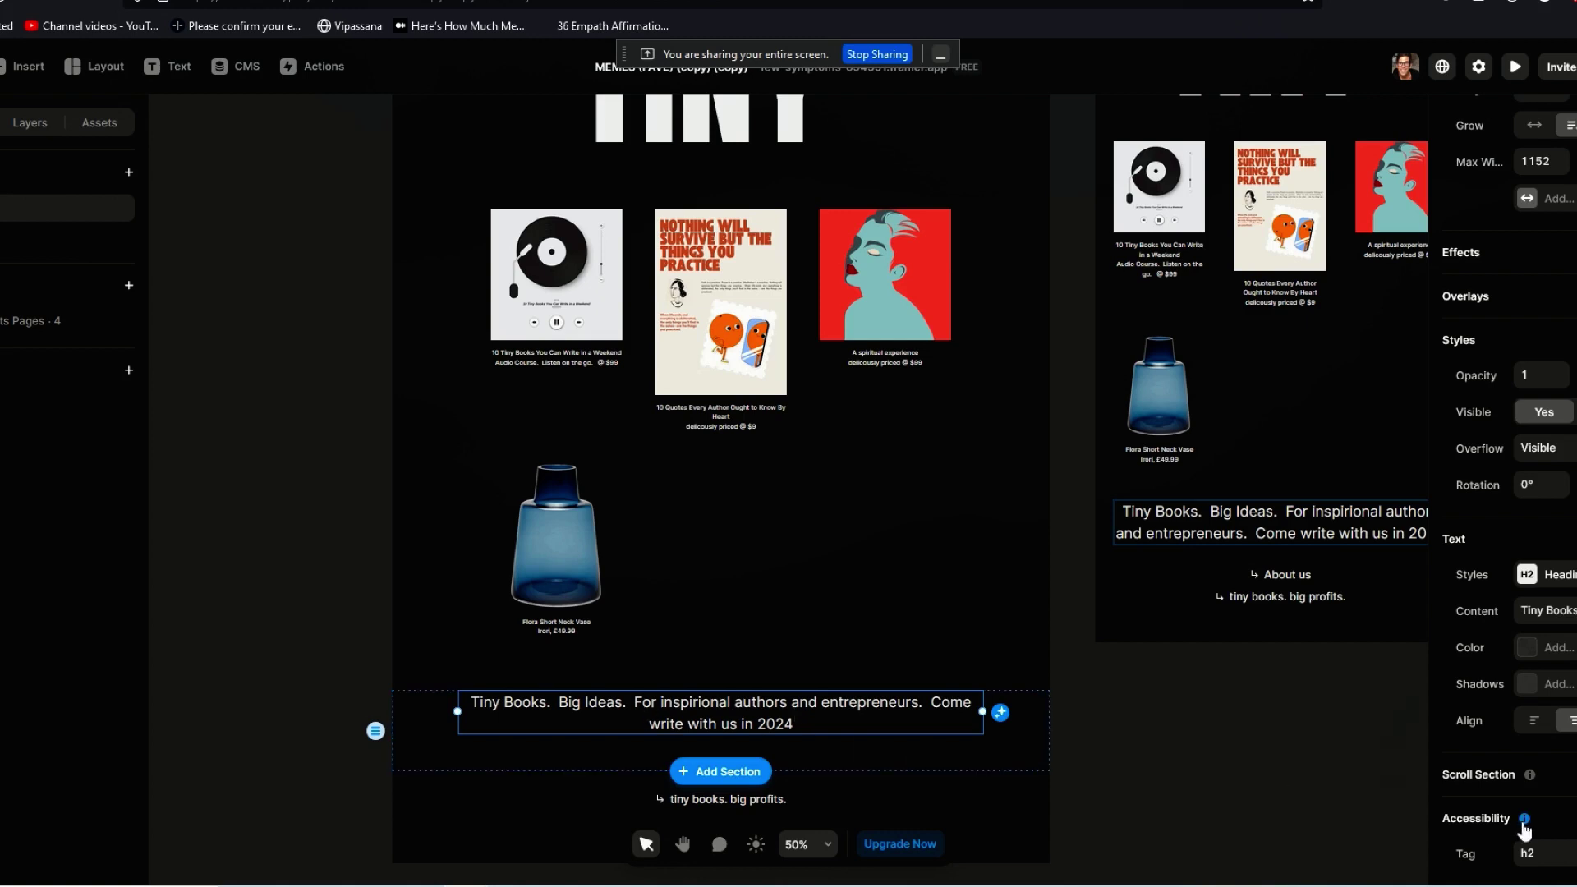
{"action": "scroll", "coordinate": [1508, 483], "scroll_direction": "down", "scroll_amount": 1}
{"action": "scroll", "coordinate": [1509, 483], "scroll_direction": "up", "scroll_amount": 2}
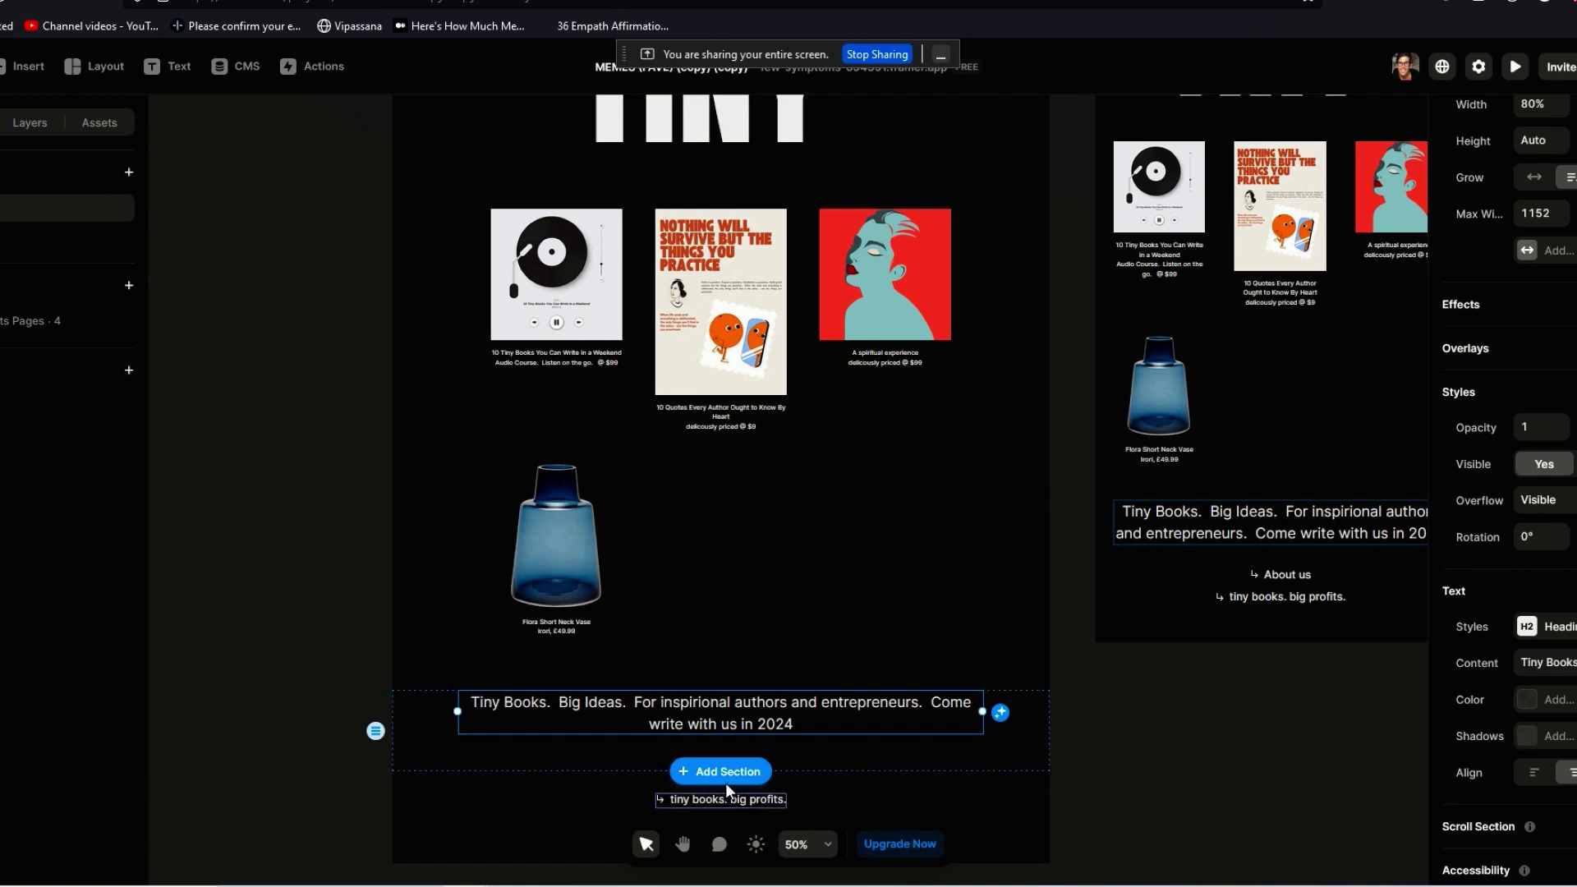
{"action": "left_click", "coordinate": [1299, 574]}
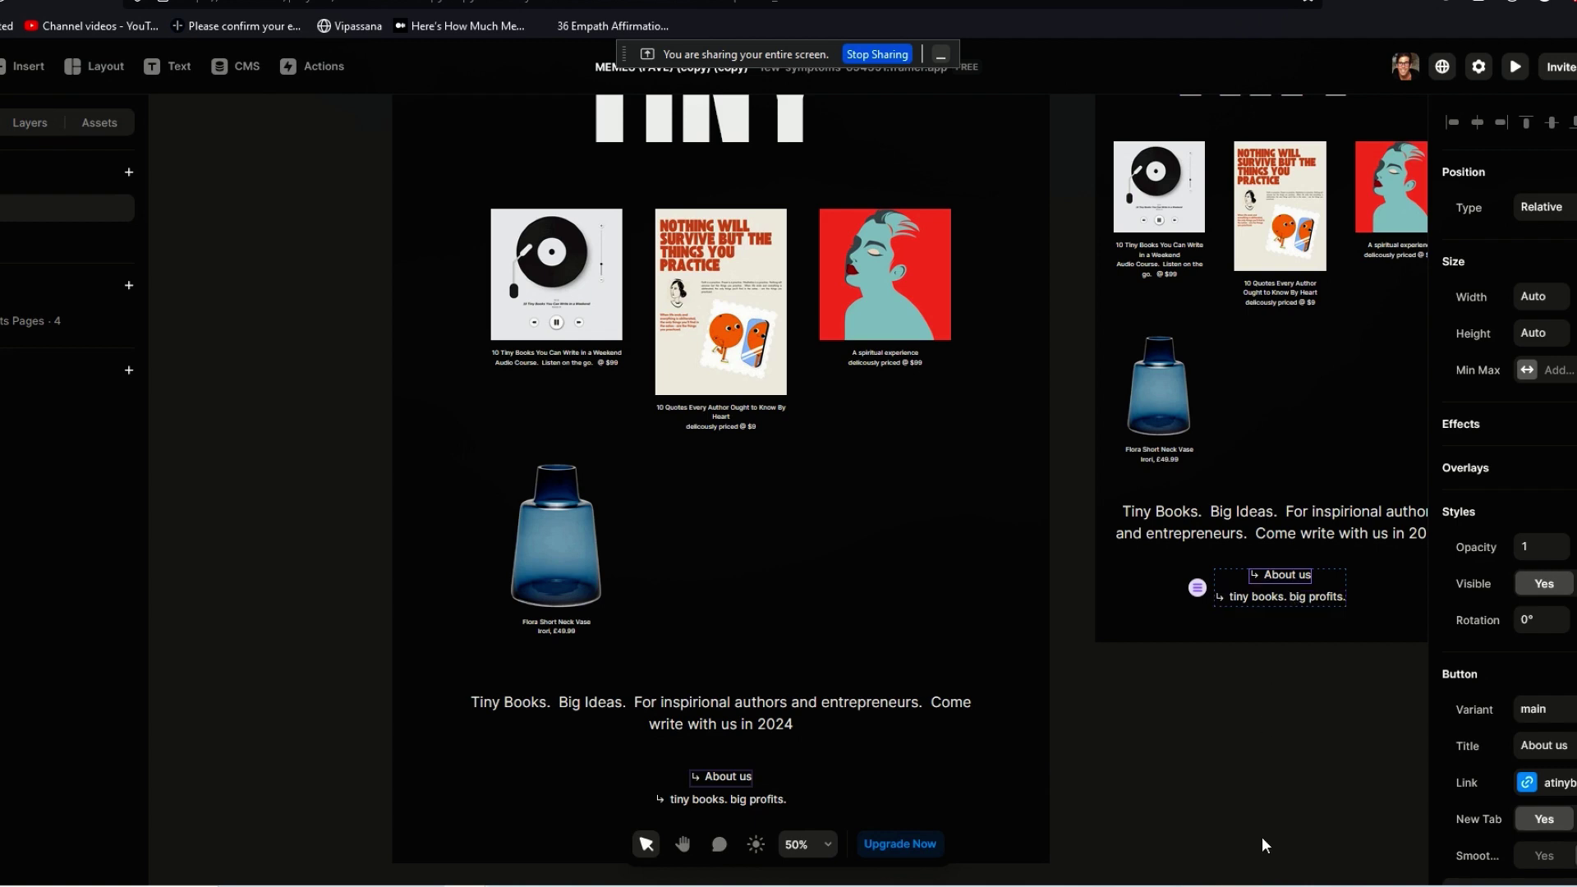
{"action": "left_click", "coordinate": [243, 78]}
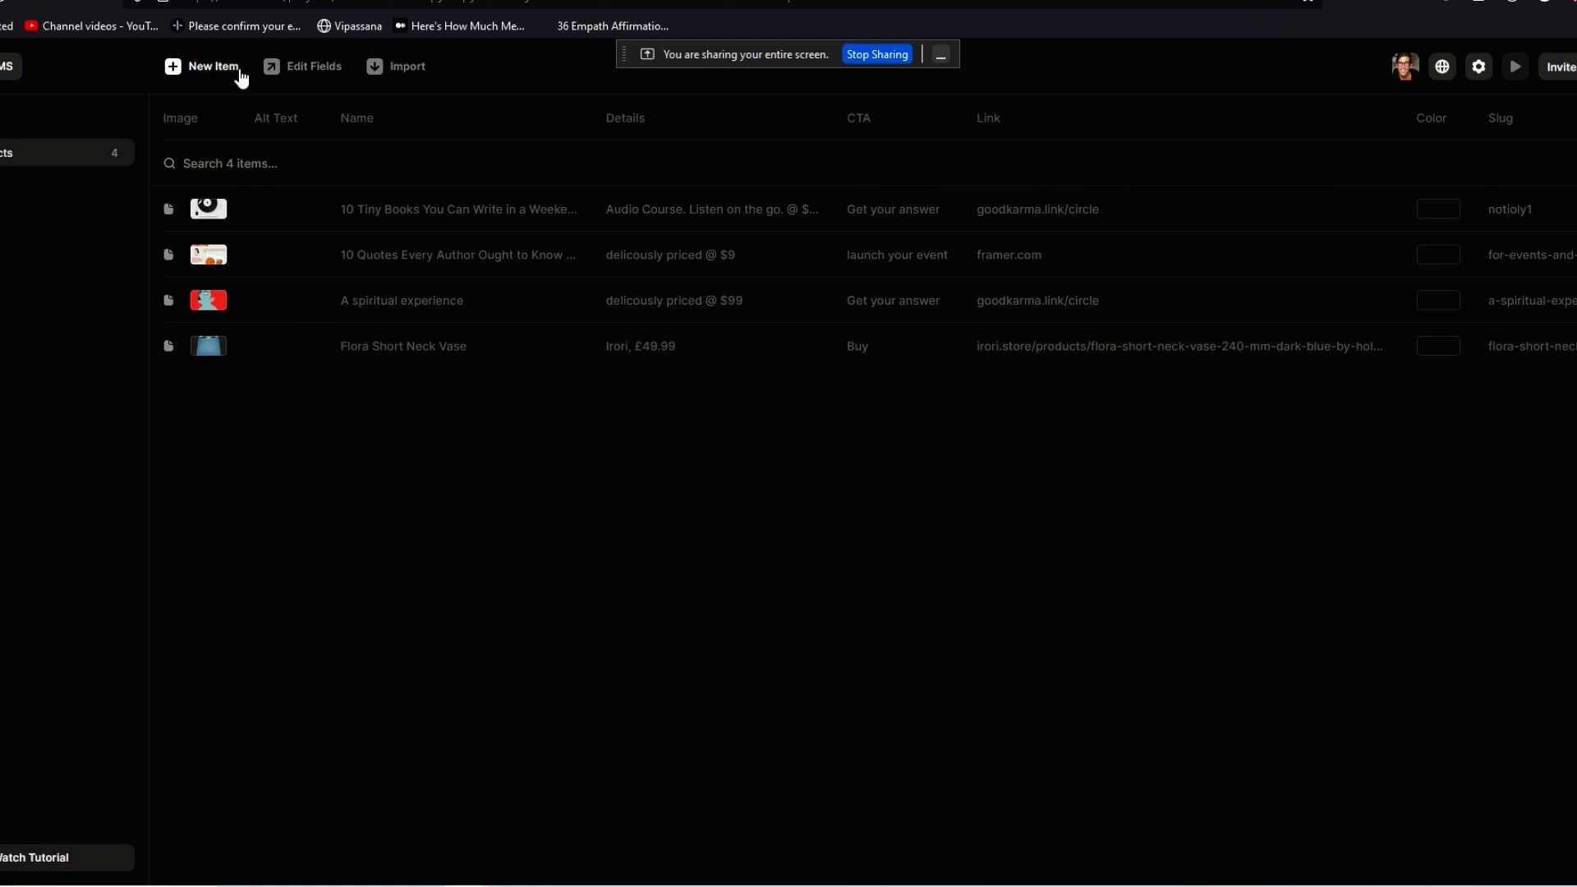
Open the '10 Tiny Books You Can Write in a Weekend' item and scroll down to its slug.
{"action": "left_click", "coordinate": [493, 213]}
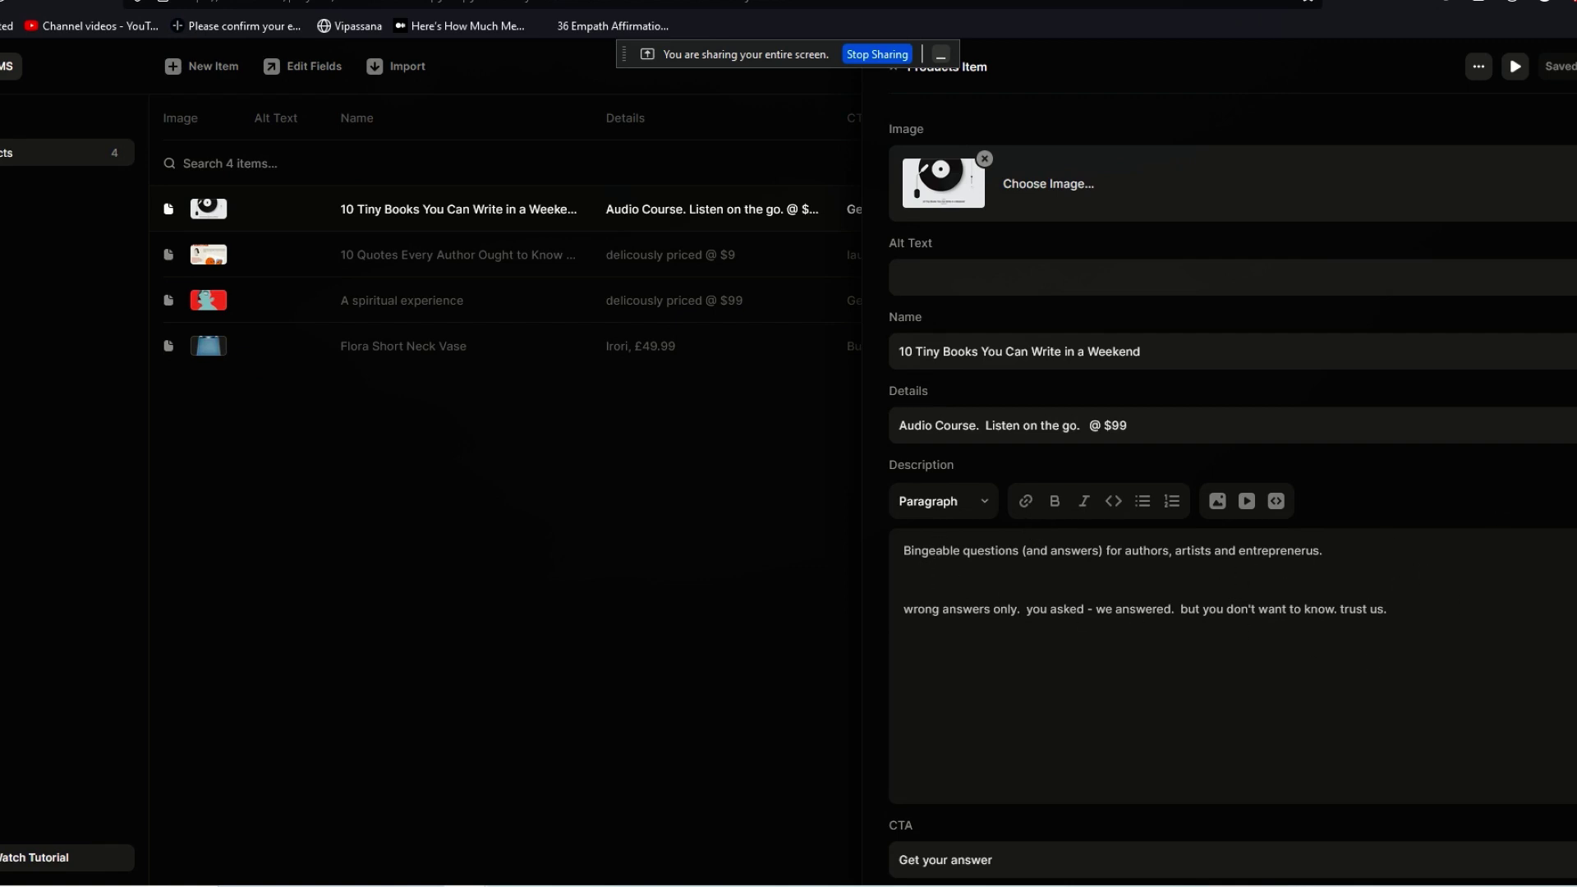
{"action": "scroll", "coordinate": [912, 436], "scroll_direction": "down", "scroll_amount": 3}
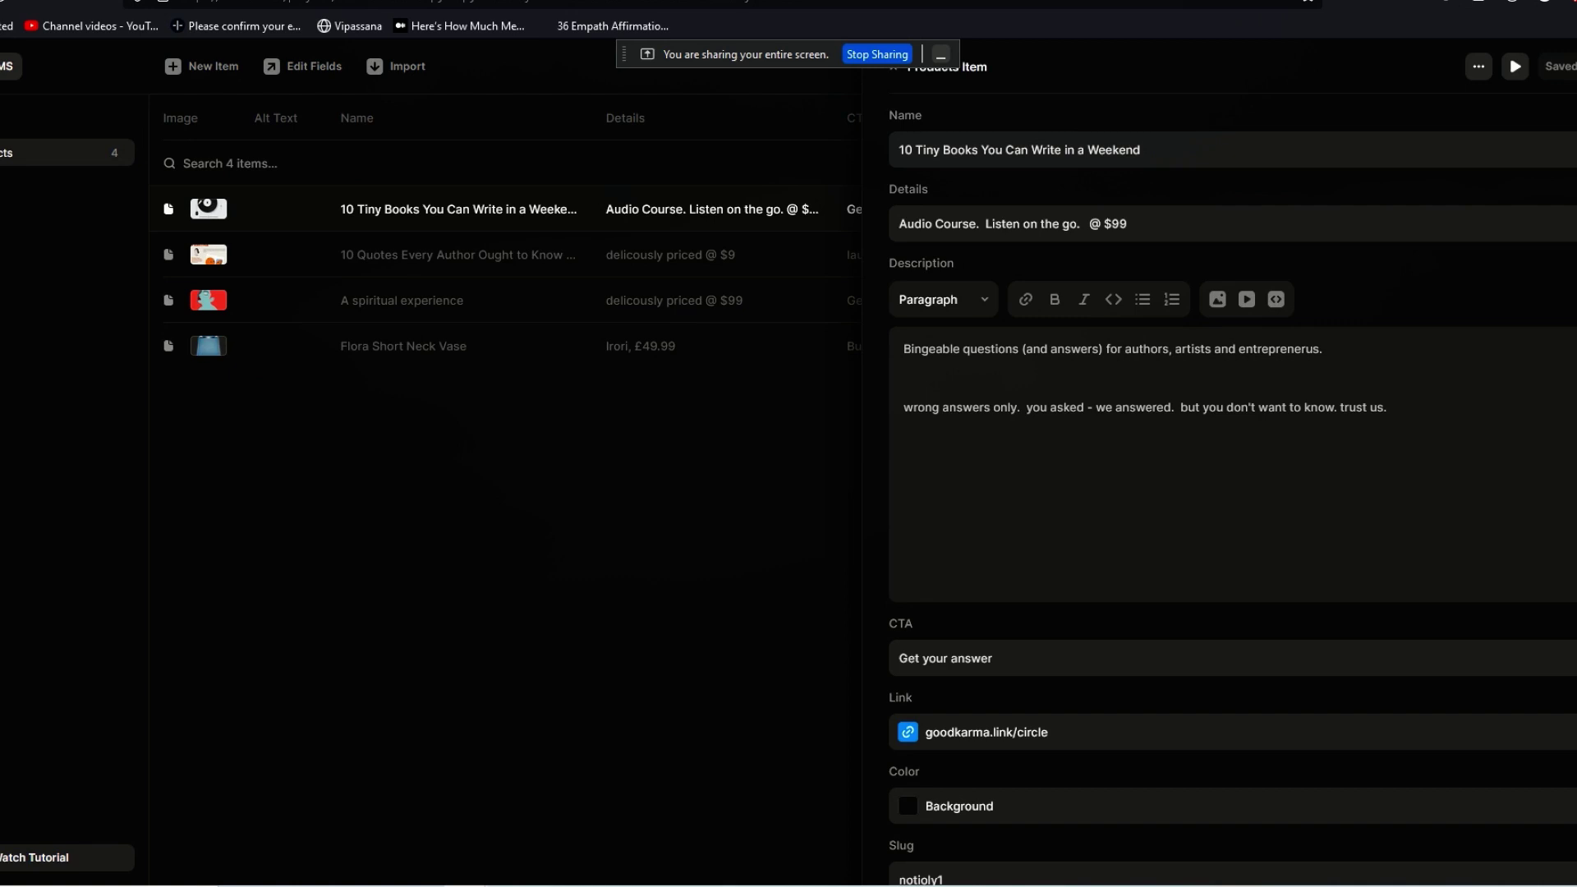
{"action": "scroll", "coordinate": [1304, 503], "scroll_direction": "down", "scroll_amount": 1}
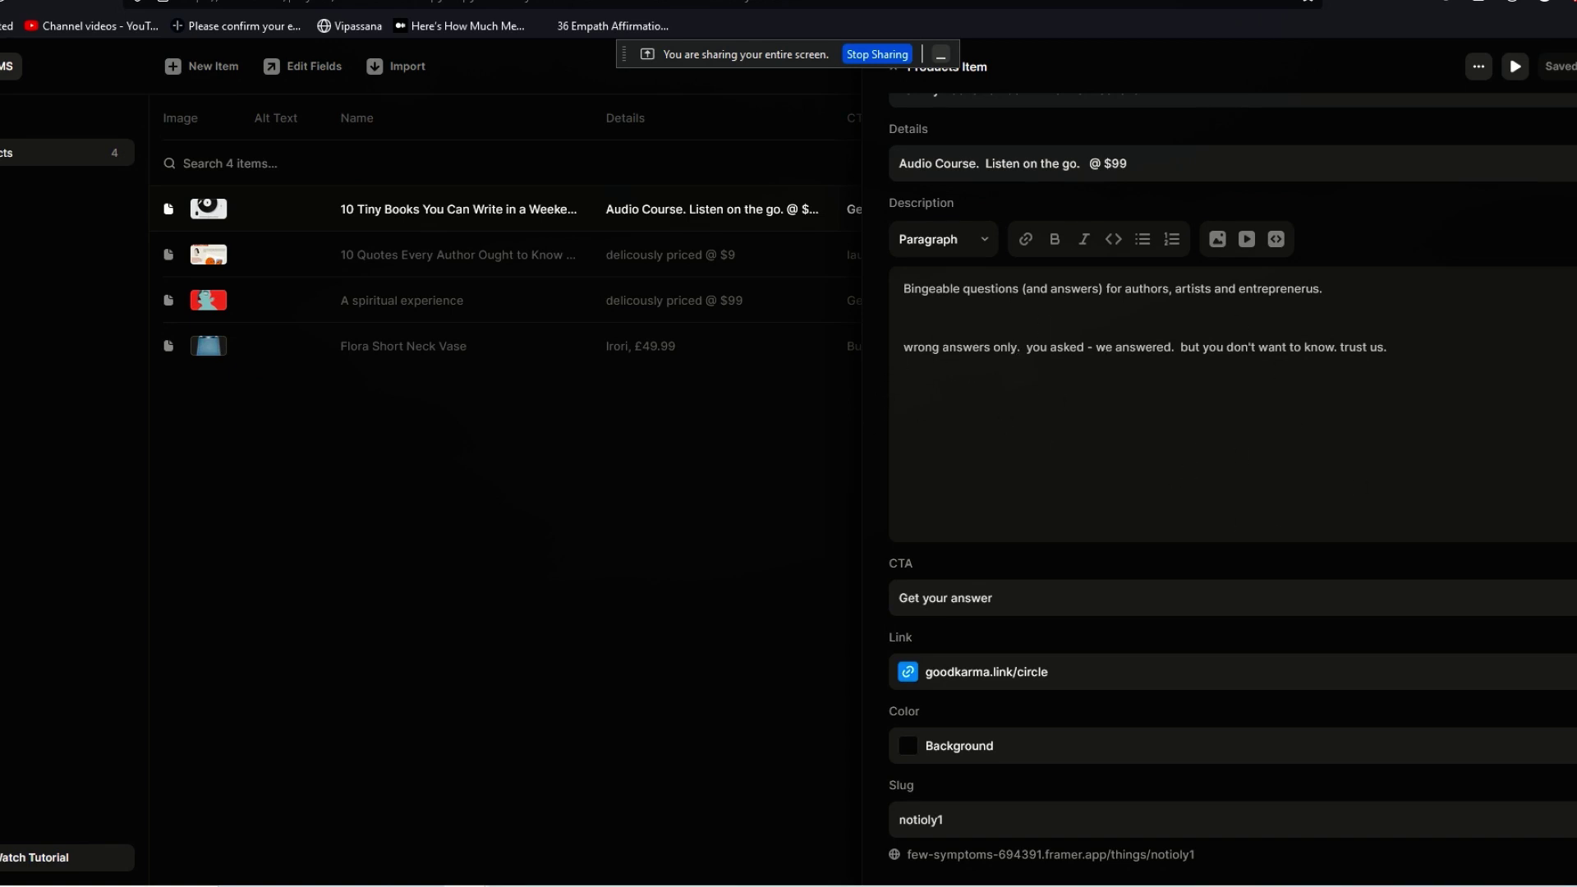
{"action": "scroll", "coordinate": [1232, 493], "scroll_direction": "down", "scroll_amount": 1}
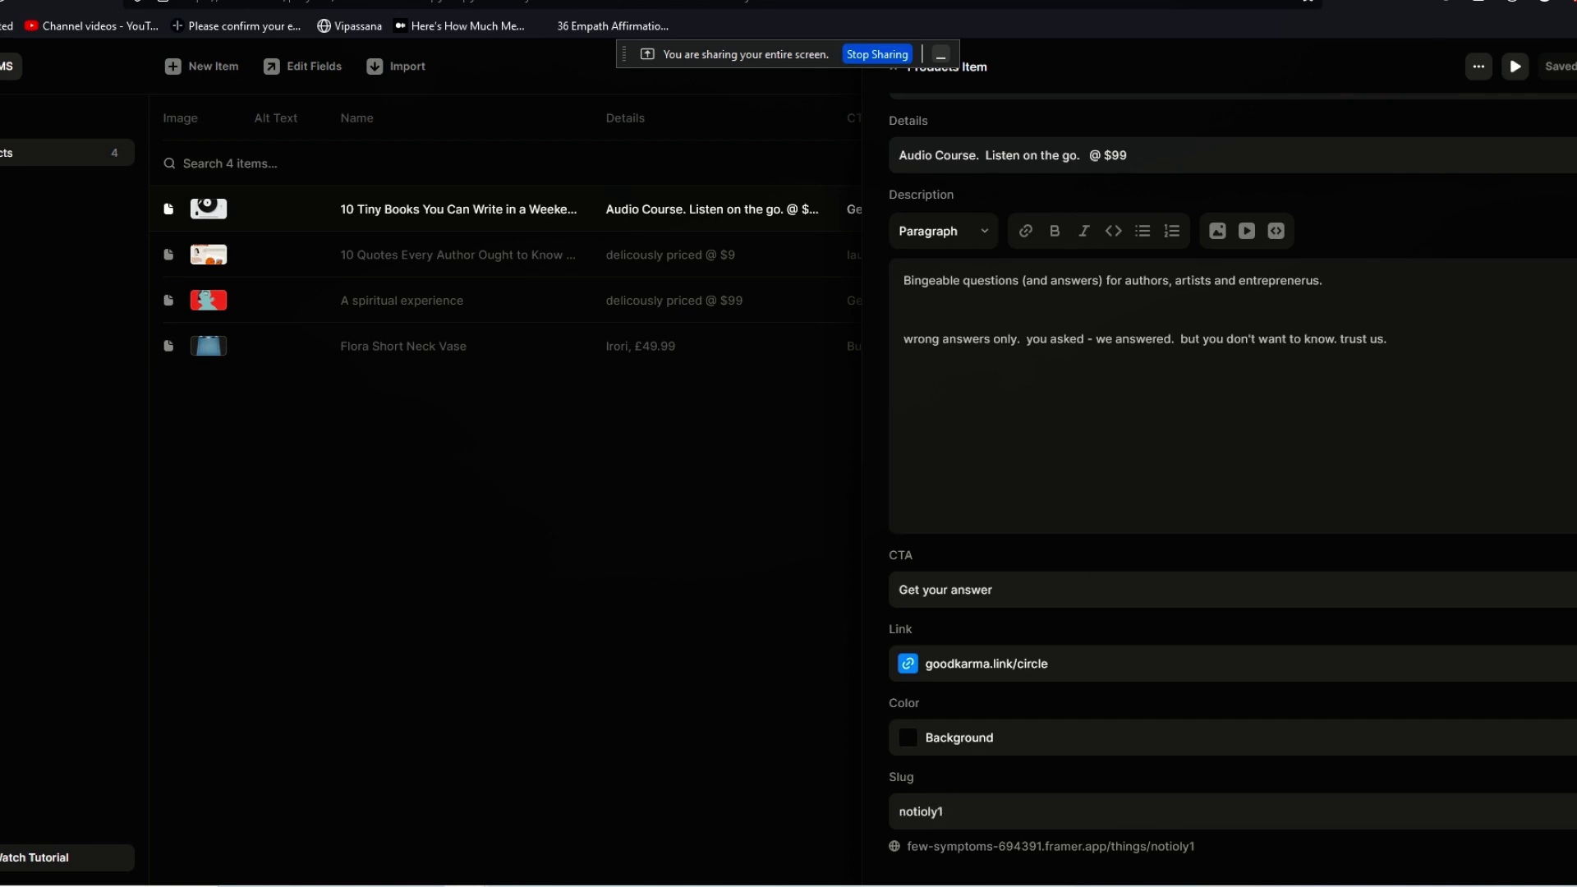
Publish the latest changes live, then start a new Products item and choose to browse for its image.
{"action": "left_click", "coordinate": [1573, 65]}
{"action": "left_click", "coordinate": [1397, 232]}
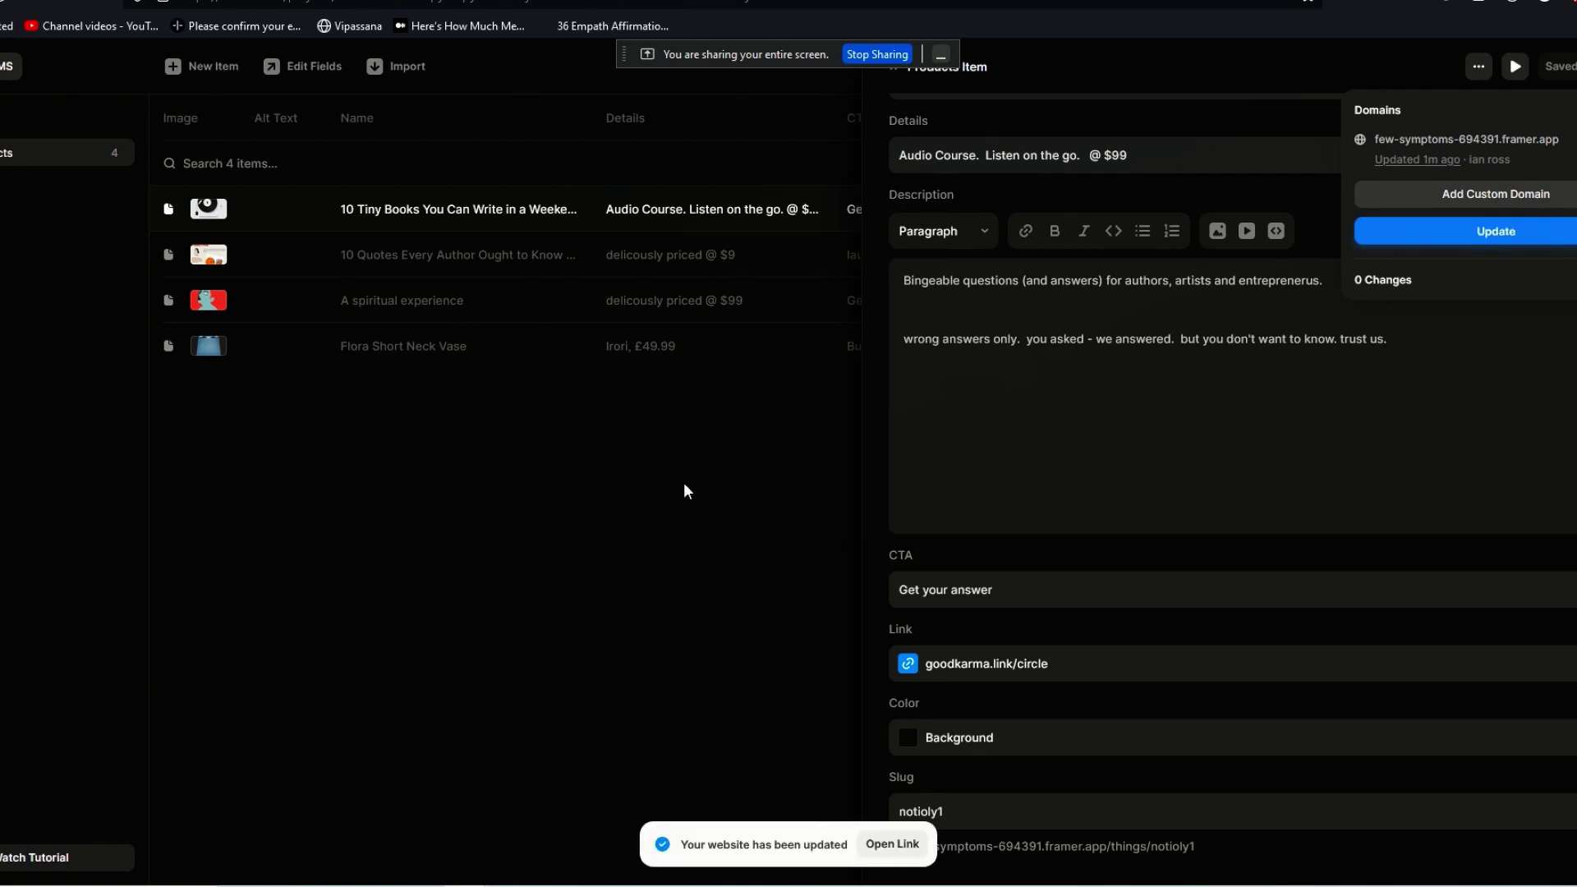
{"action": "left_click", "coordinate": [230, 68]}
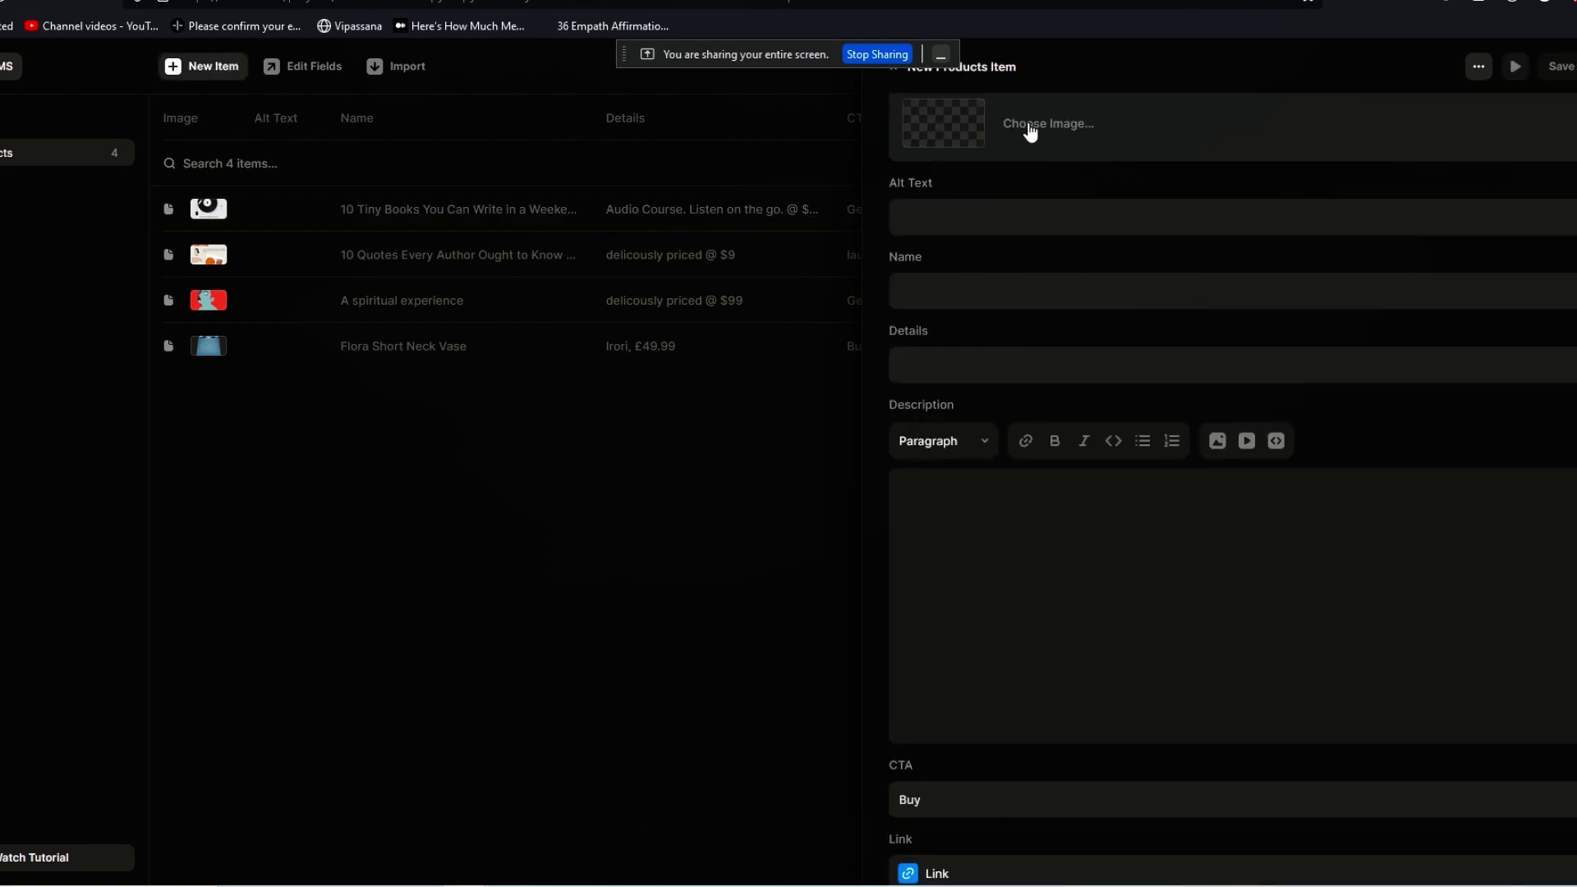
{"action": "left_click", "coordinate": [964, 125]}
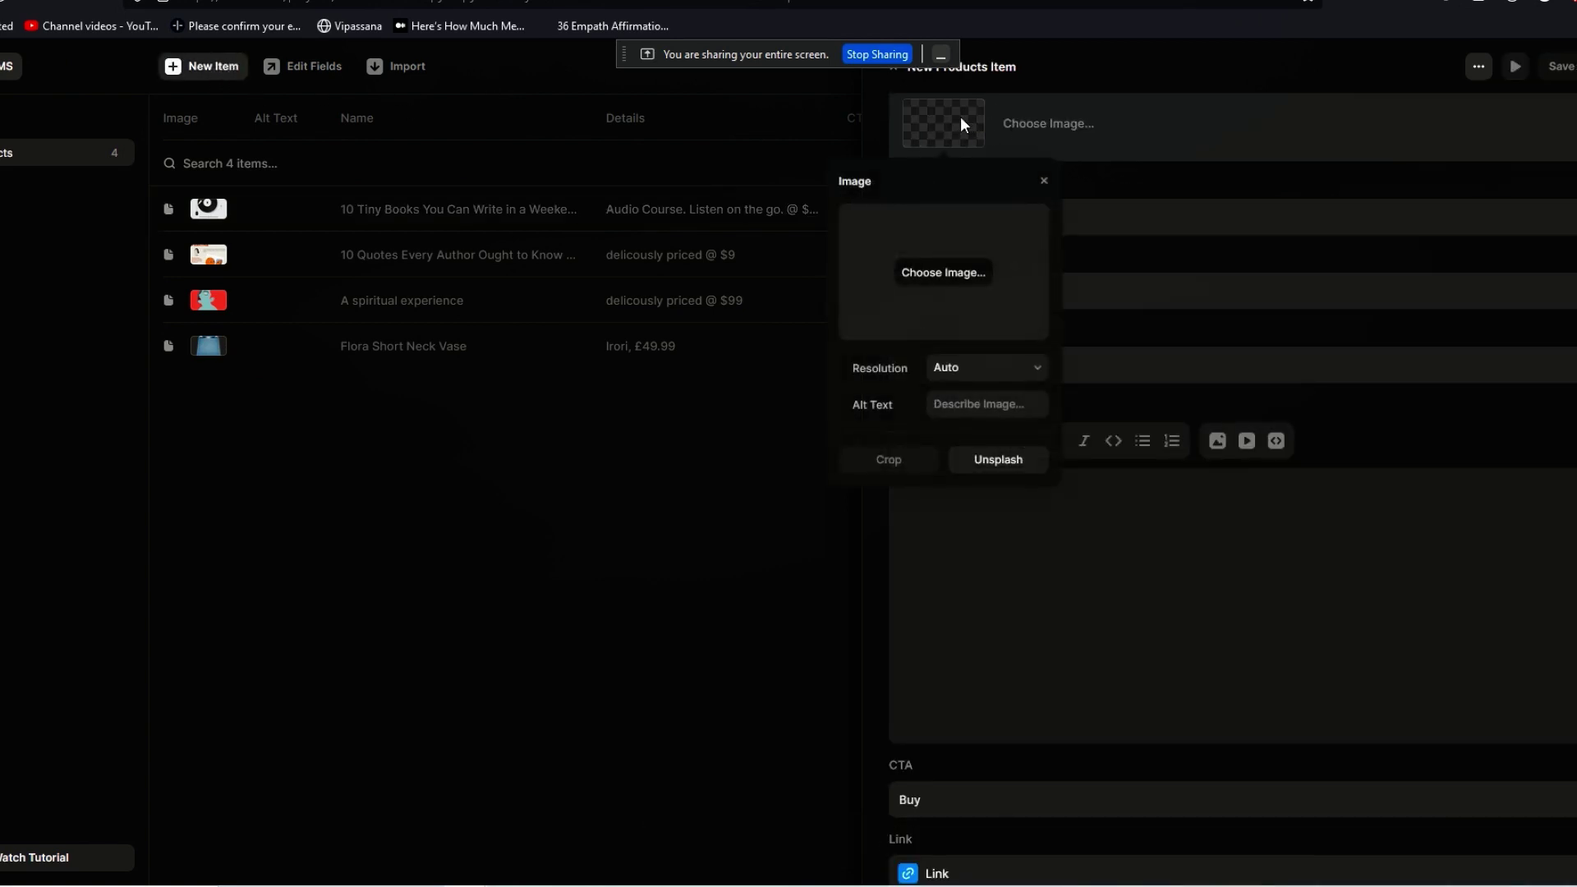
{"action": "left_click", "coordinate": [912, 271]}
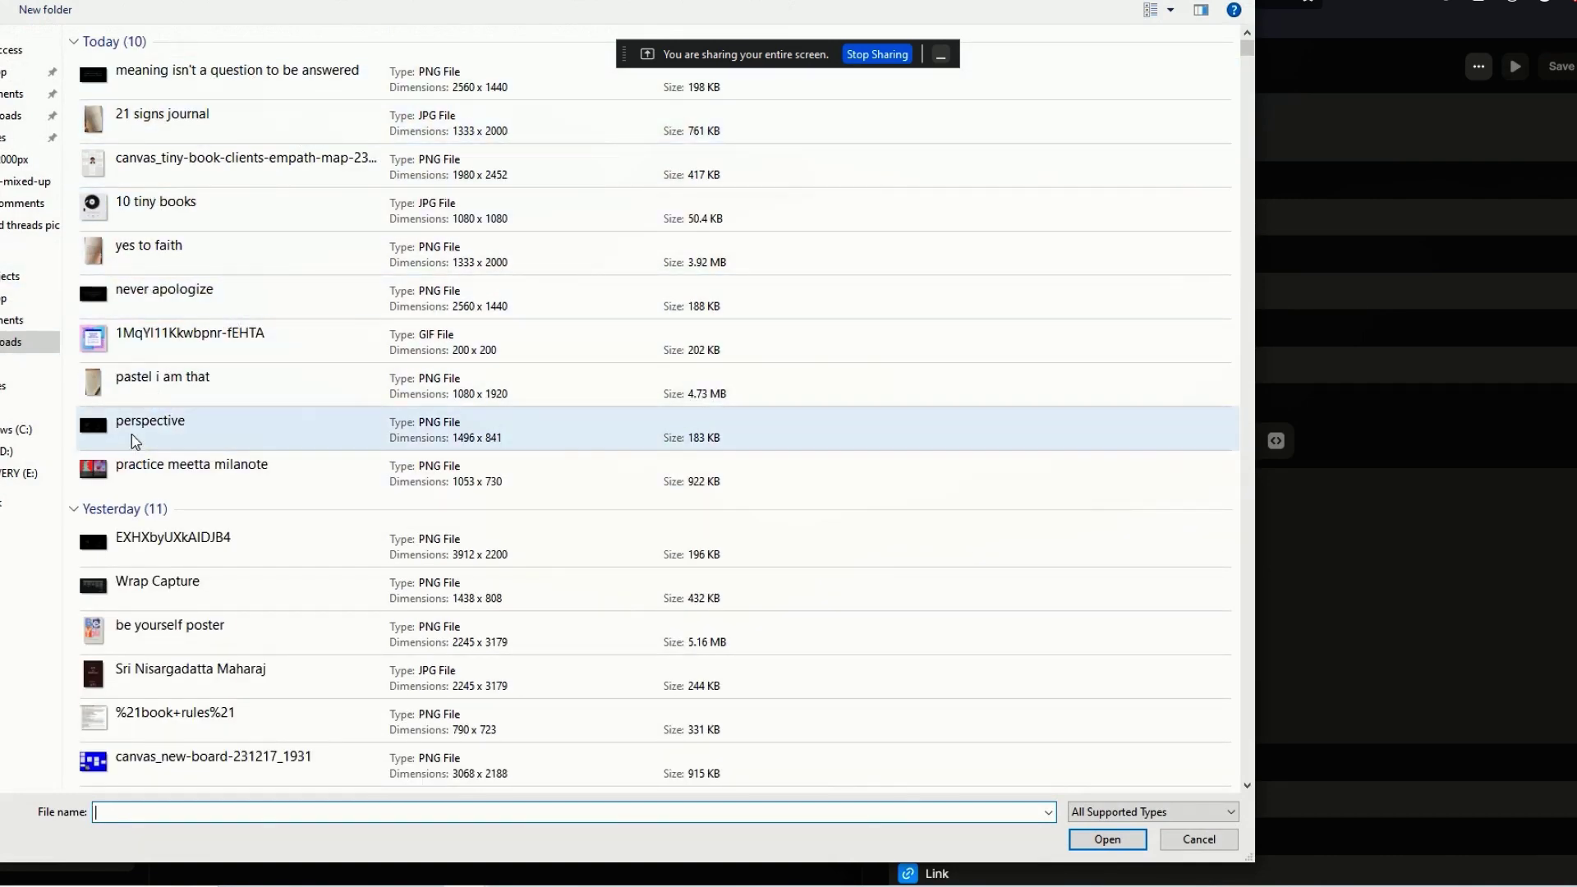
Select never apologize.png in the file dialog and upload it as the new item's image.
{"action": "left_click", "coordinate": [183, 629]}
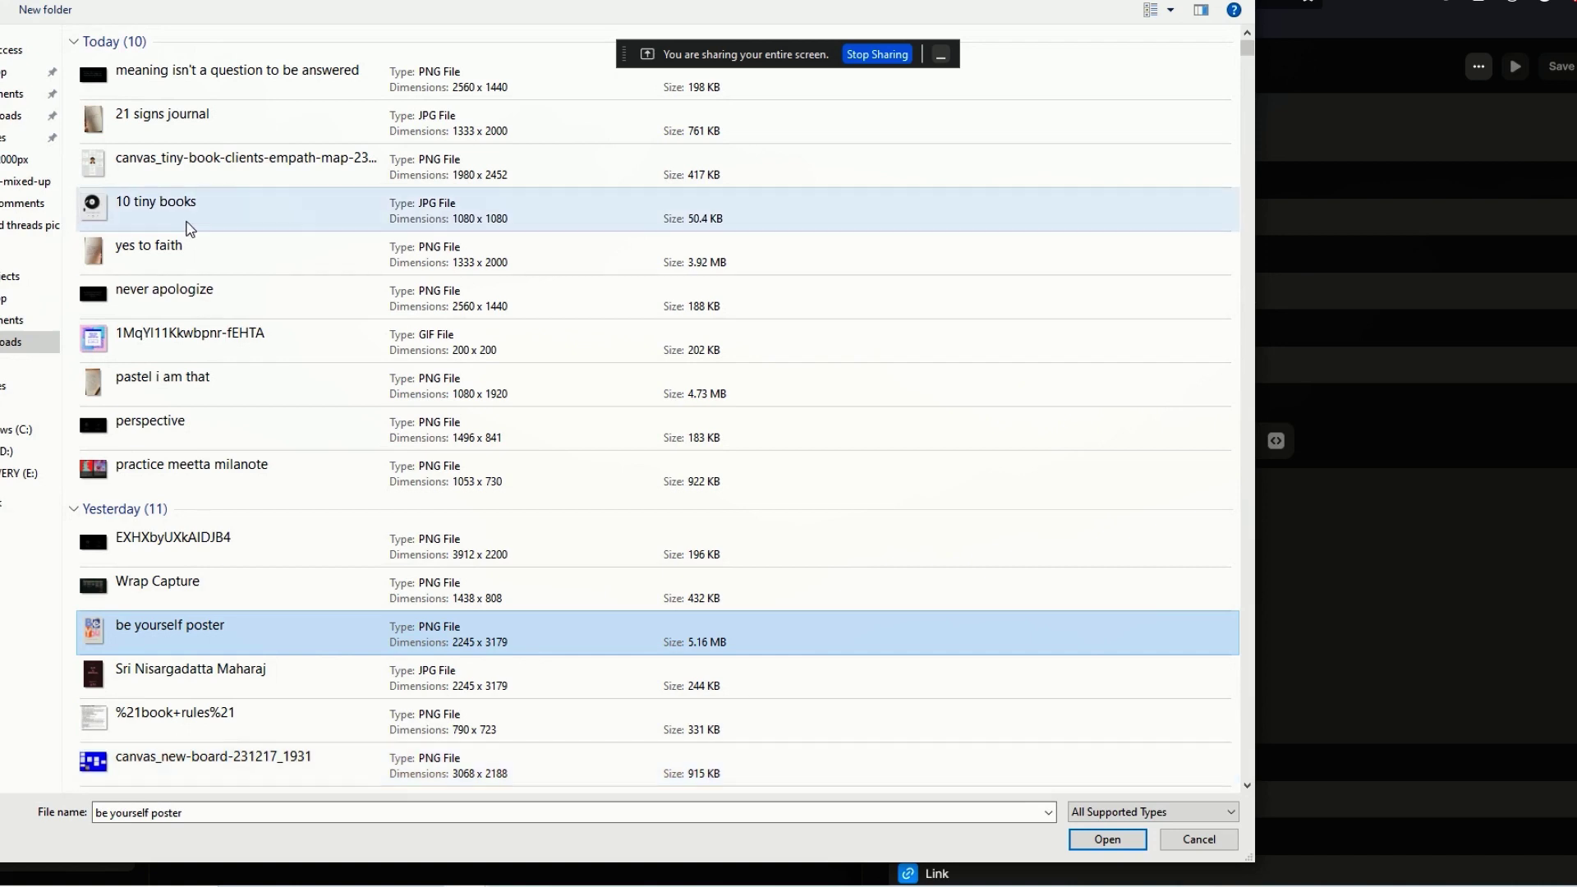
{"action": "left_click", "coordinate": [187, 300]}
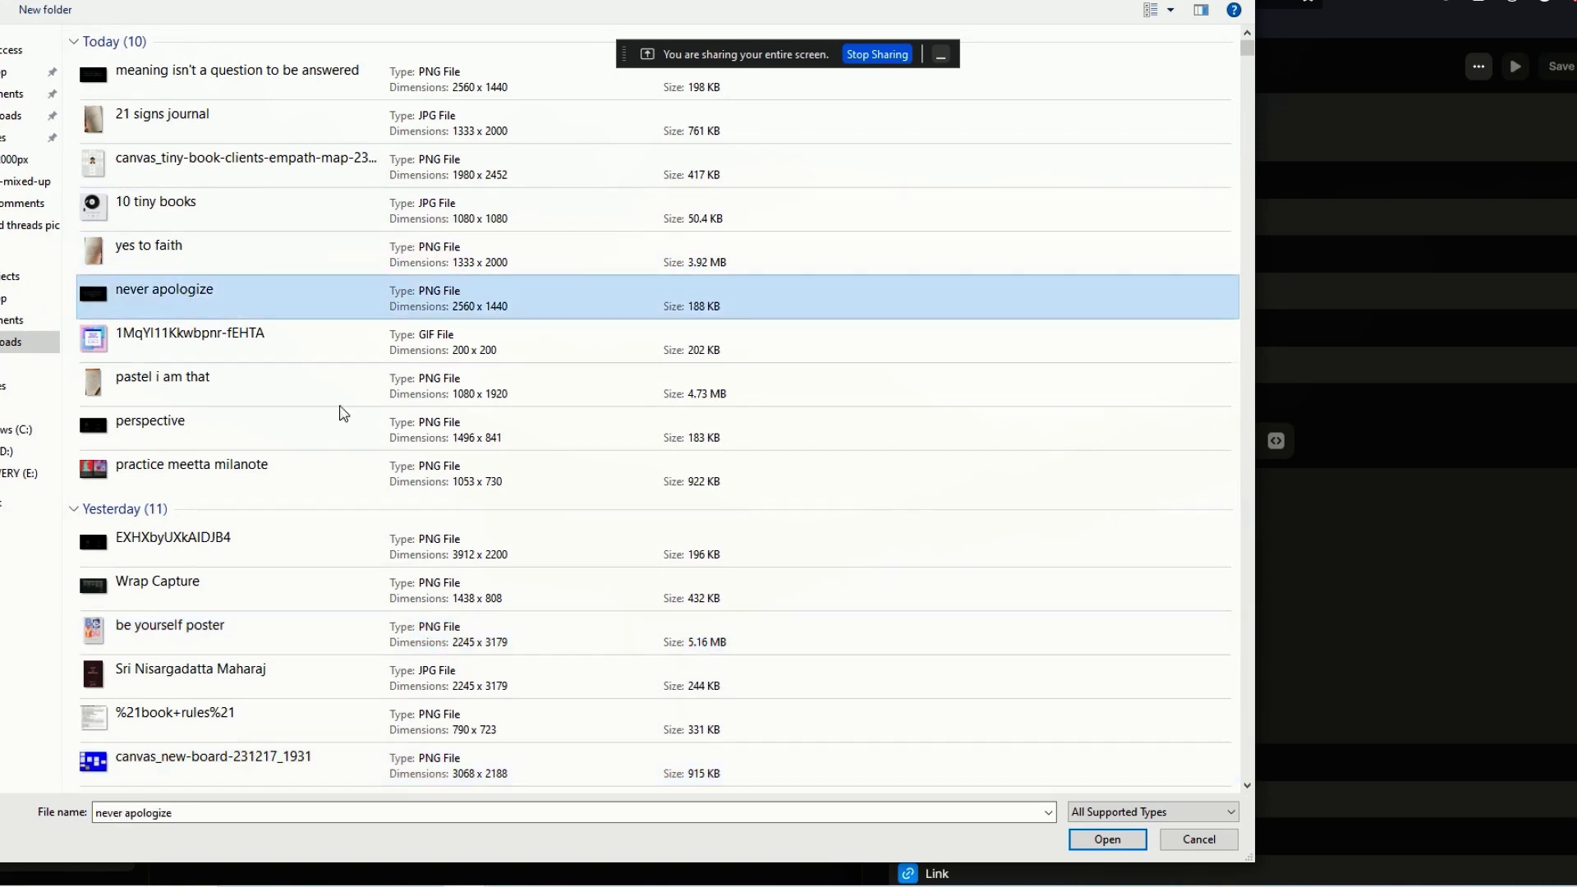
{"action": "left_click", "coordinate": [1107, 839]}
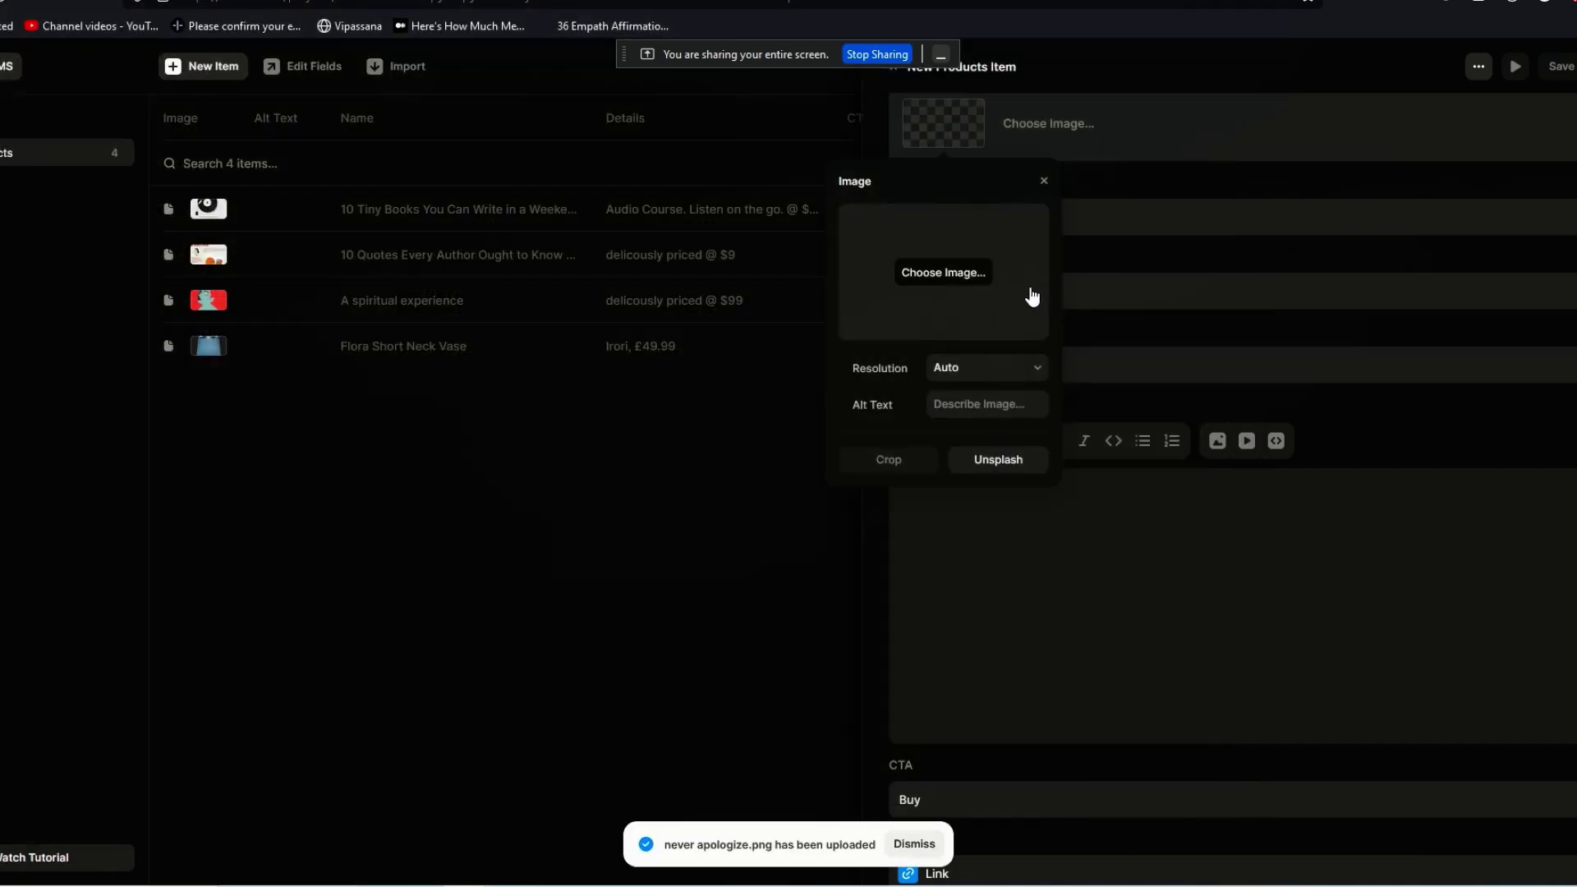
Give the new item's image the alt text 'this is alt tesx'.
{"action": "left_click", "coordinate": [1172, 216]}
{"action": "left_click", "coordinate": [1129, 216]}
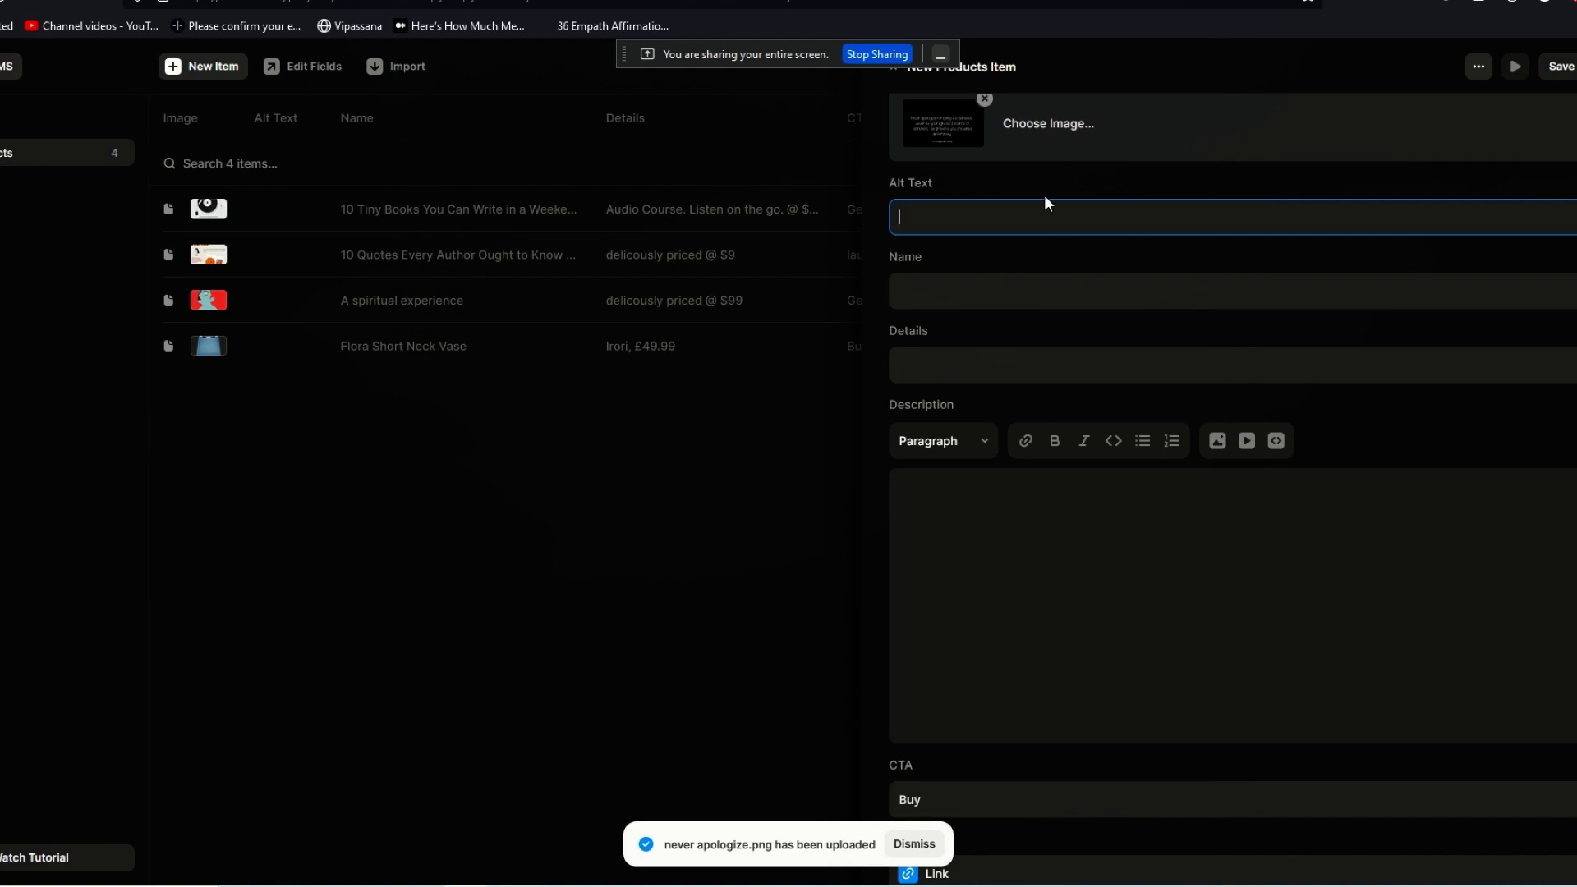
{"action": "type", "text": "kk"}
{"action": "key", "text": "BackSpace"}
{"action": "key", "text": "BackSpace"}
{"action": "type", "text": "this is"}
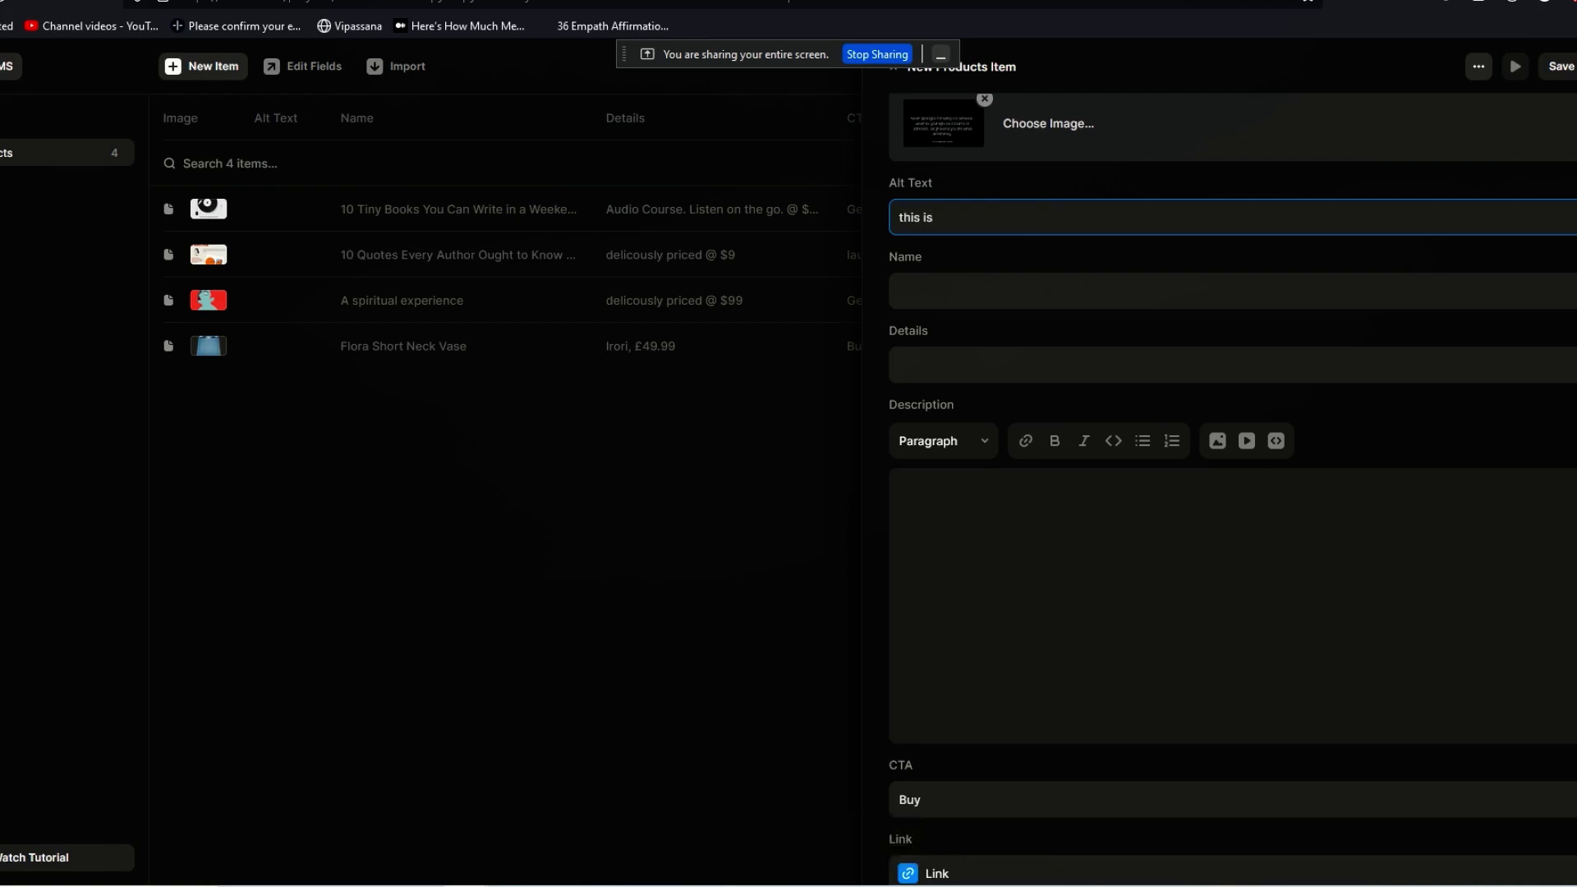
{"action": "type", "text": " alt tesxt"}
Name the item 'this is aic' and set its details to 'listen on the go $99'.
{"action": "left_click", "coordinate": [1047, 279]}
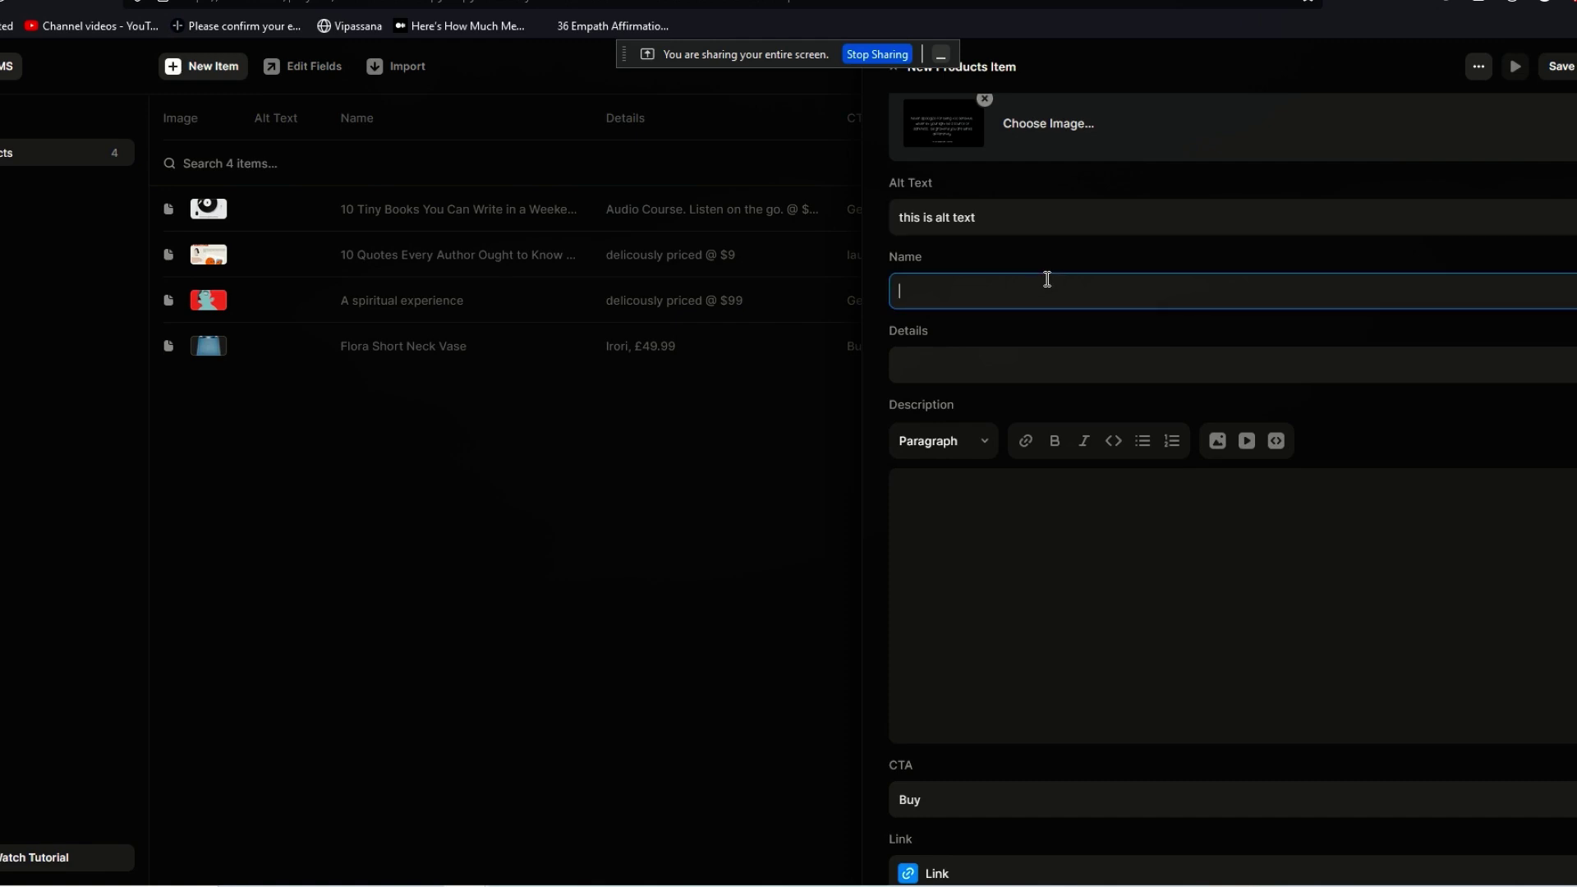
{"action": "type", "text": "this is a"}
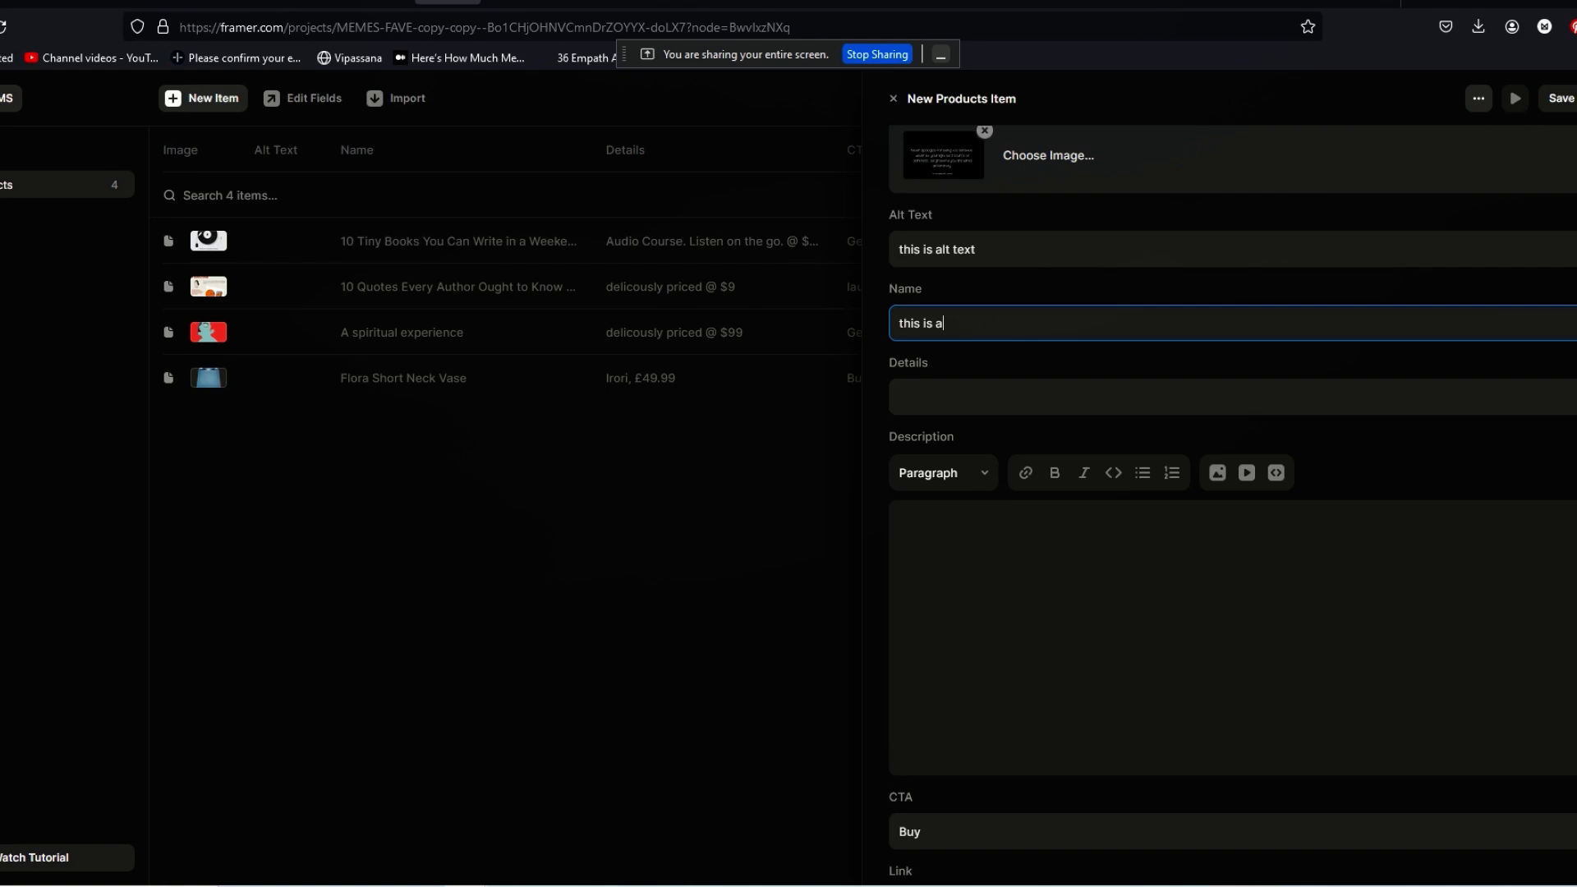
{"action": "type", "text": "ic"}
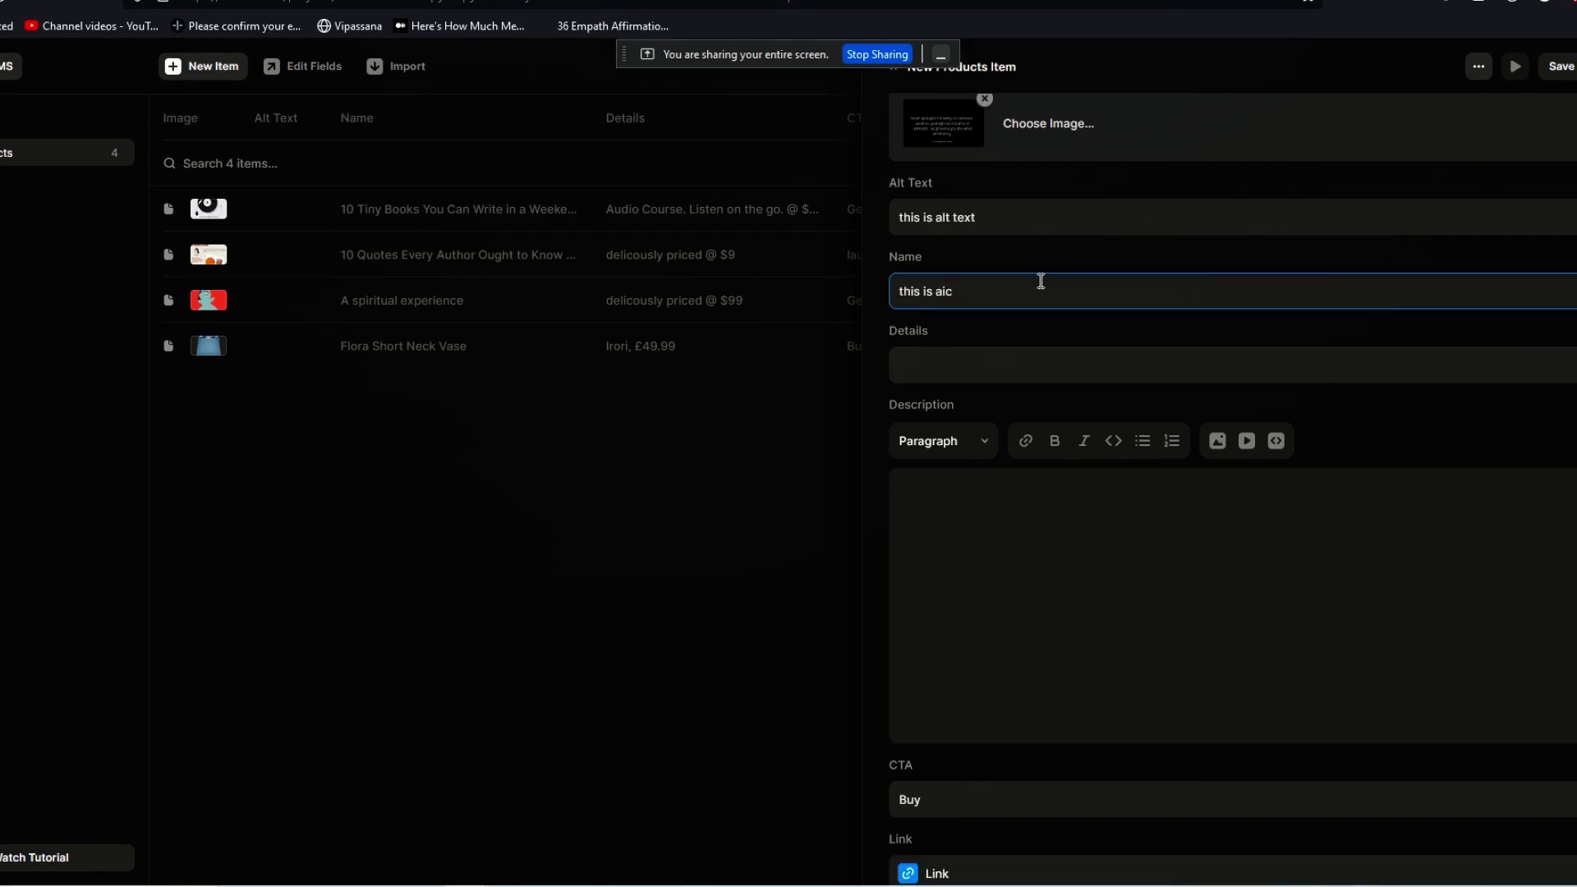
{"action": "left_click", "coordinate": [1050, 371]}
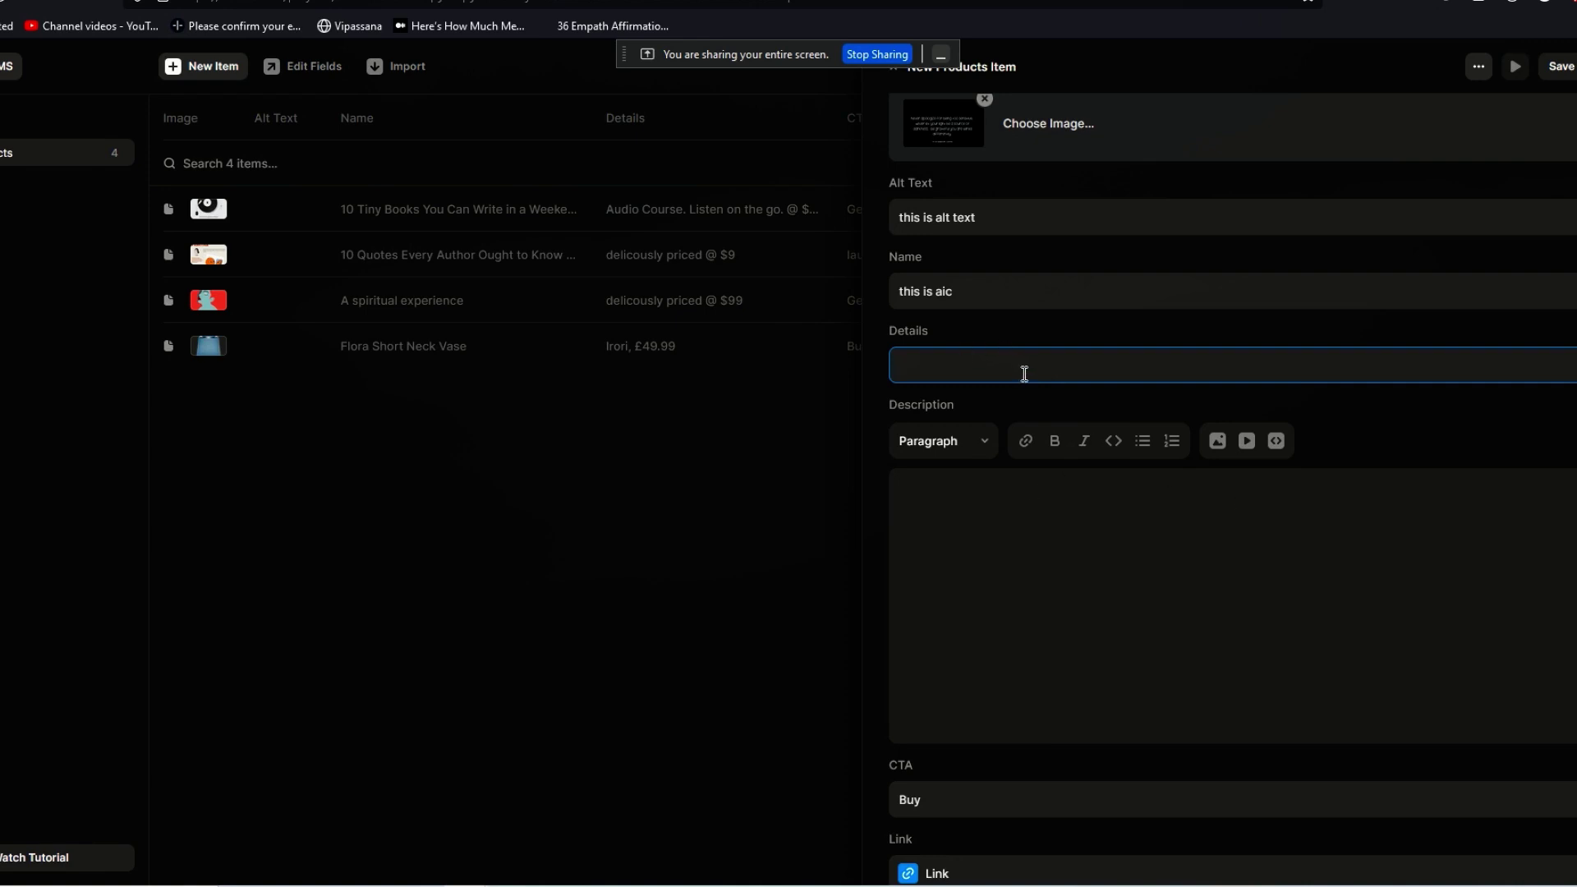
{"action": "type", "text": "I"}
{"action": "type", "text": "iste"}
{"action": "type", "text": "n with"}
{"action": "key", "text": "BackSpace"}
{"action": "key", "text": "BackSpace"}
{"action": "key", "text": "BackSpace"}
{"action": "key", "text": "BackSpace"}
{"action": "key", "text": "BackSpace"}
{"action": "type", "text": "on the go $99"}
{"action": "left_click", "coordinate": [1033, 585]}
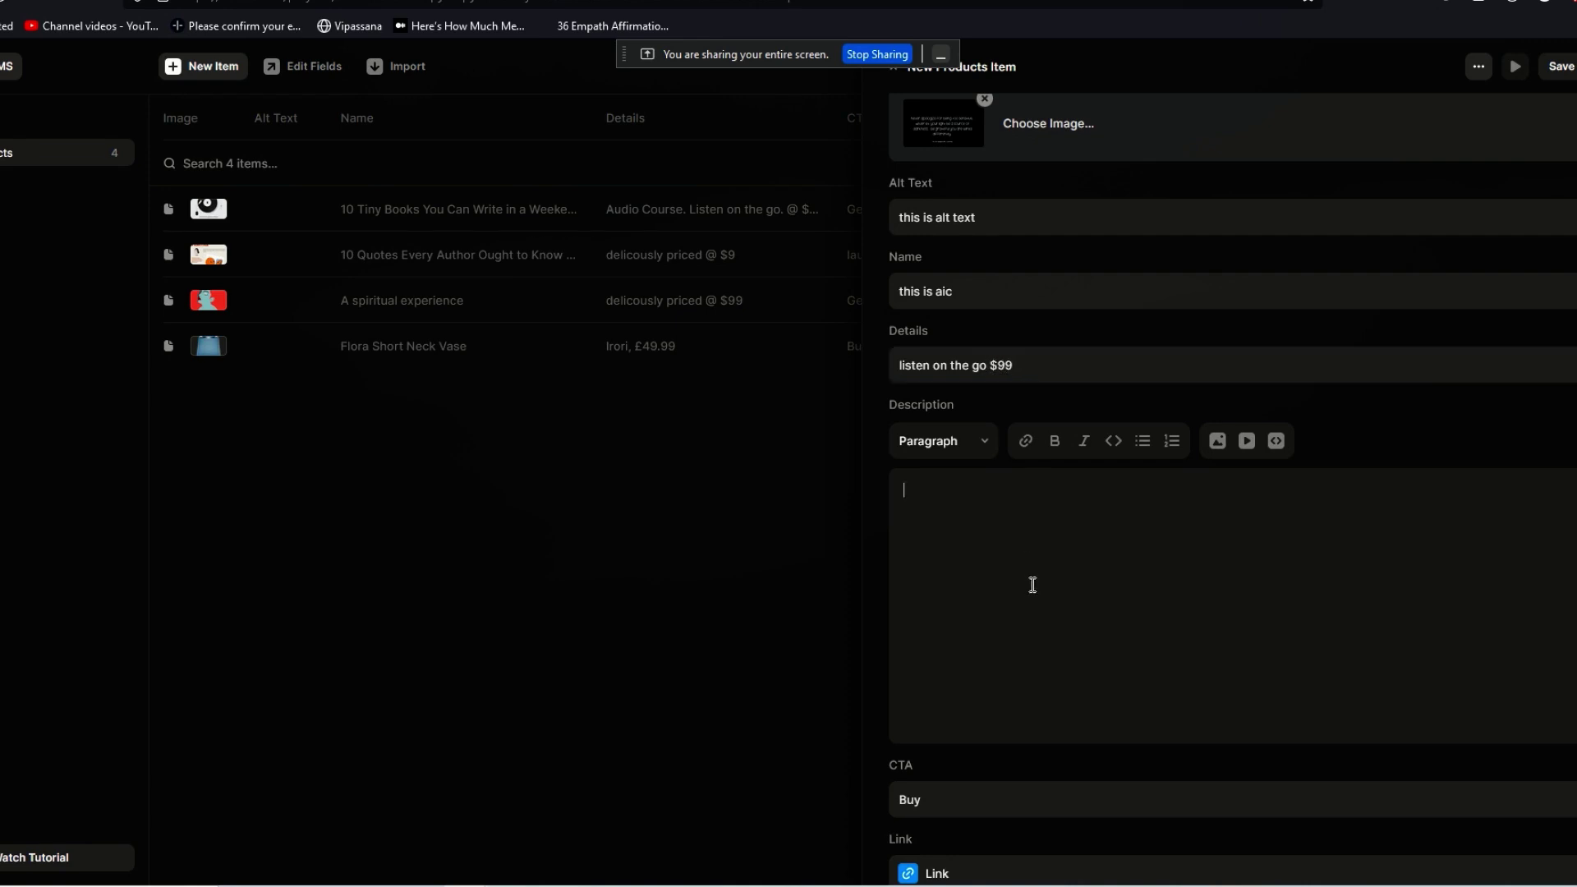
{"action": "type", "text": "text here"}
{"action": "scroll", "coordinate": [1032, 580], "scroll_direction": "down", "scroll_amount": 3}
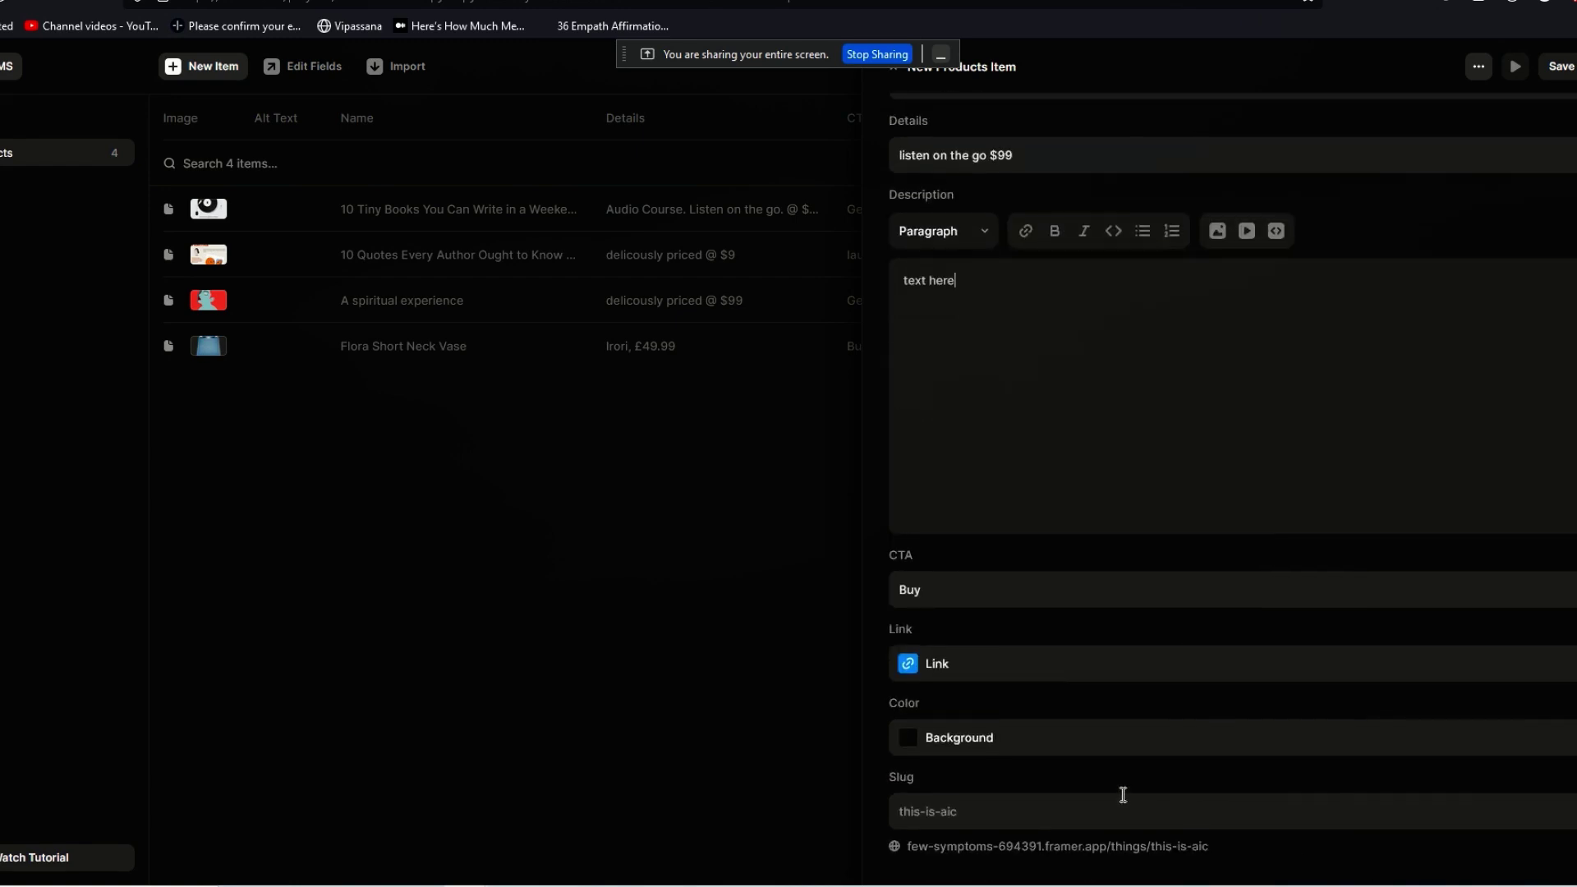
{"action": "left_click", "coordinate": [1030, 670]}
{"action": "left_click", "coordinate": [823, 686]}
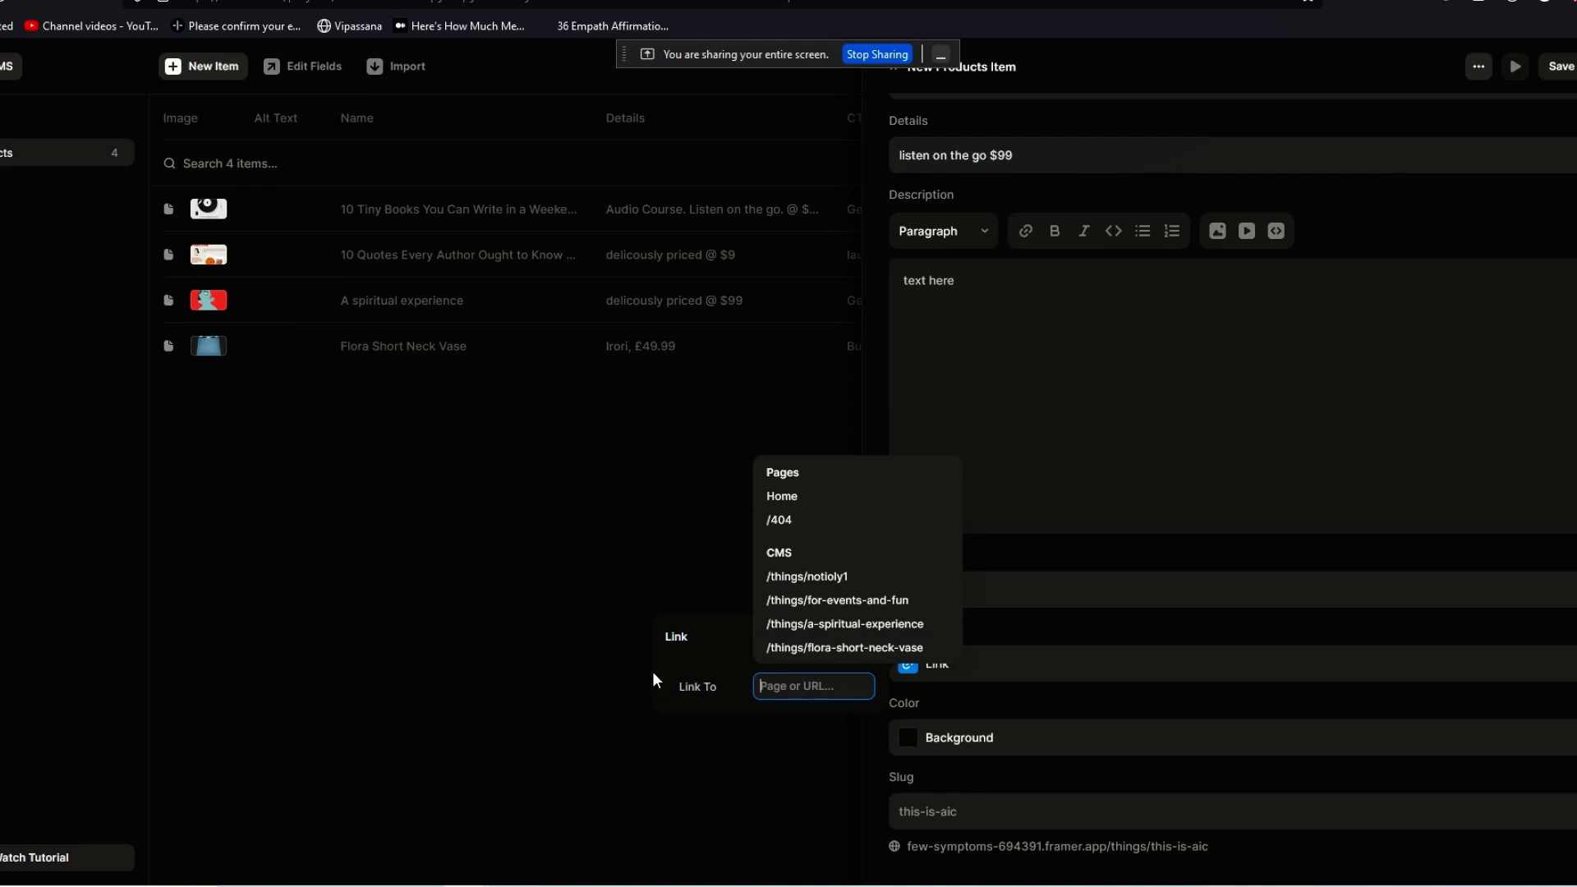
{"action": "type", "text": "htt"}
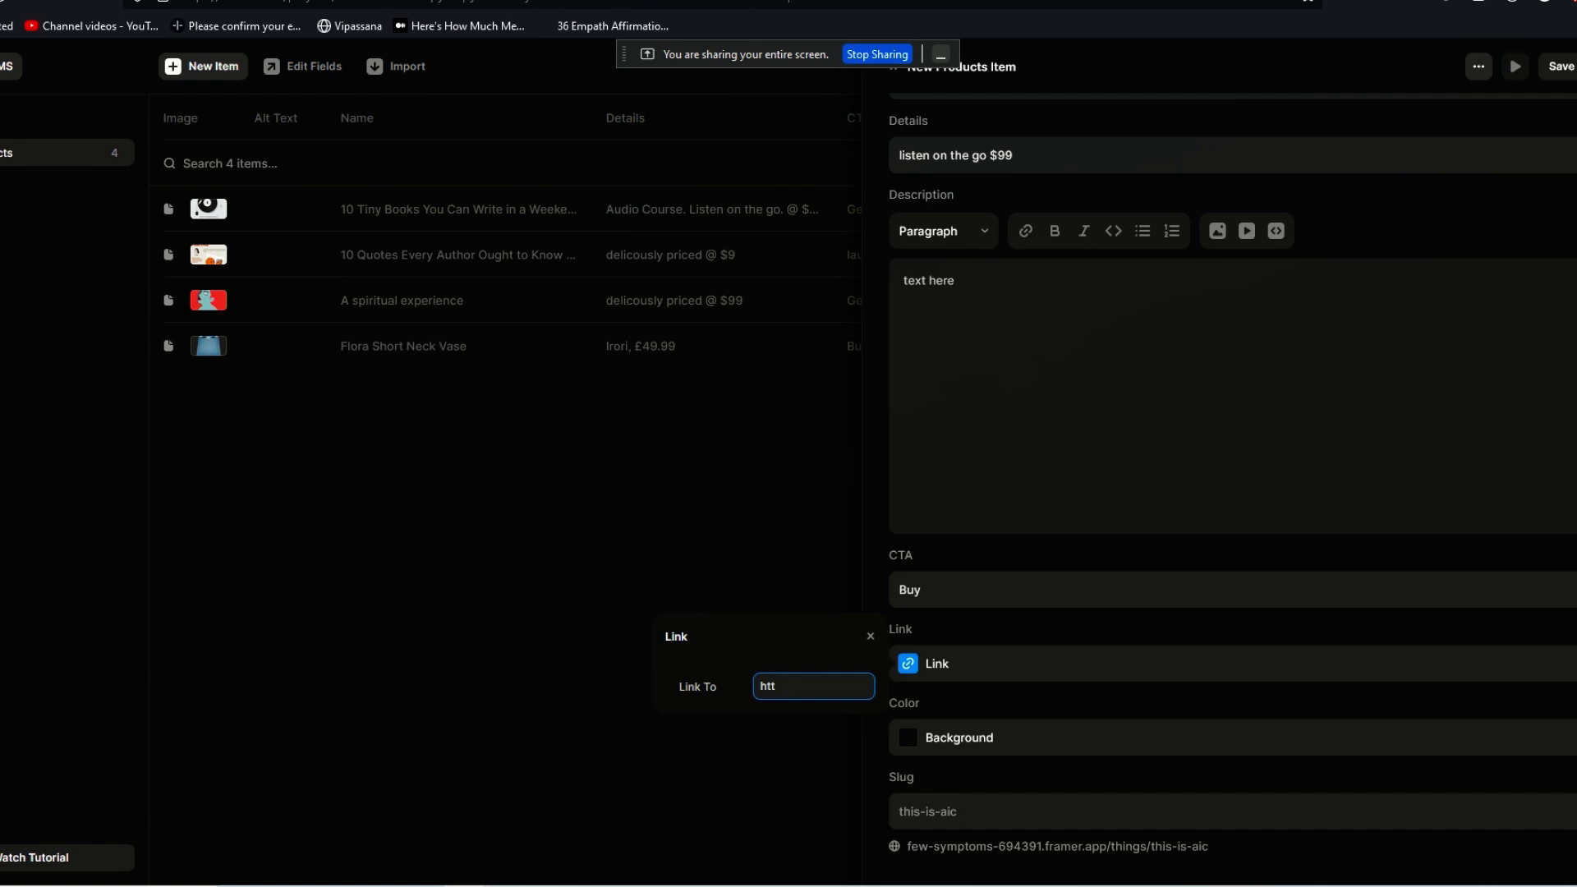
{"action": "type", "text": "ps://"}
{"action": "type", "text": "atin"}
{"action": "type", "text": "yb"}
{"action": "type", "text": "ookabout"}
{"action": "type", "text": ".com"}
{"action": "left_click", "coordinate": [912, 737]}
Set the new product's colour to red (#BD1111) and save the item.
{"action": "left_click", "coordinate": [911, 737]}
{"action": "left_click", "coordinate": [855, 493]}
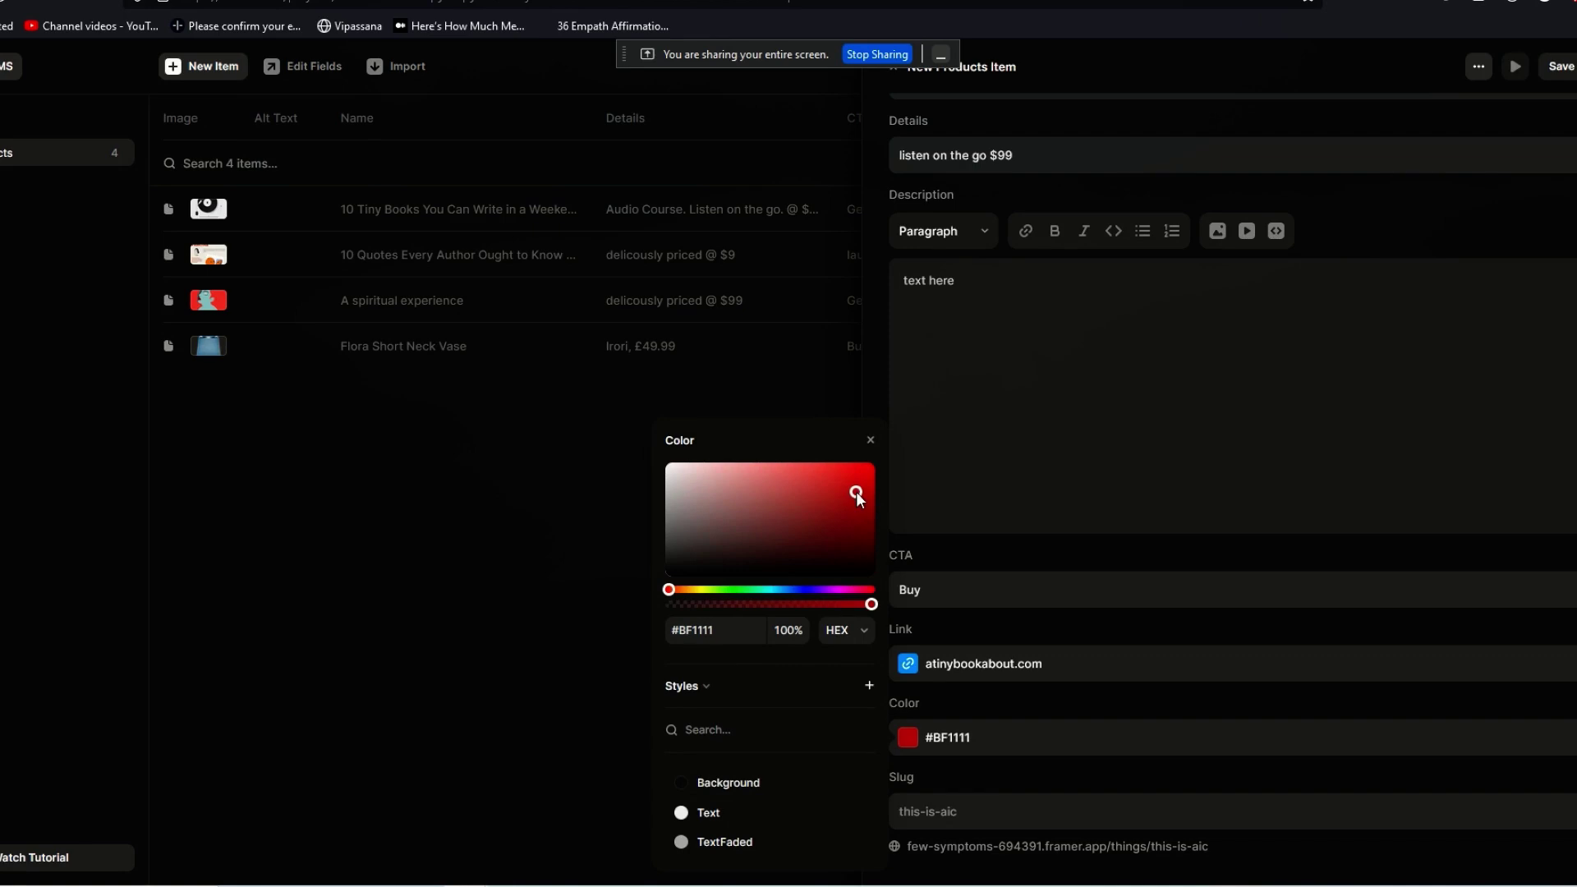
{"action": "left_click", "coordinate": [1122, 296]}
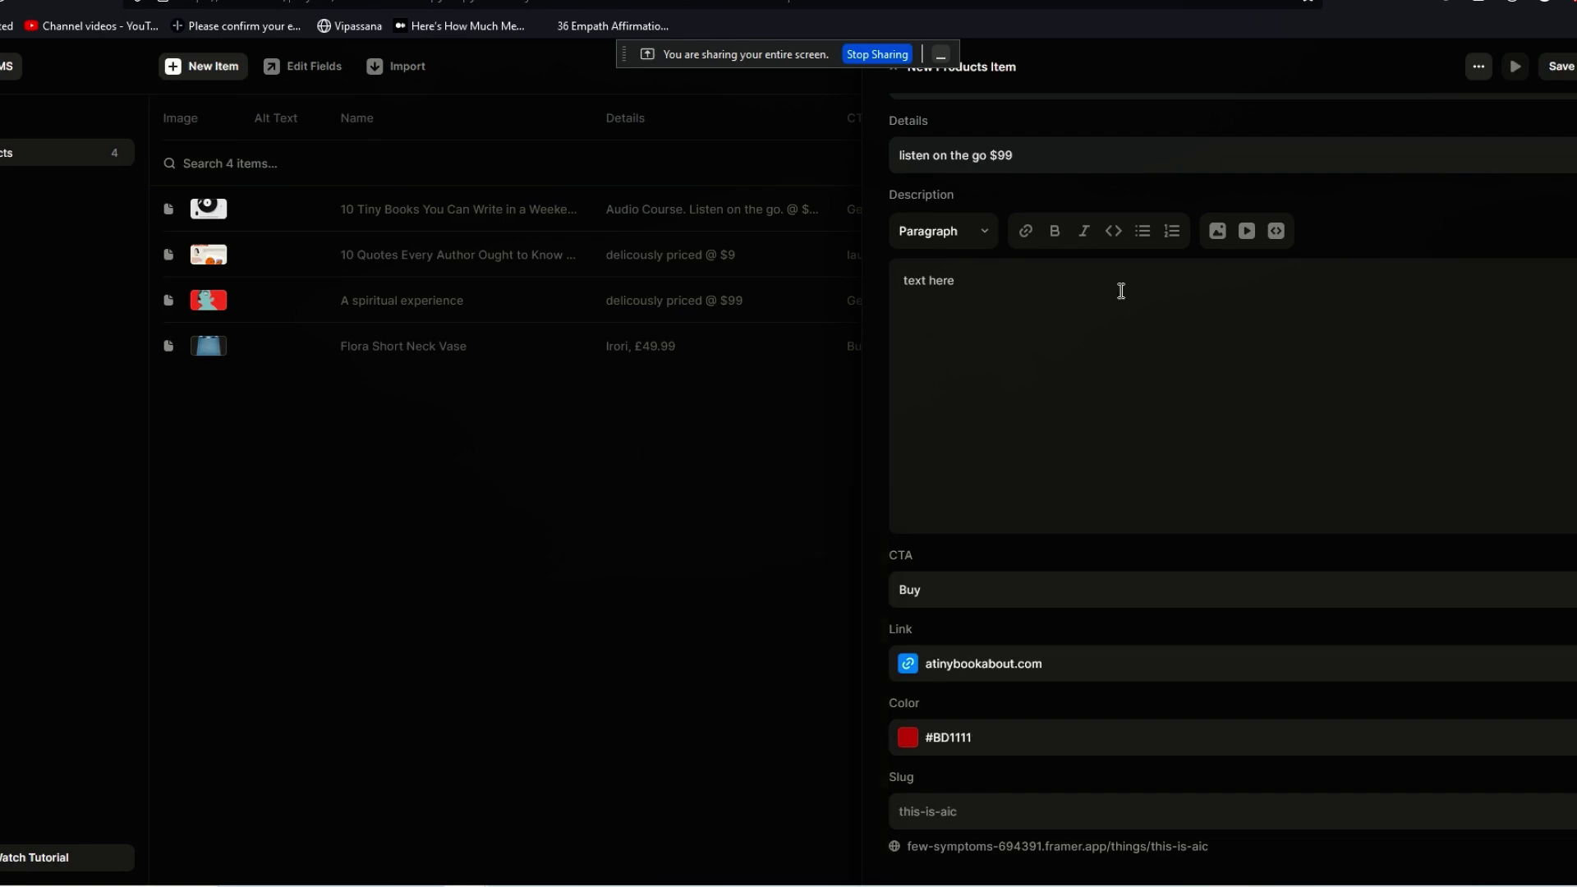
{"action": "left_click", "coordinate": [1563, 71]}
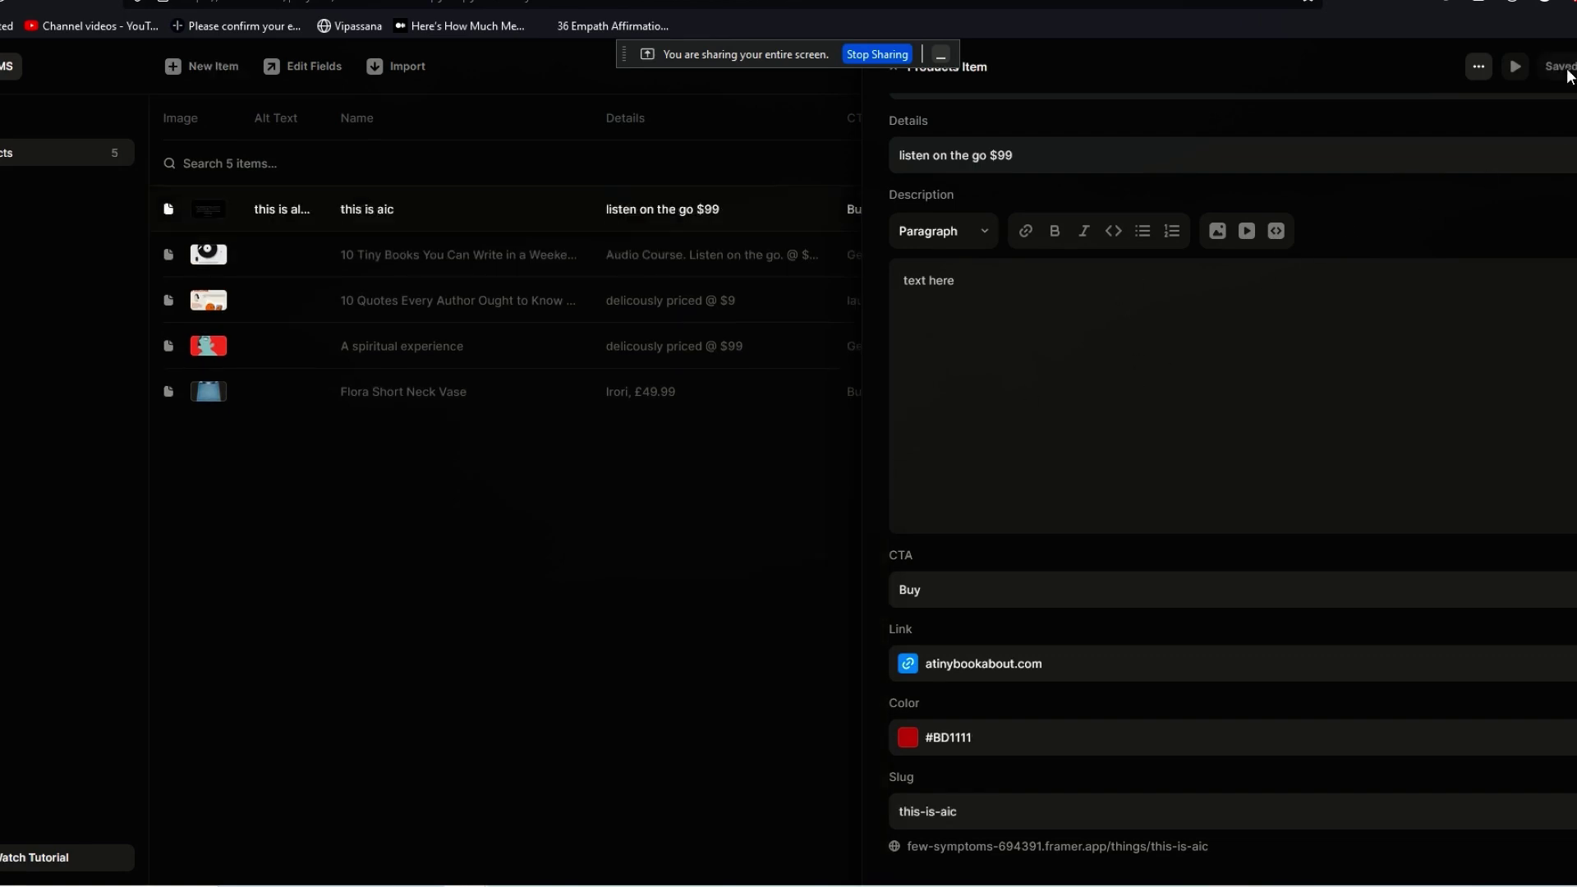
Publish the update, view the live site, and publish the site again.
{"action": "left_click", "coordinate": [1573, 67]}
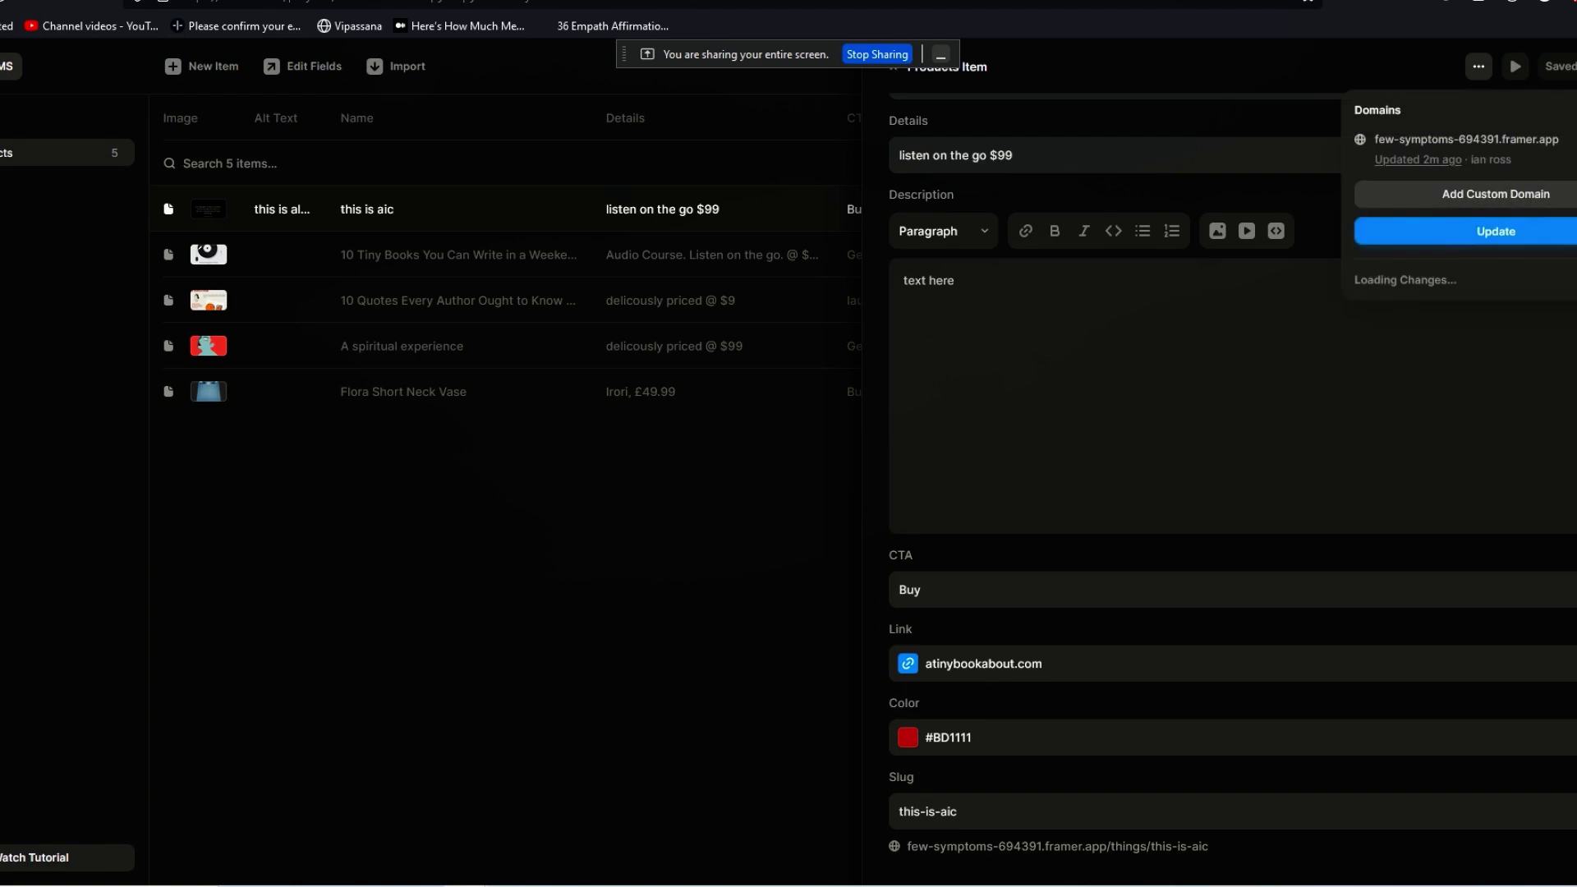
{"action": "left_click", "coordinate": [1545, 237]}
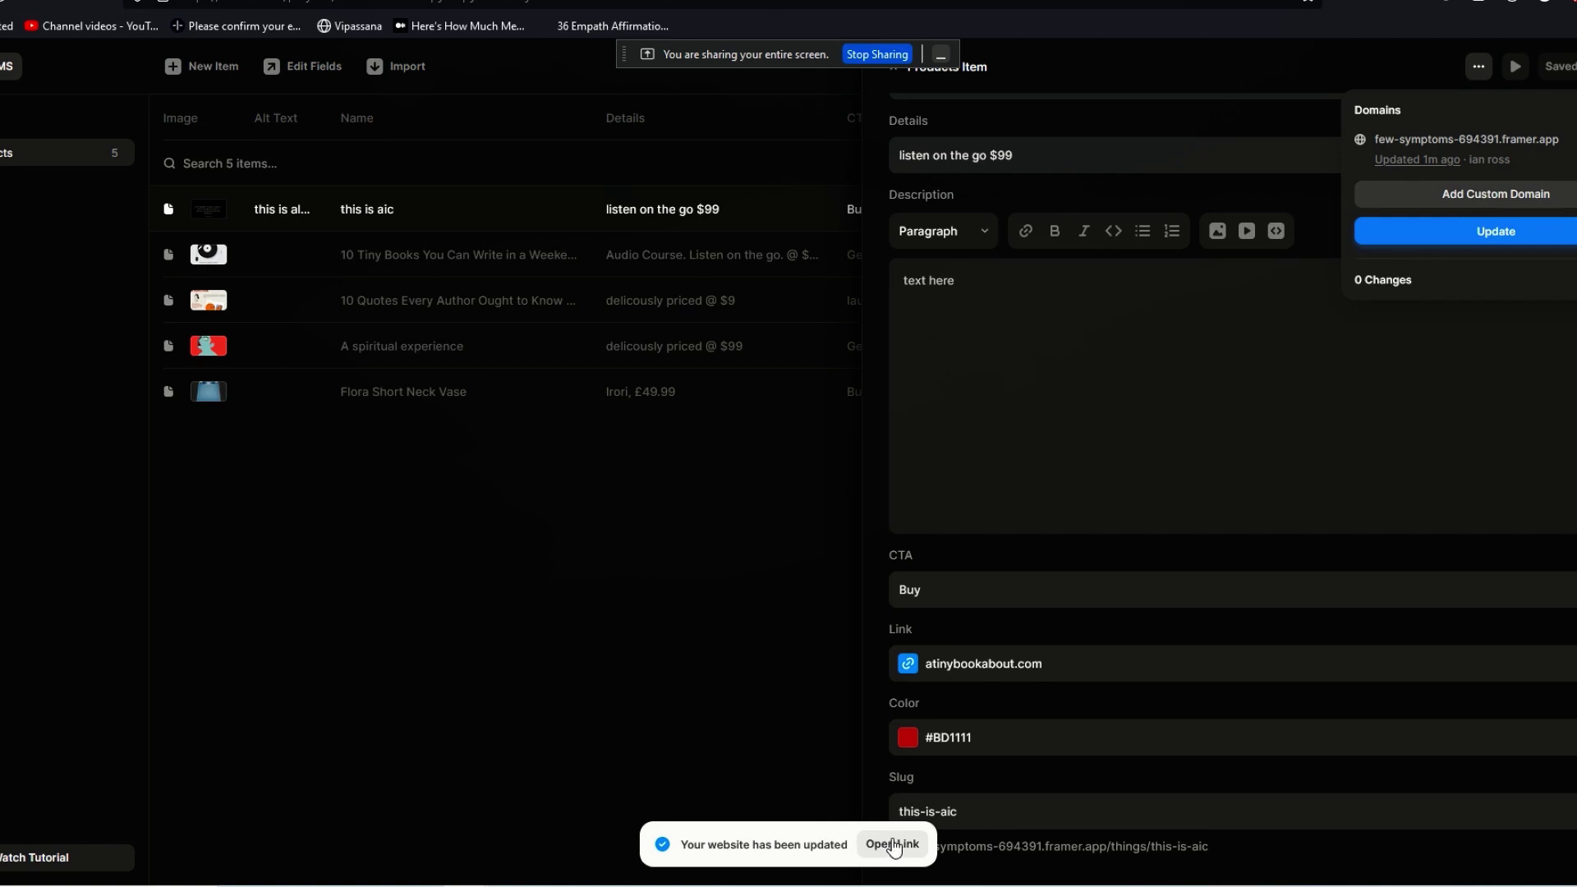
{"action": "left_click", "coordinate": [894, 846]}
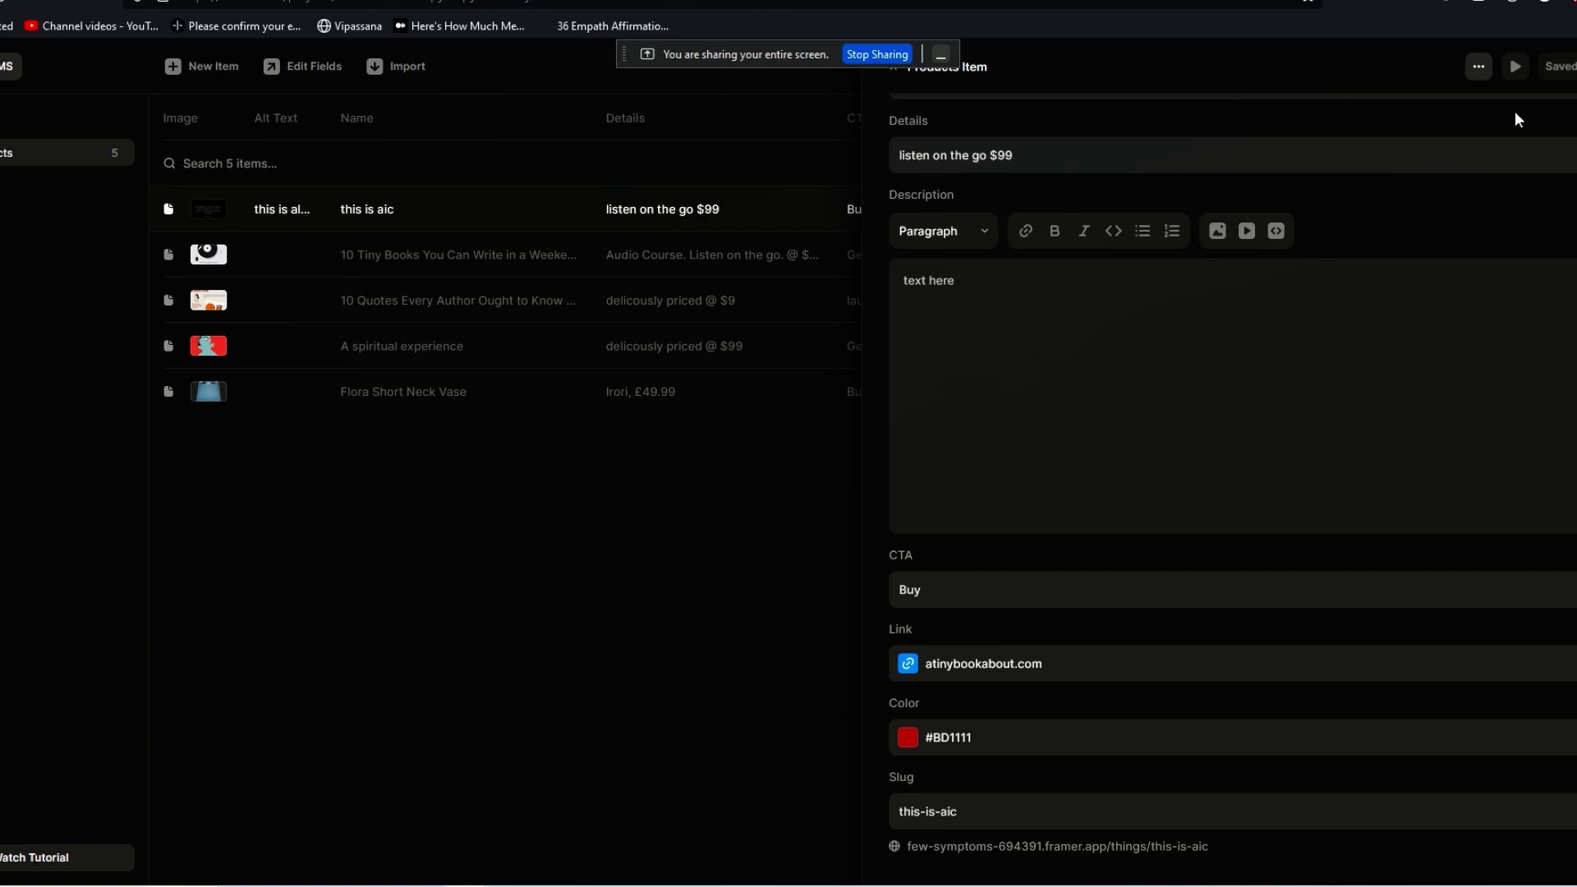
{"action": "left_click", "coordinate": [1561, 66]}
{"action": "left_click", "coordinate": [1500, 233]}
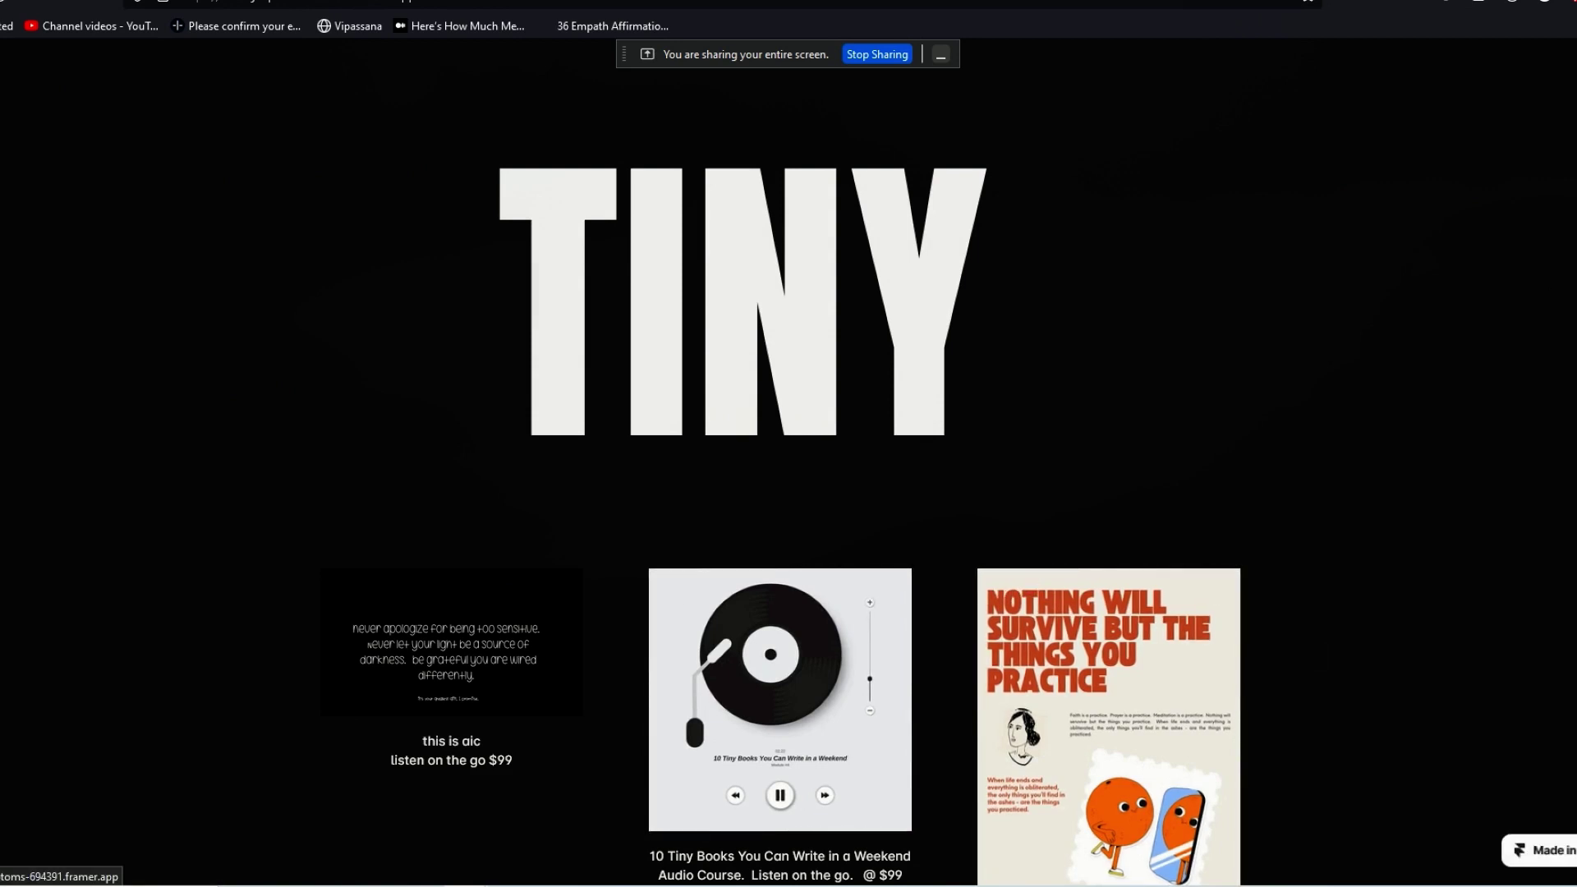
{"action": "scroll", "coordinate": [788, 492], "scroll_direction": "down", "scroll_amount": 1}
{"action": "scroll", "coordinate": [563, 493], "scroll_direction": "down", "scroll_amount": 3}
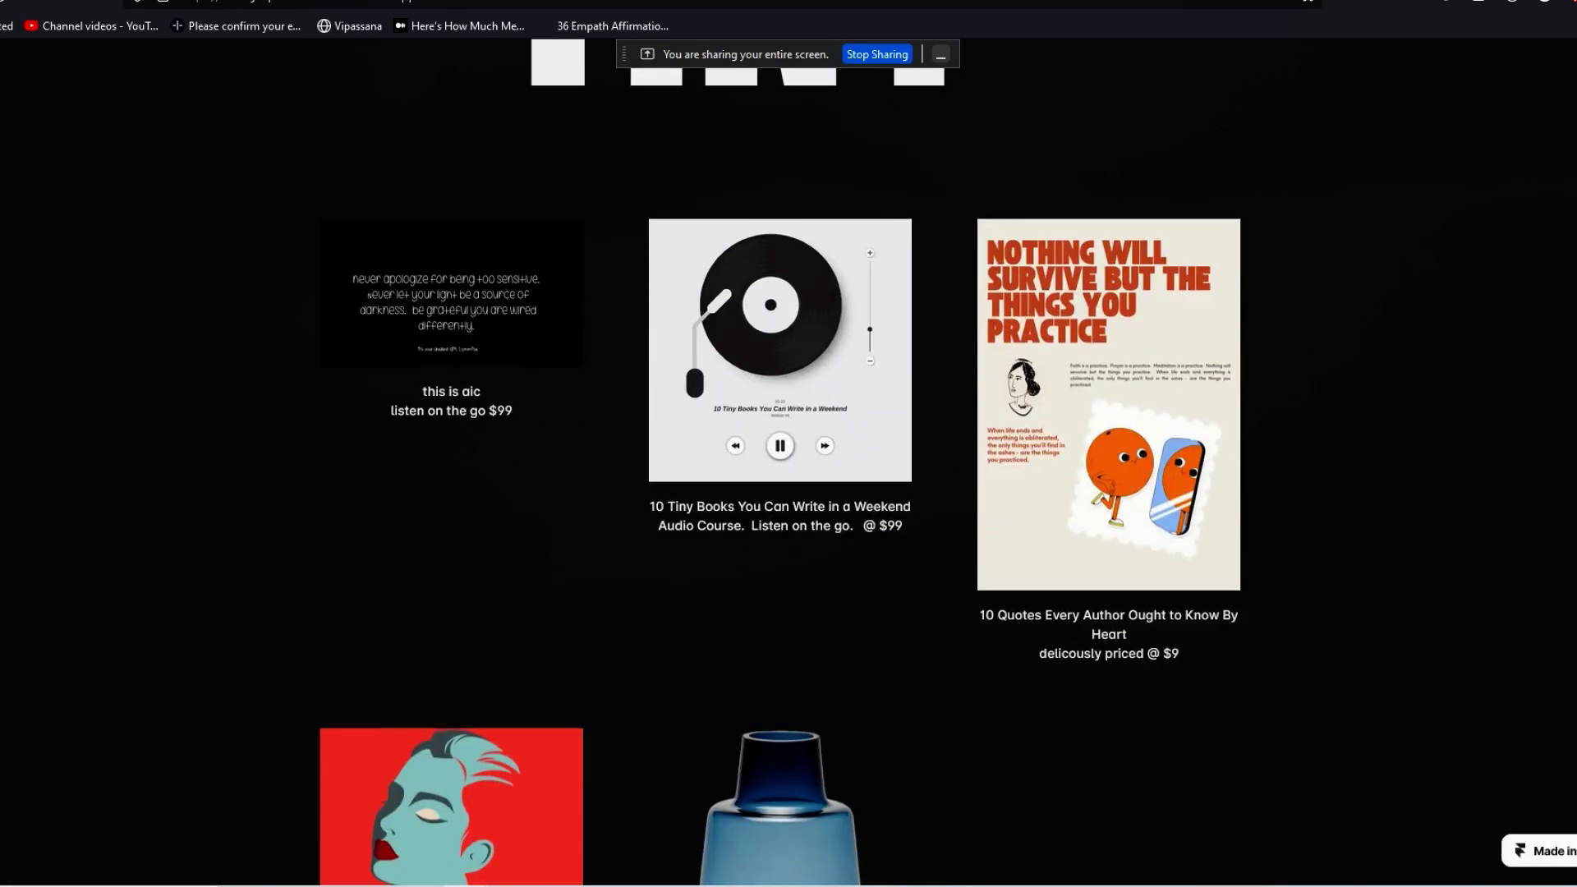
{"action": "scroll", "coordinate": [564, 493], "scroll_direction": "up", "scroll_amount": 2}
{"action": "left_click", "coordinate": [446, 478]}
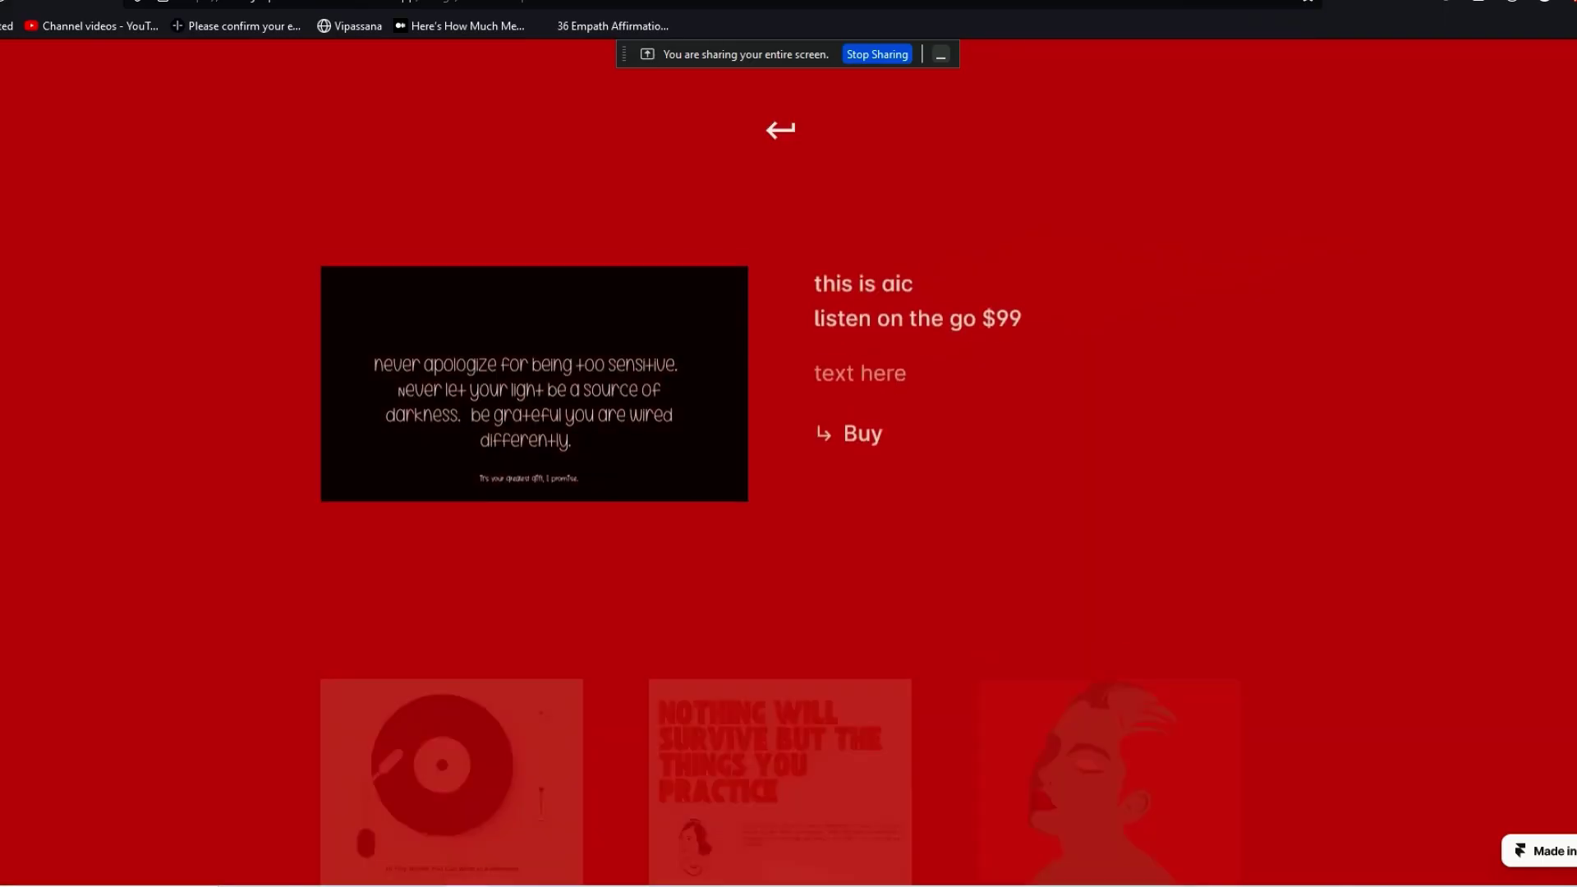
{"action": "scroll", "coordinate": [446, 478], "scroll_direction": "up", "scroll_amount": 5}
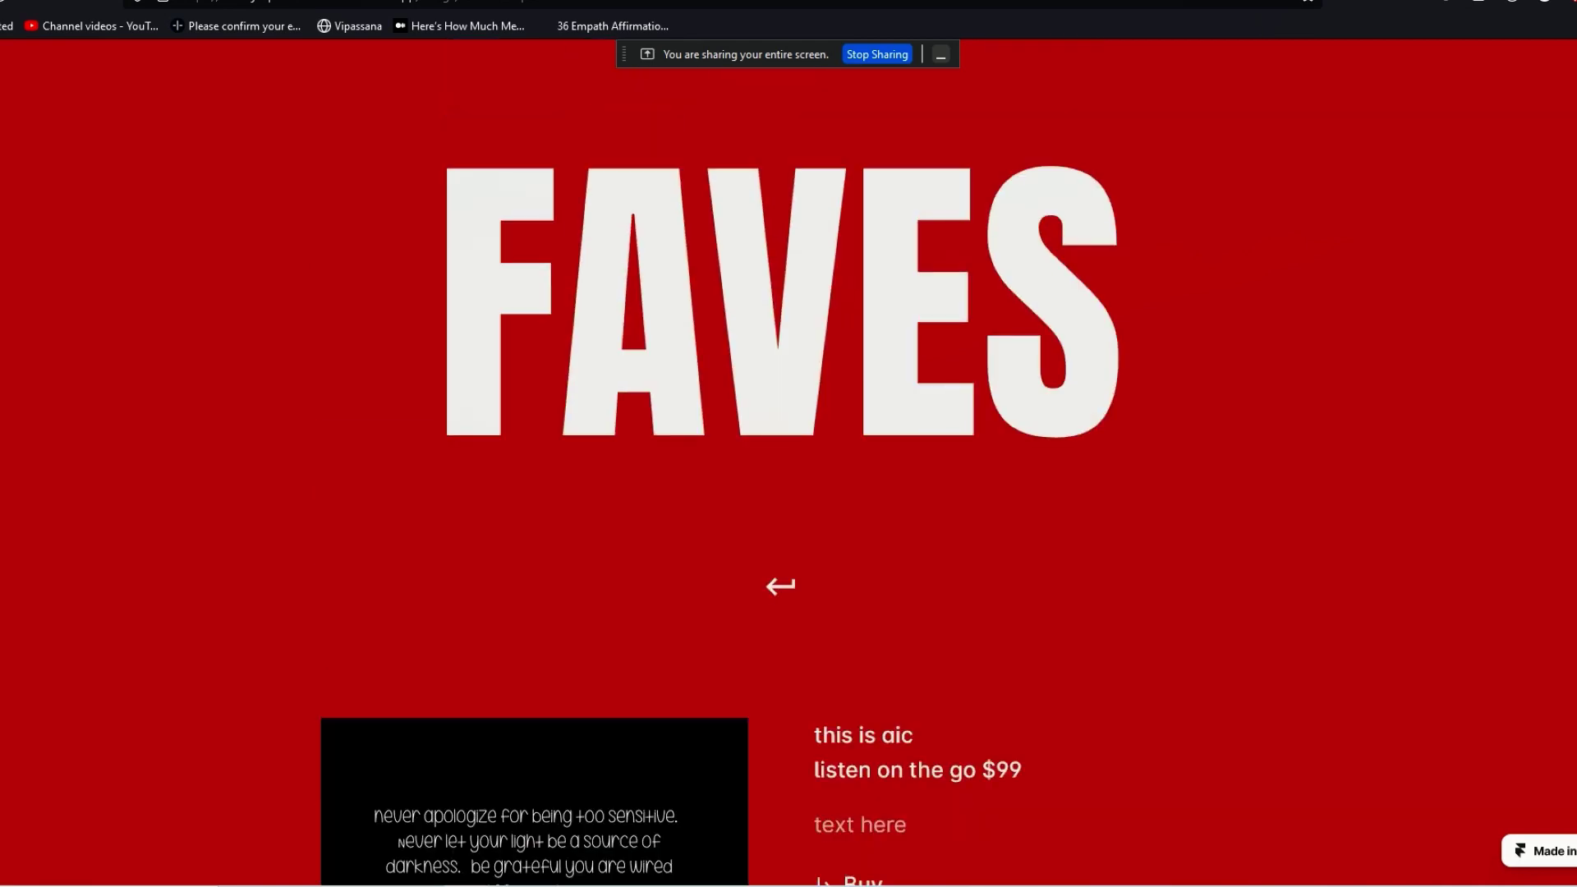
{"action": "scroll", "coordinate": [788, 493], "scroll_direction": "down", "scroll_amount": 15}
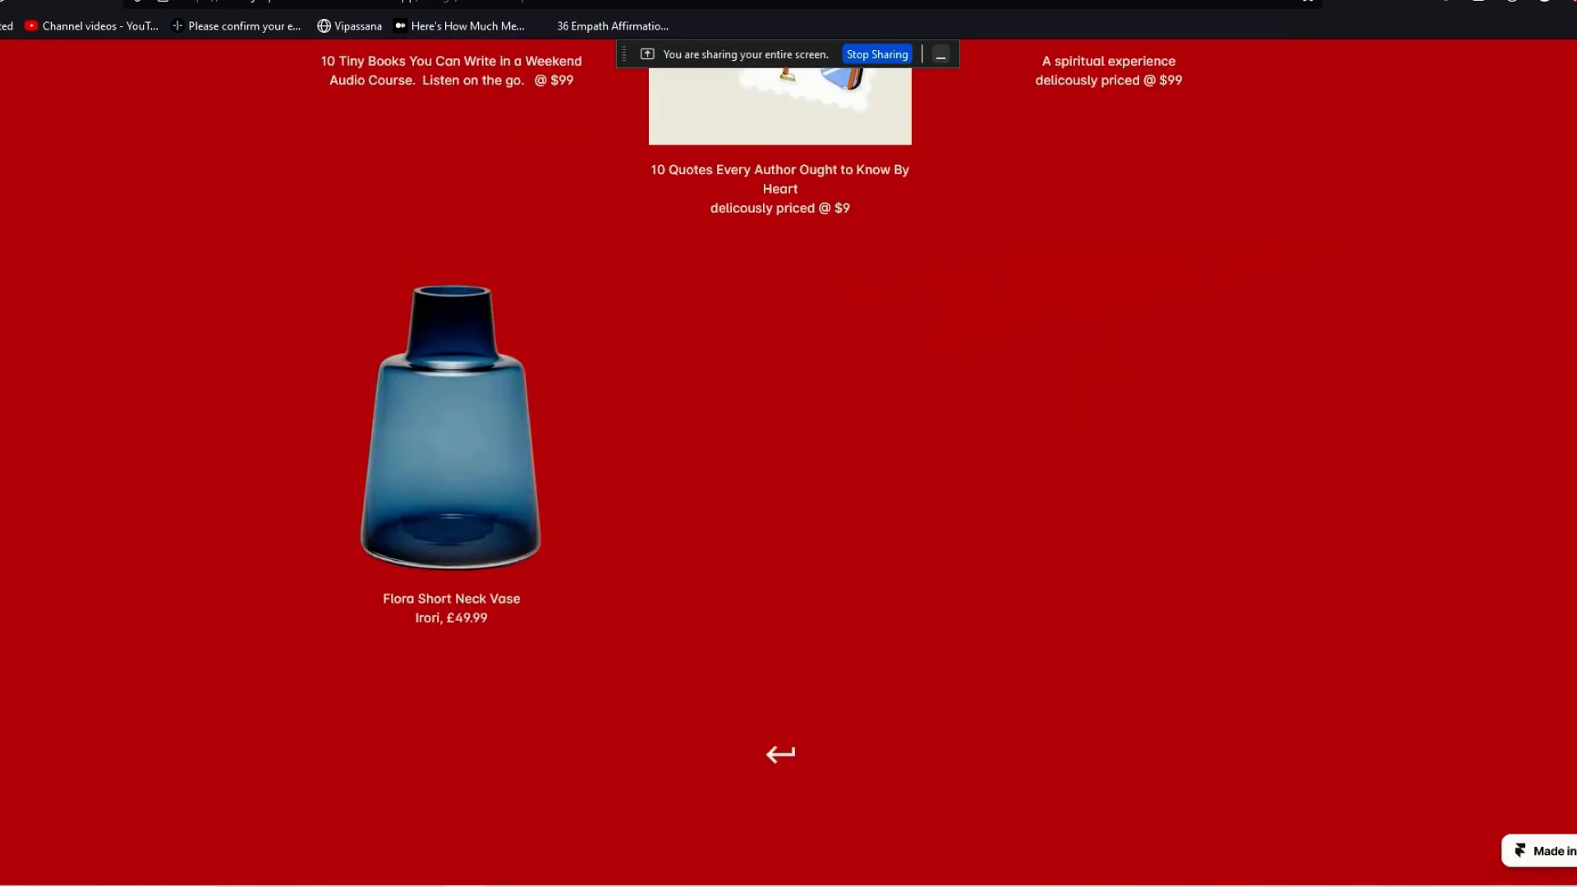
{"action": "scroll", "coordinate": [789, 493], "scroll_direction": "down", "scroll_amount": 7}
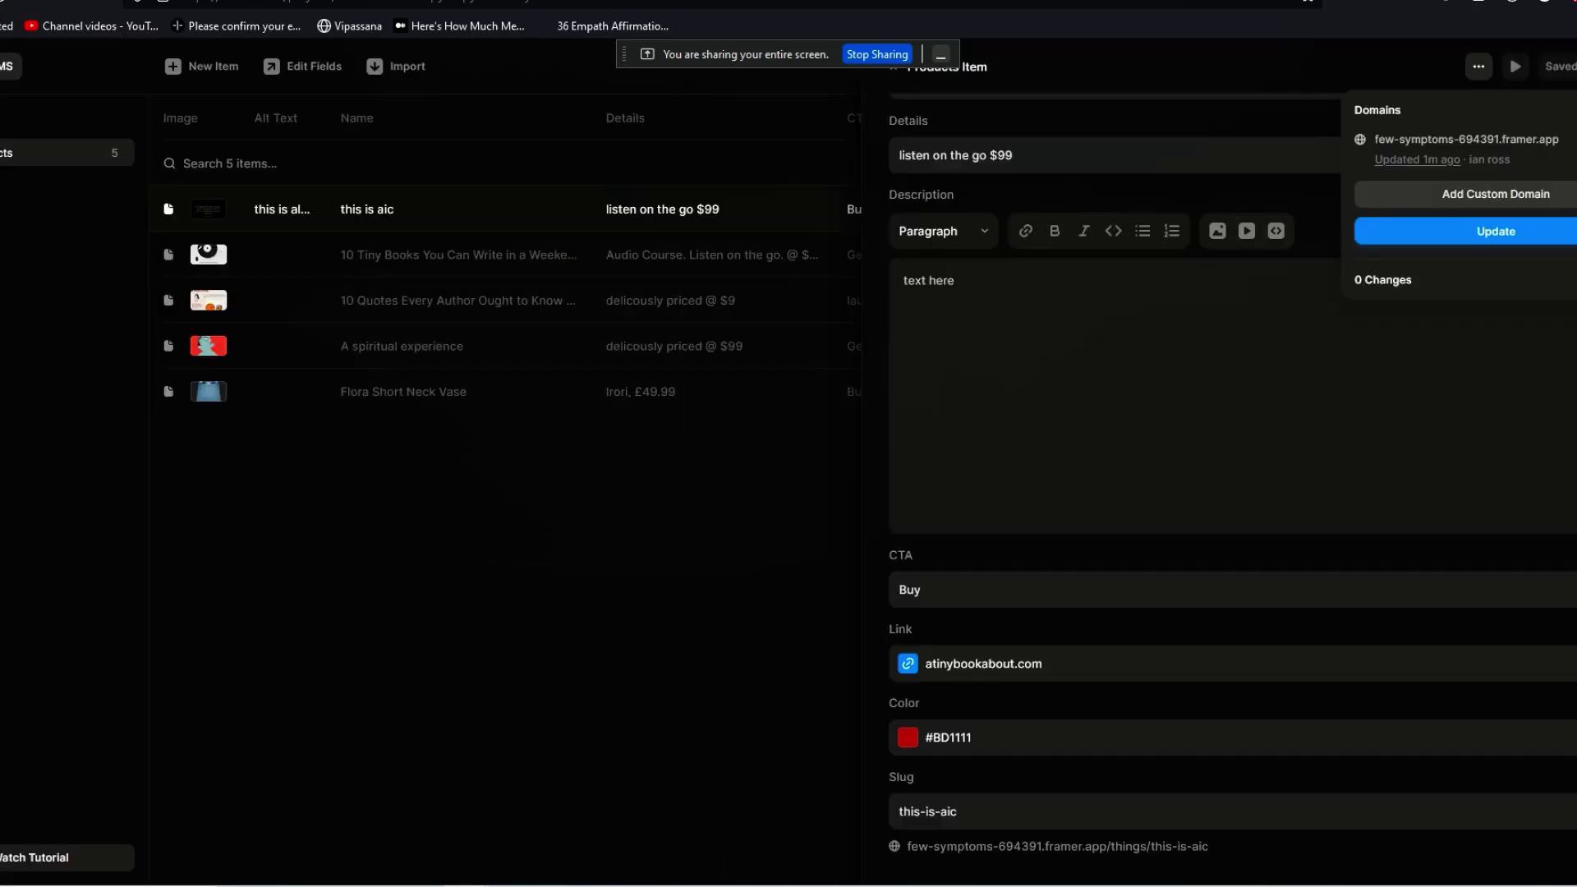
Change the item colour to #000000 and publish the update to the live site.
{"action": "left_click", "coordinate": [914, 742]}
{"action": "left_click_drag", "start_coordinate": [822, 545], "coordinate": [896, 591]}
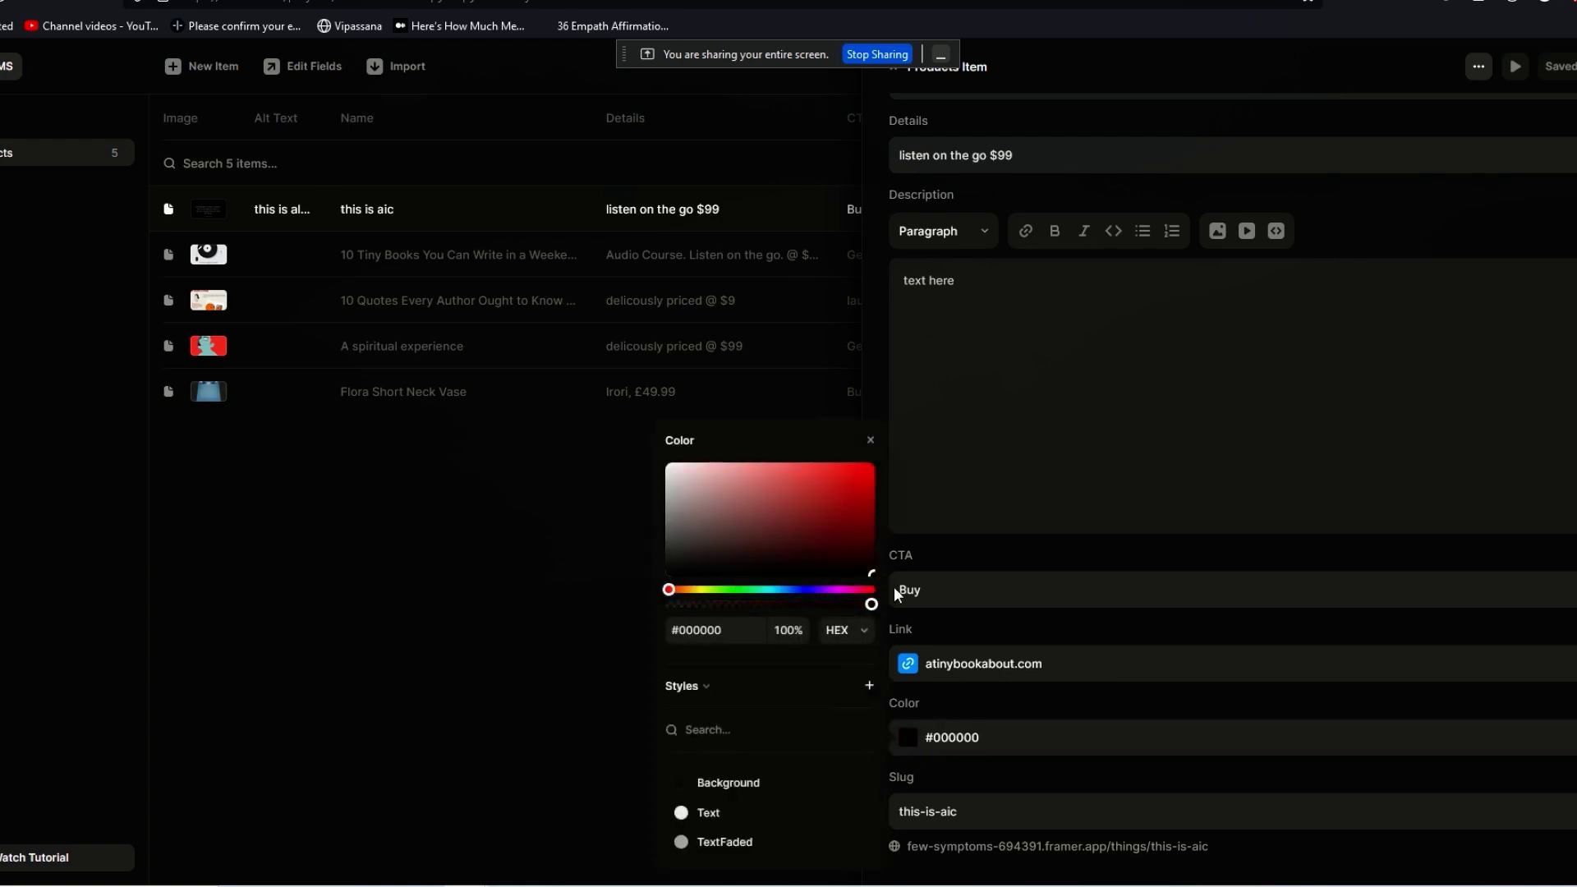
{"action": "left_click", "coordinate": [1573, 66]}
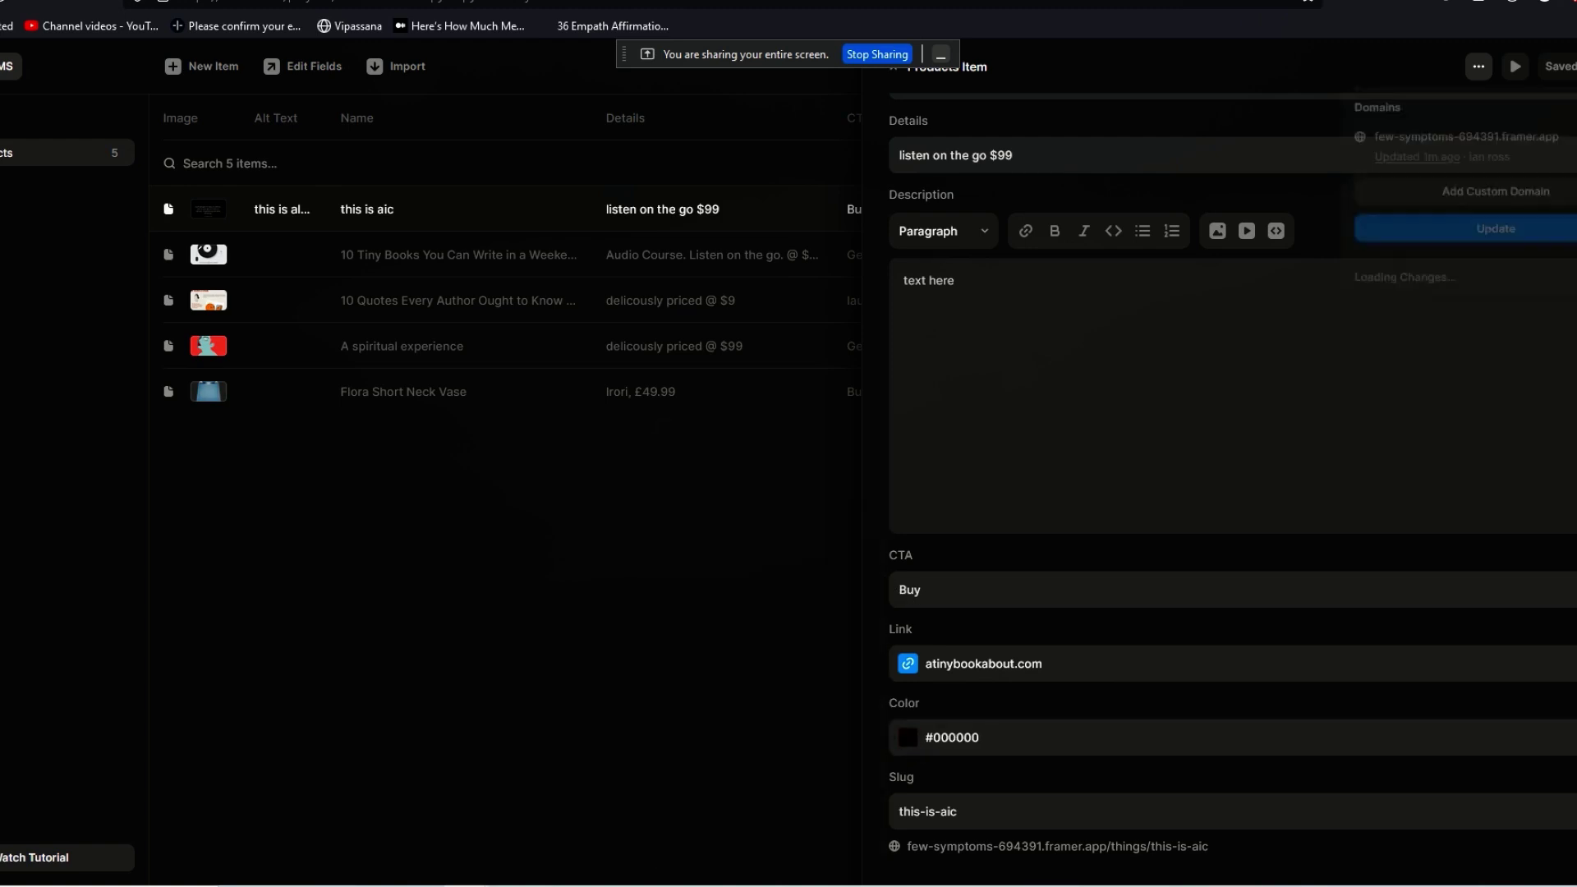
{"action": "left_click", "coordinate": [1563, 237]}
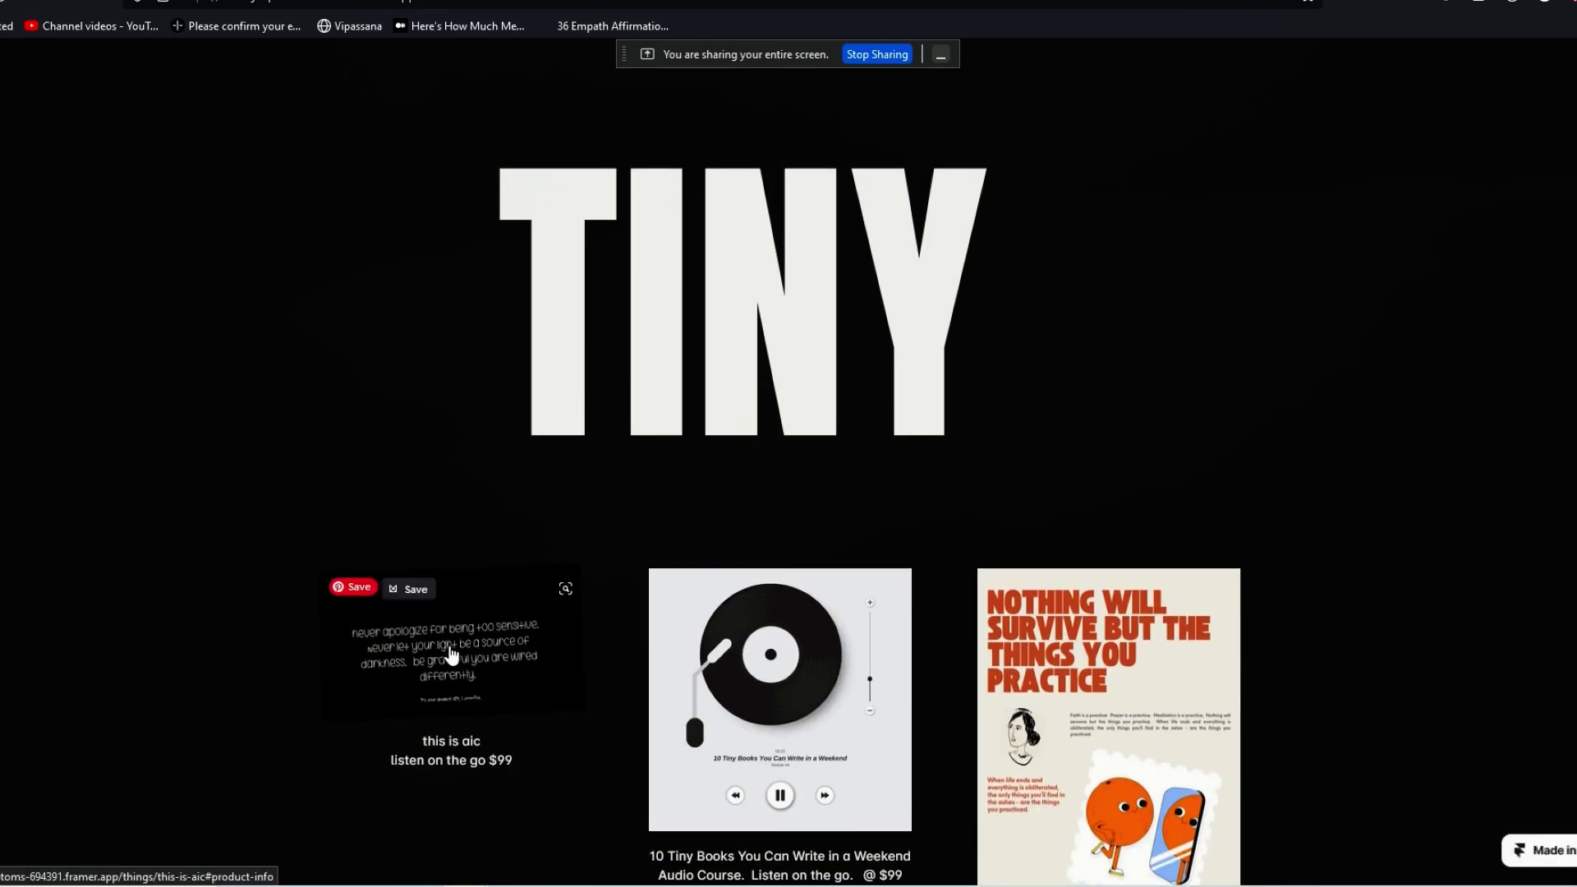
Browse the live 'this is aic' product page, product list and About us, then return to Framer CMS.
{"action": "left_click", "coordinate": [451, 655]}
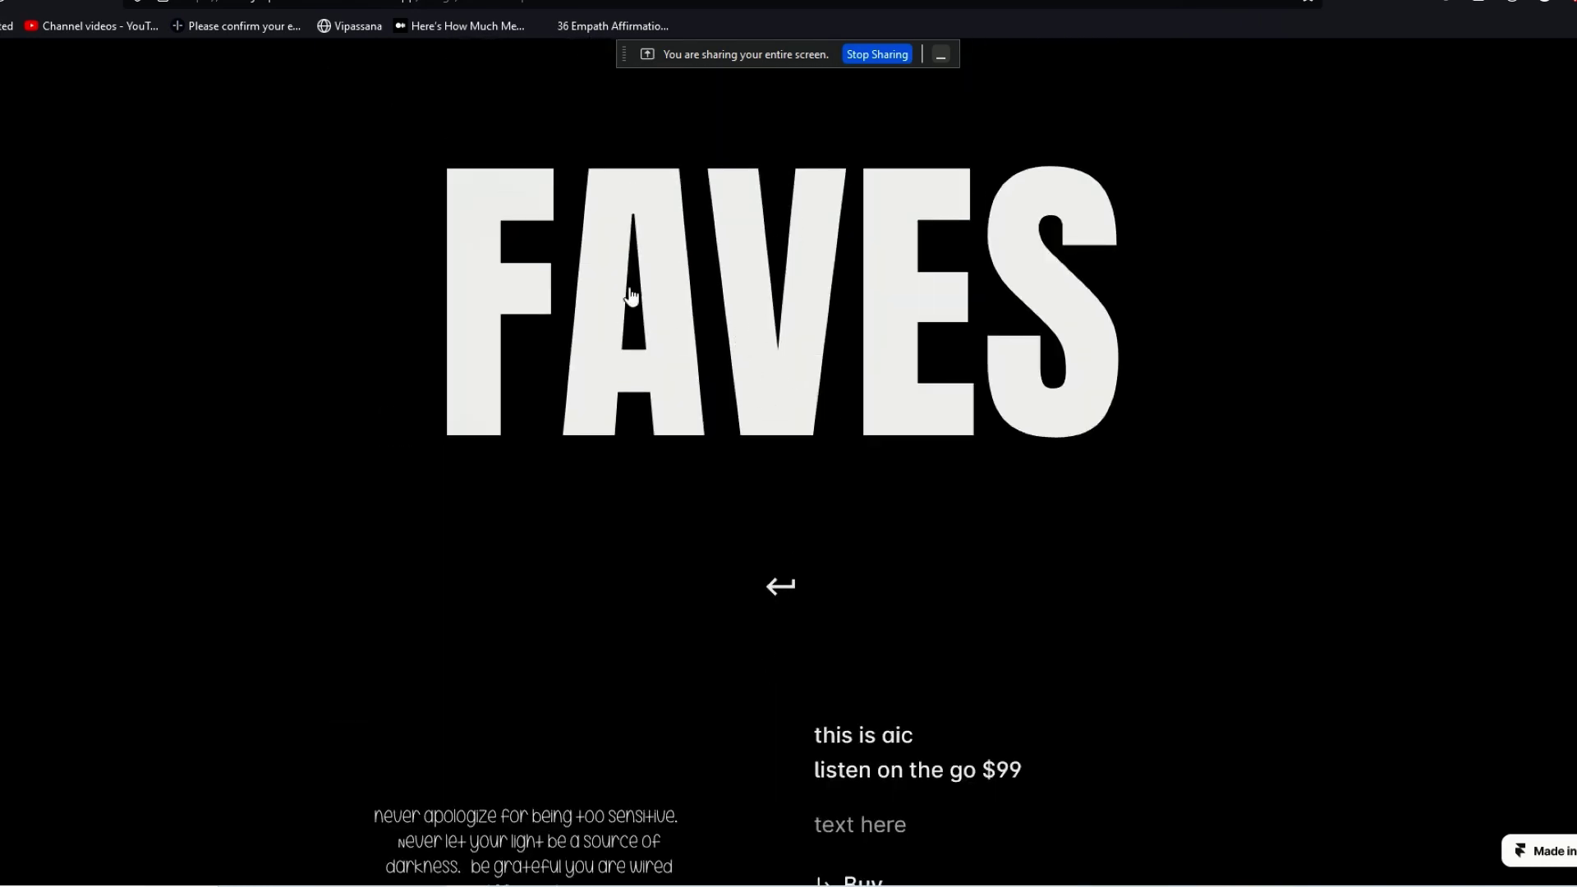
{"action": "left_click", "coordinate": [781, 588]}
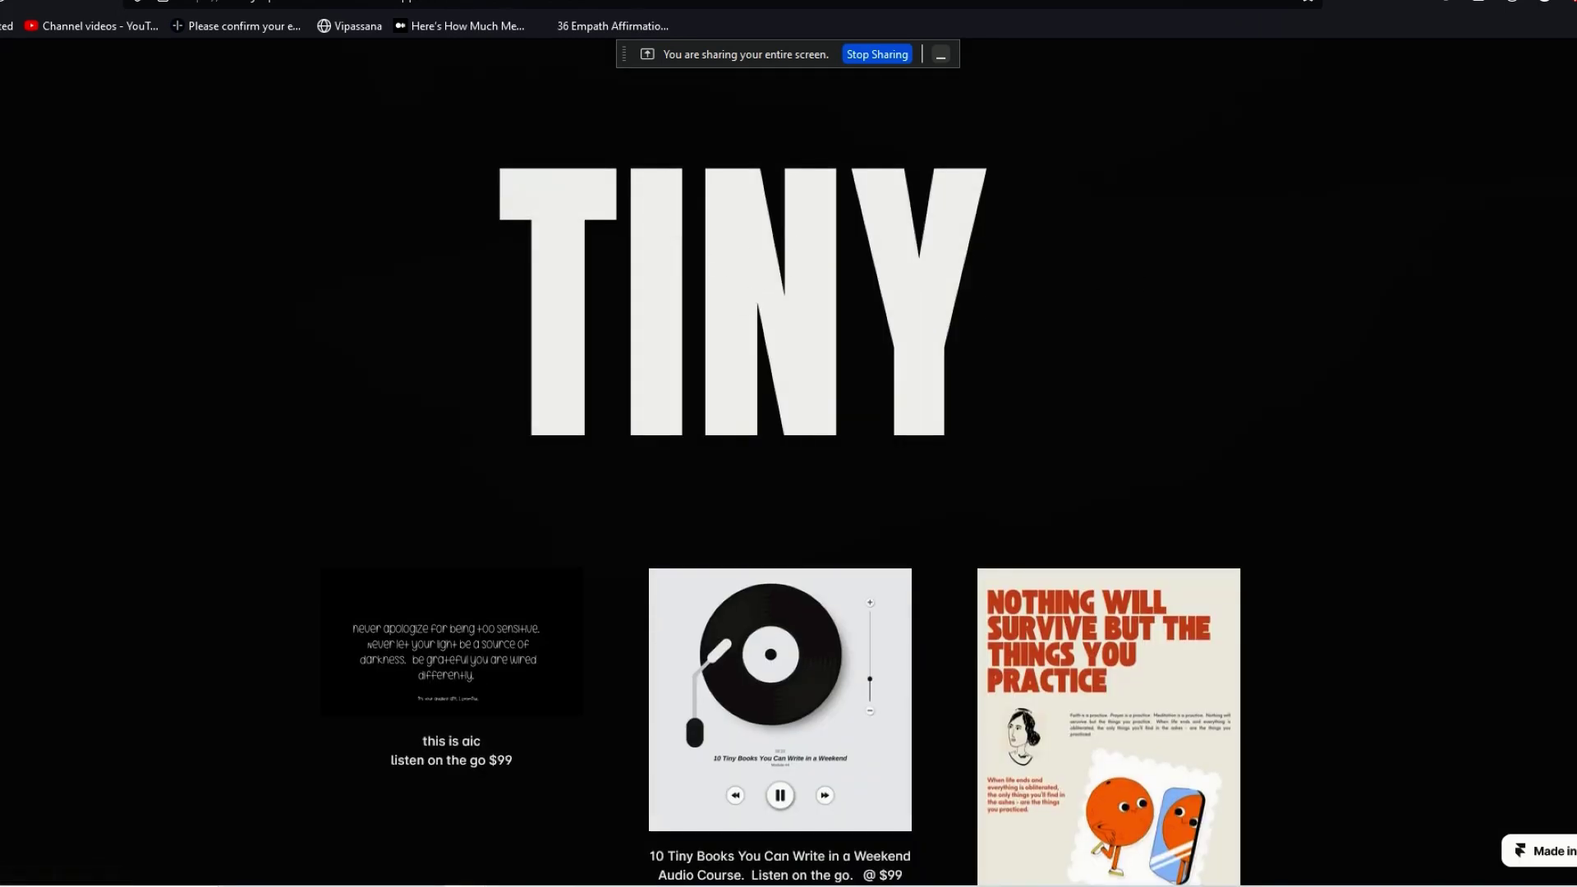
{"action": "scroll", "coordinate": [780, 493], "scroll_direction": "down", "scroll_amount": 10}
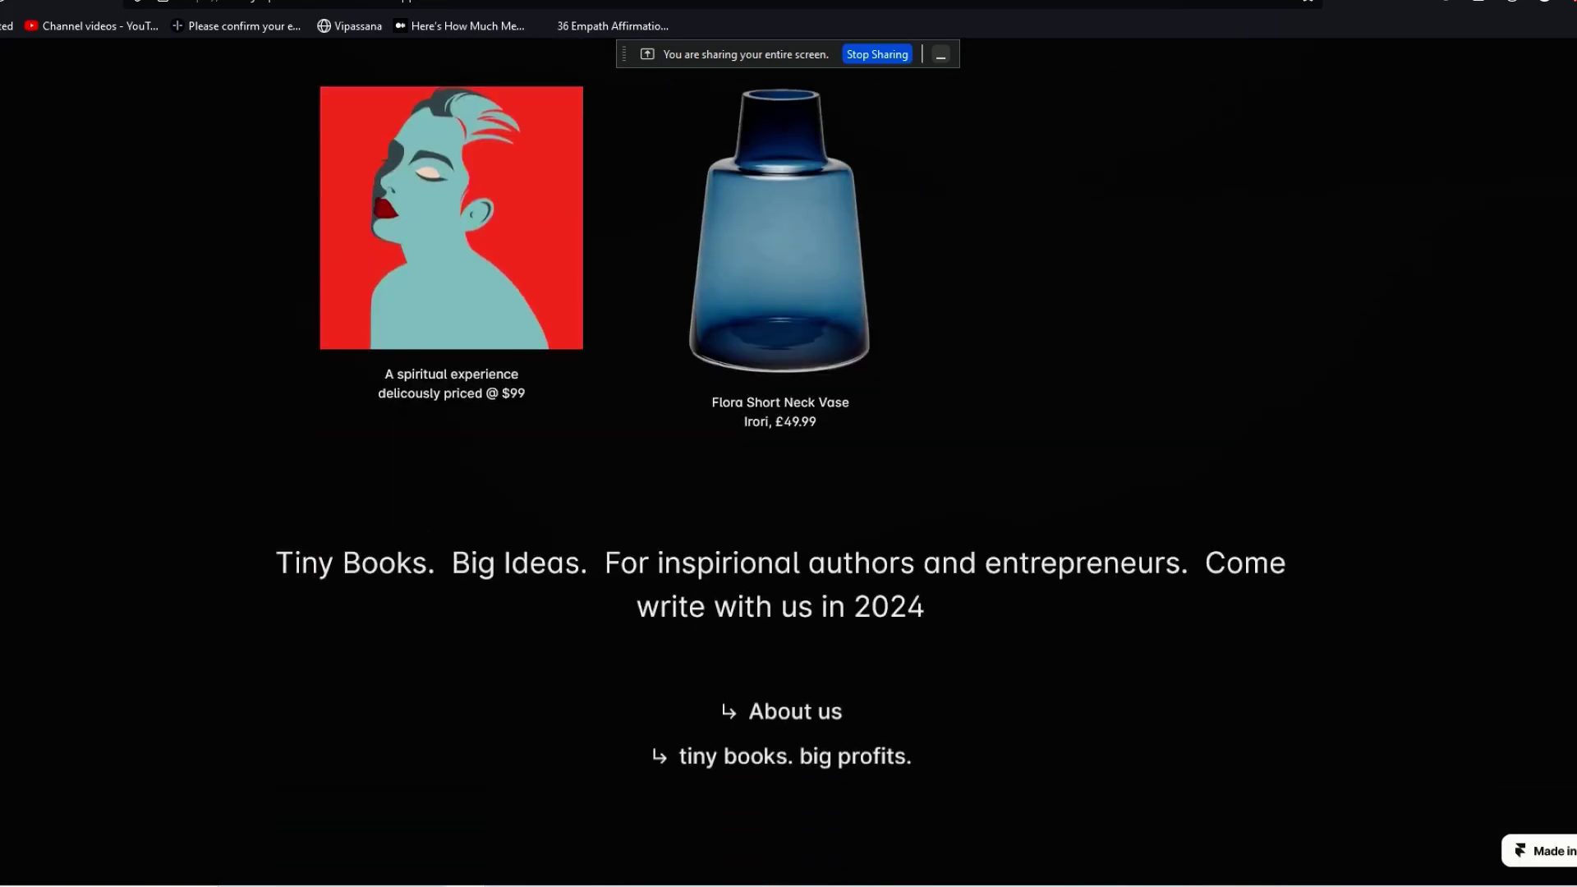
{"action": "scroll", "coordinate": [788, 493], "scroll_direction": "up", "scroll_amount": 10}
{"action": "scroll", "coordinate": [789, 493], "scroll_direction": "down", "scroll_amount": 10}
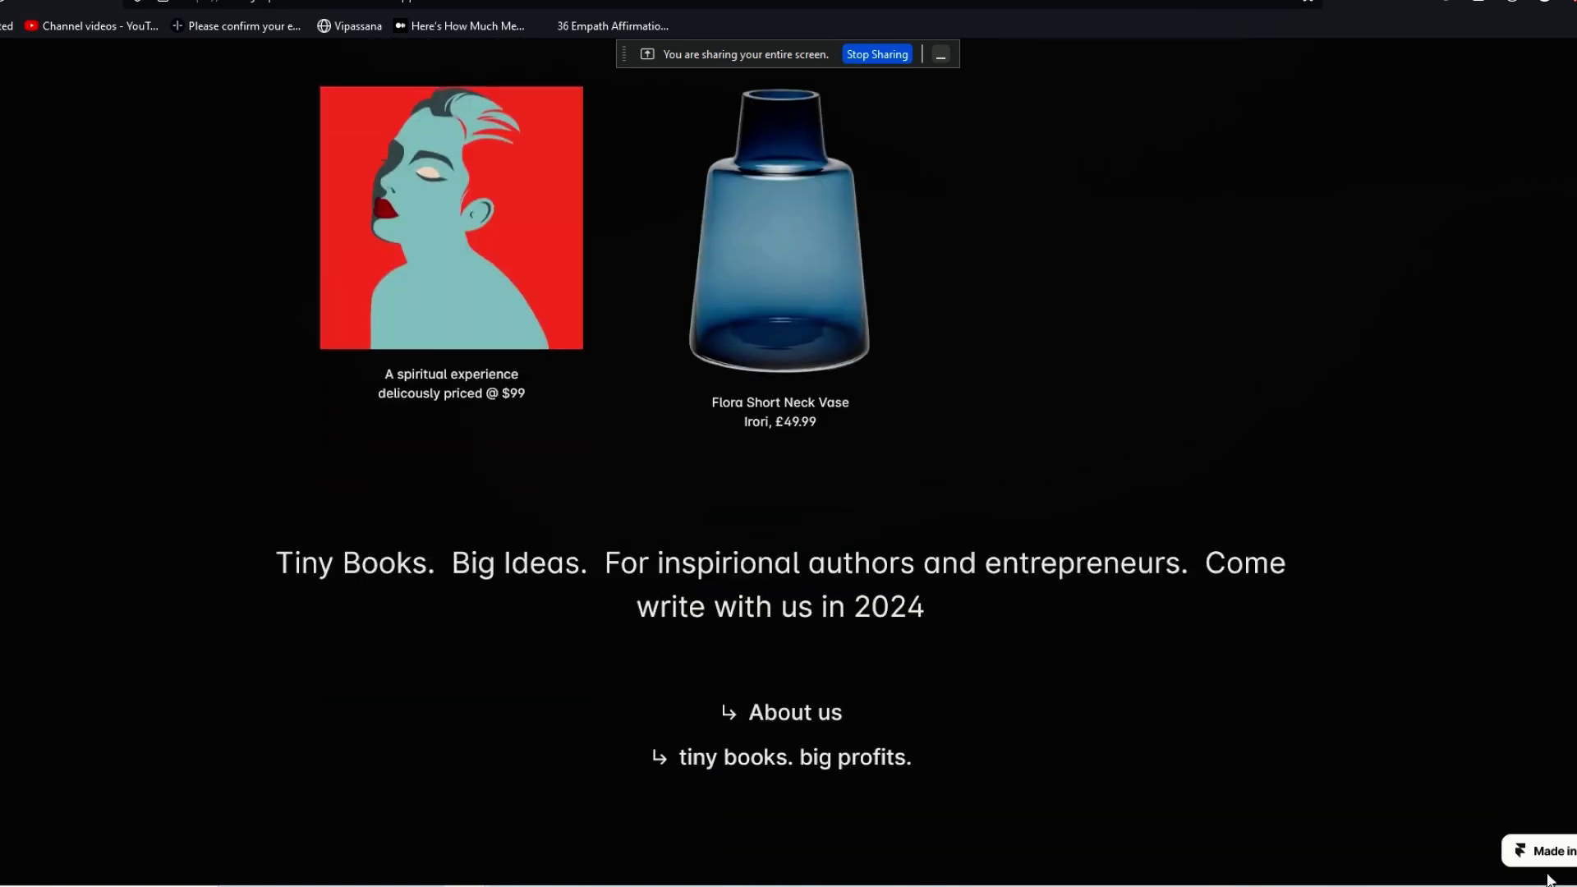
{"action": "left_click", "coordinate": [807, 715]}
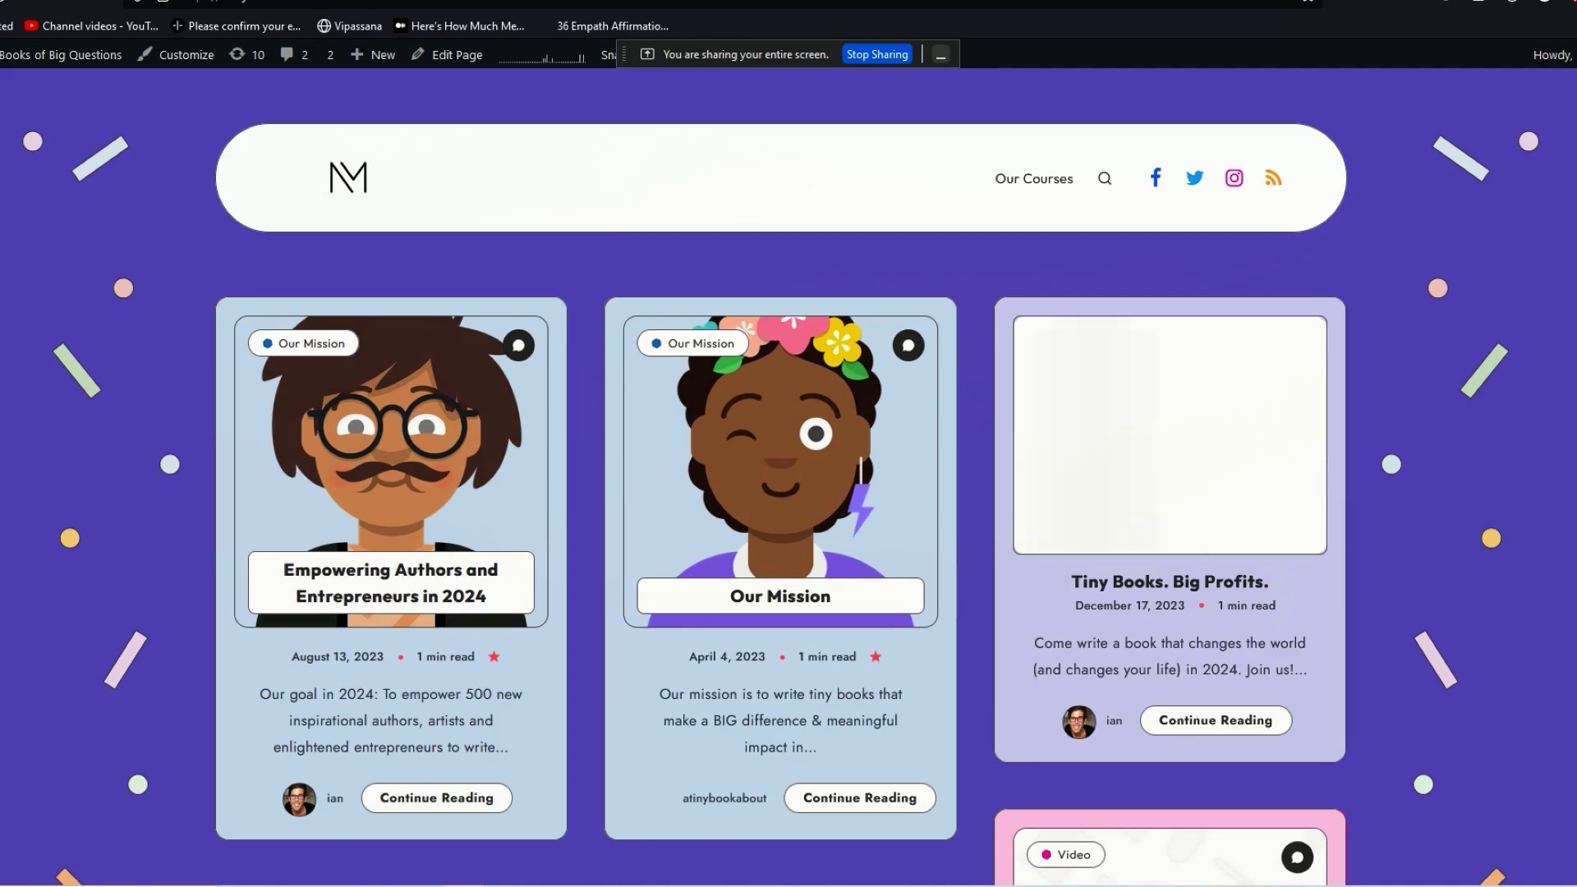
{"action": "key", "text": "alt+Left"}
{"action": "scroll", "coordinate": [929, 317], "scroll_direction": "up", "scroll_amount": 5}
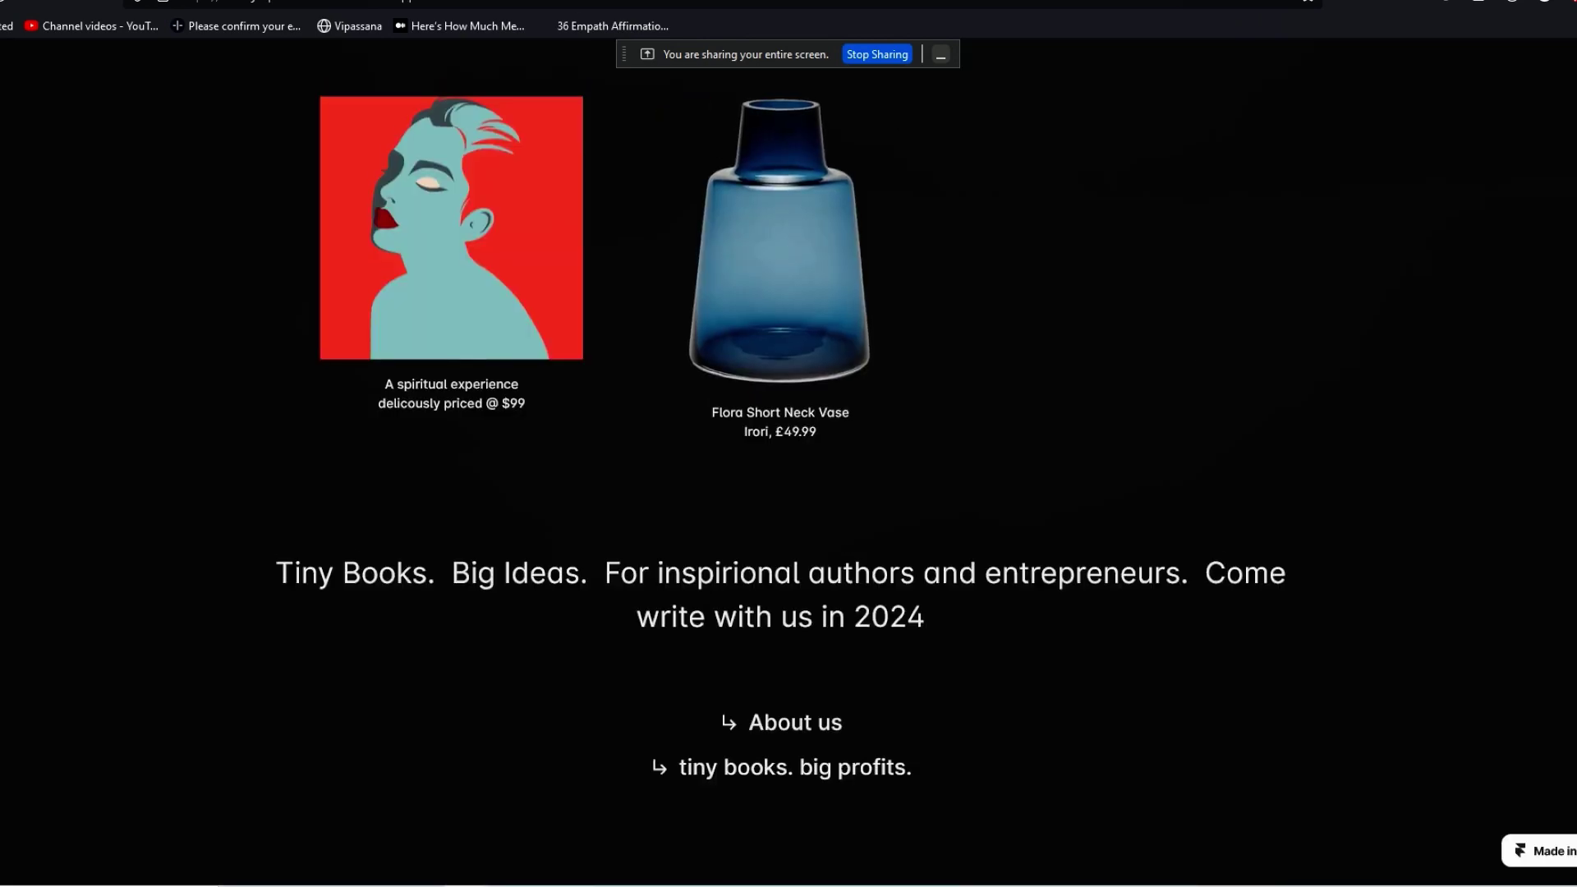
{"action": "left_click", "coordinate": [427, 559]}
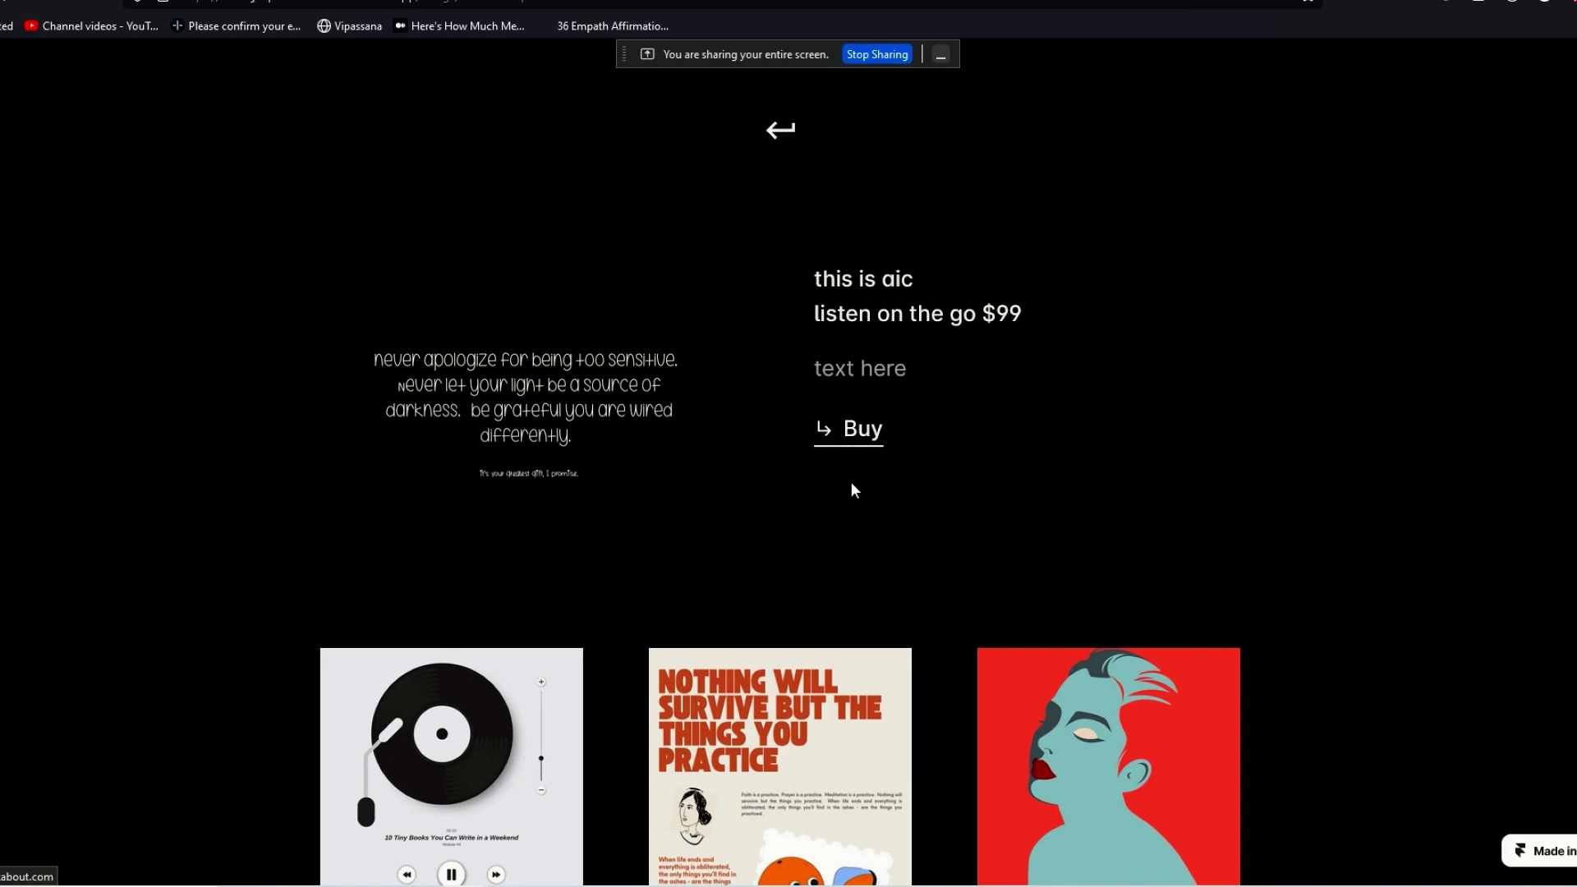
{"action": "left_click", "coordinate": [555, 3]}
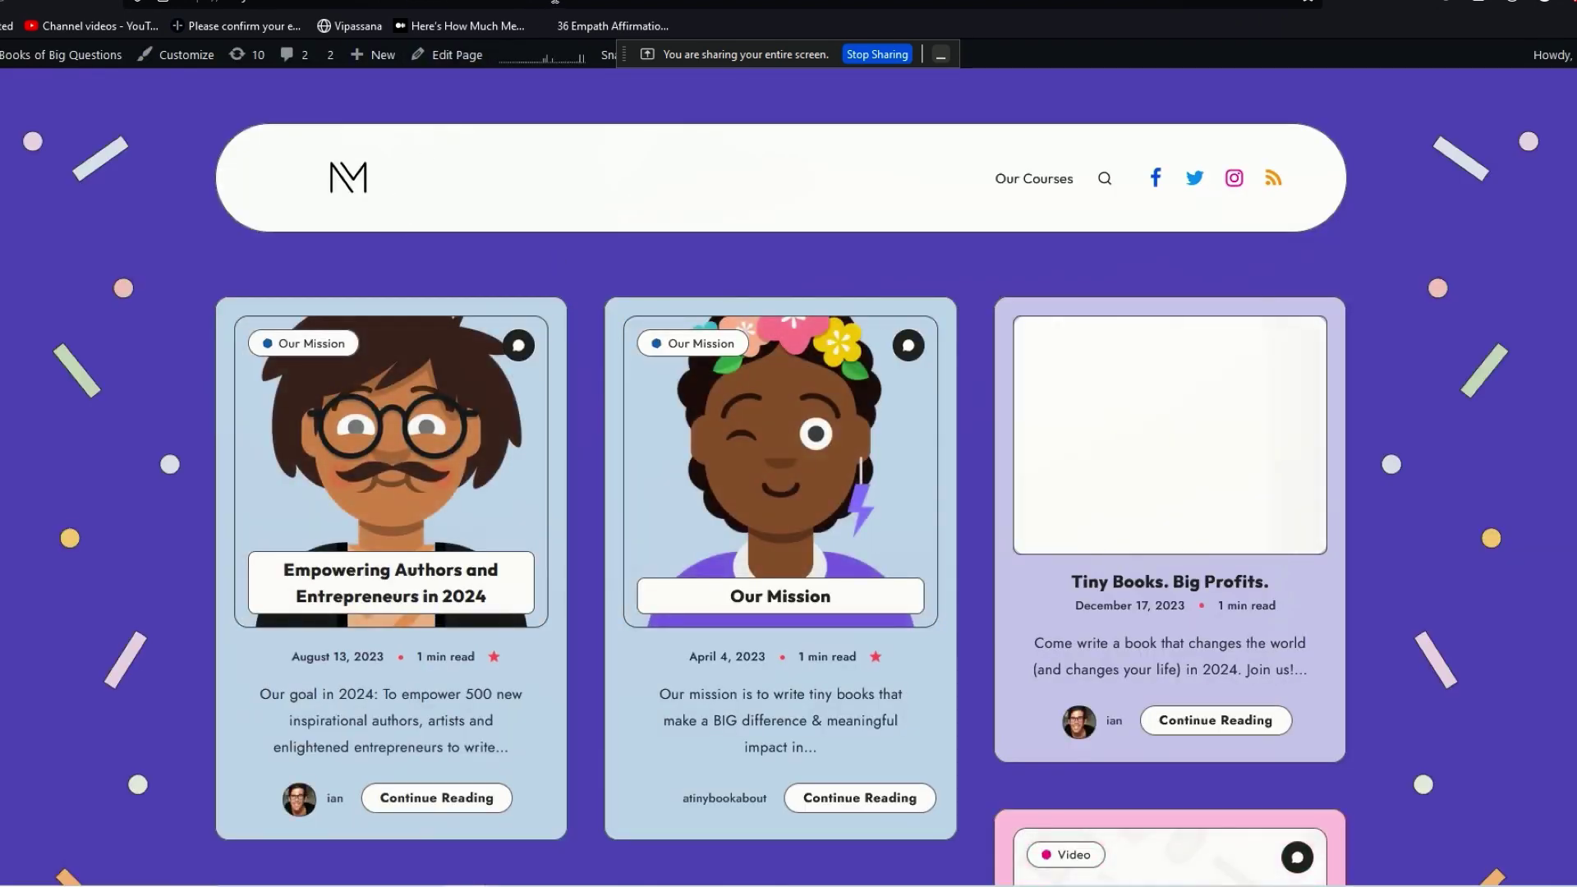
{"action": "left_click", "coordinate": [555, 2]}
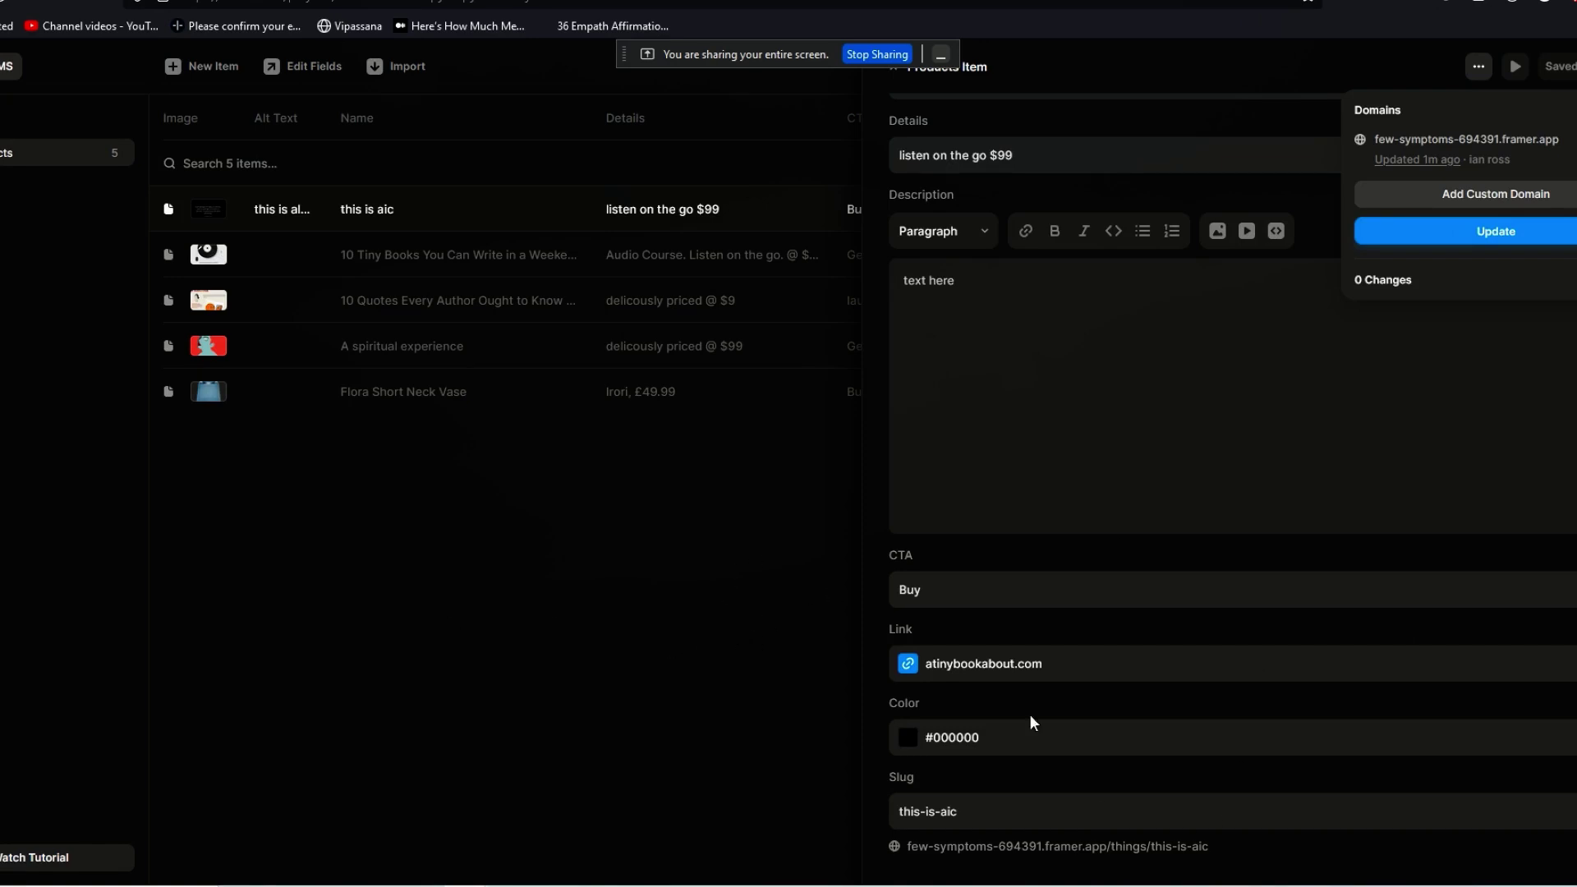
Change the this is aic product's CTA from 'Buy' to 'join us' and republish the site.
{"action": "left_click", "coordinate": [937, 589]}
{"action": "left_click", "coordinate": [935, 589]}
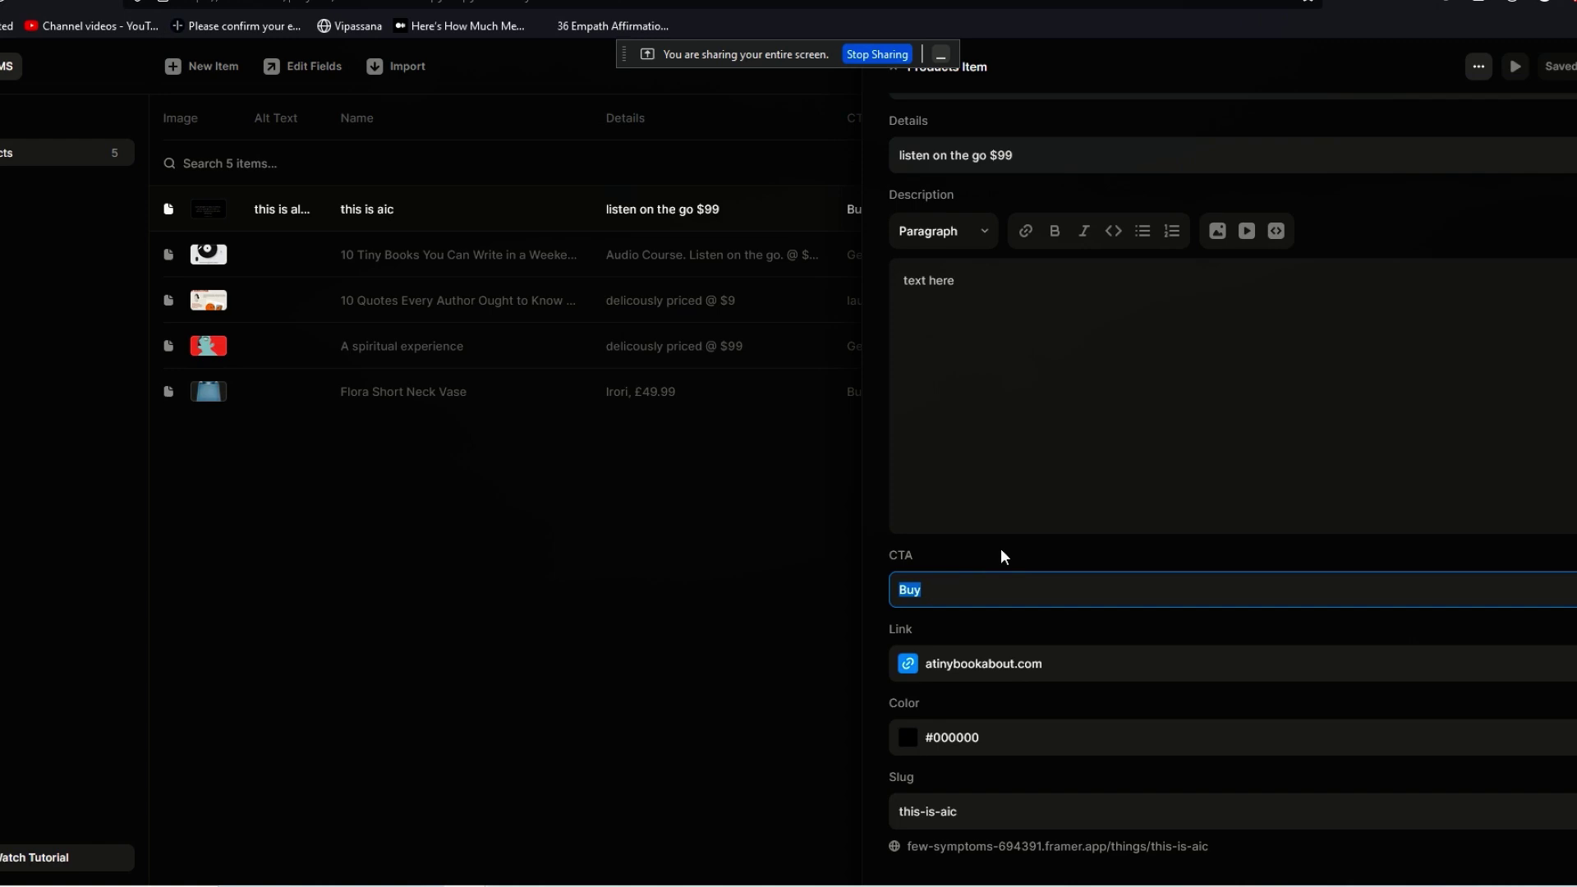
{"action": "key", "text": "BackSpace"}
{"action": "key", "text": "Return"}
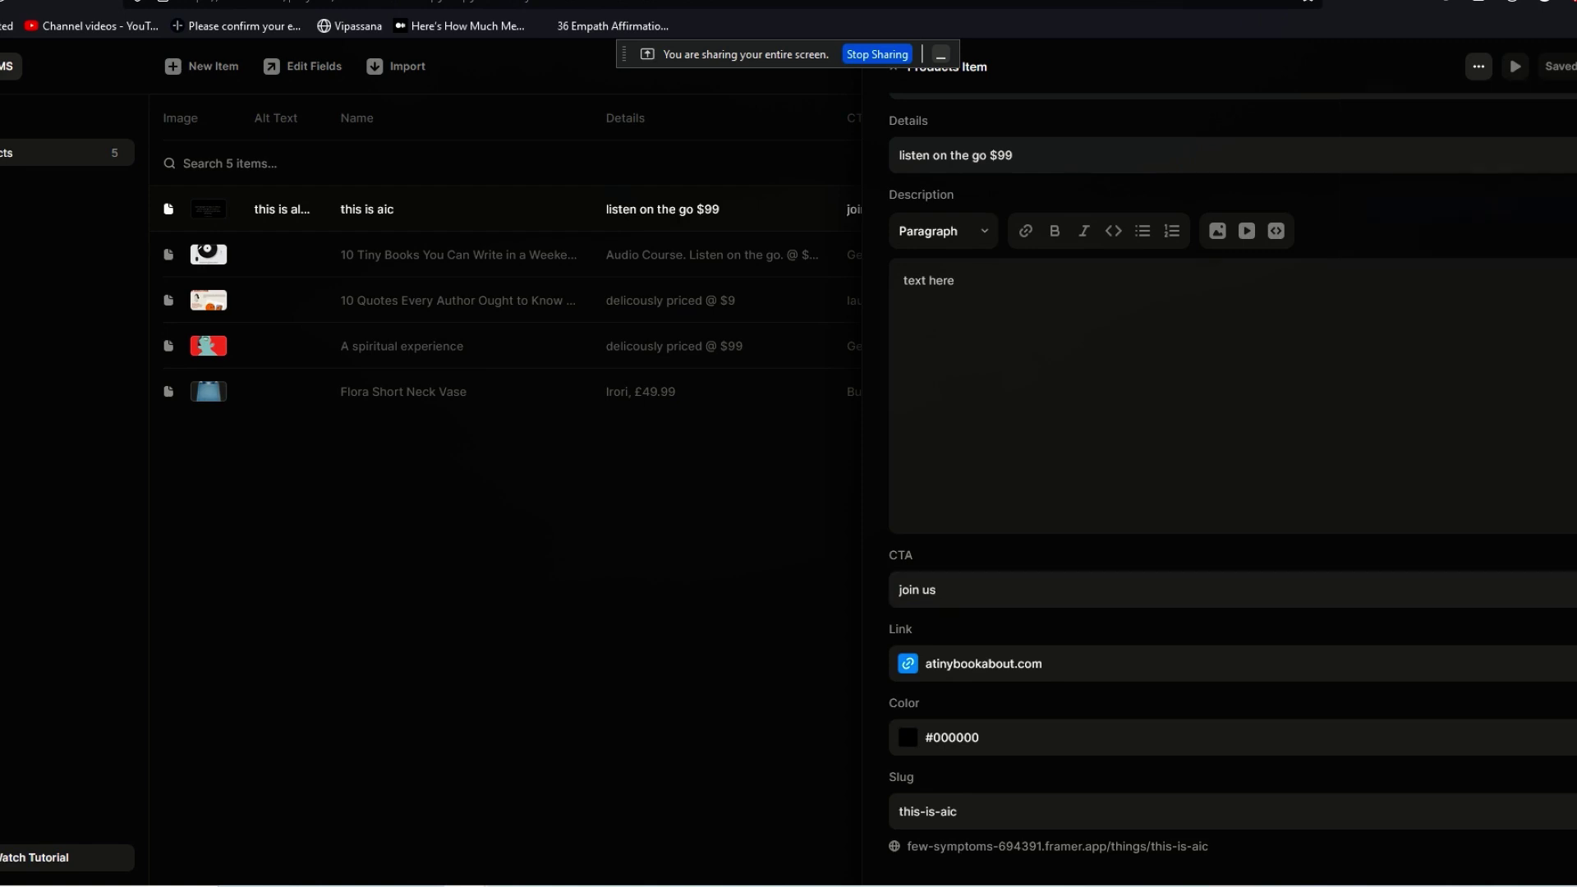
{"action": "left_click", "coordinate": [1569, 218]}
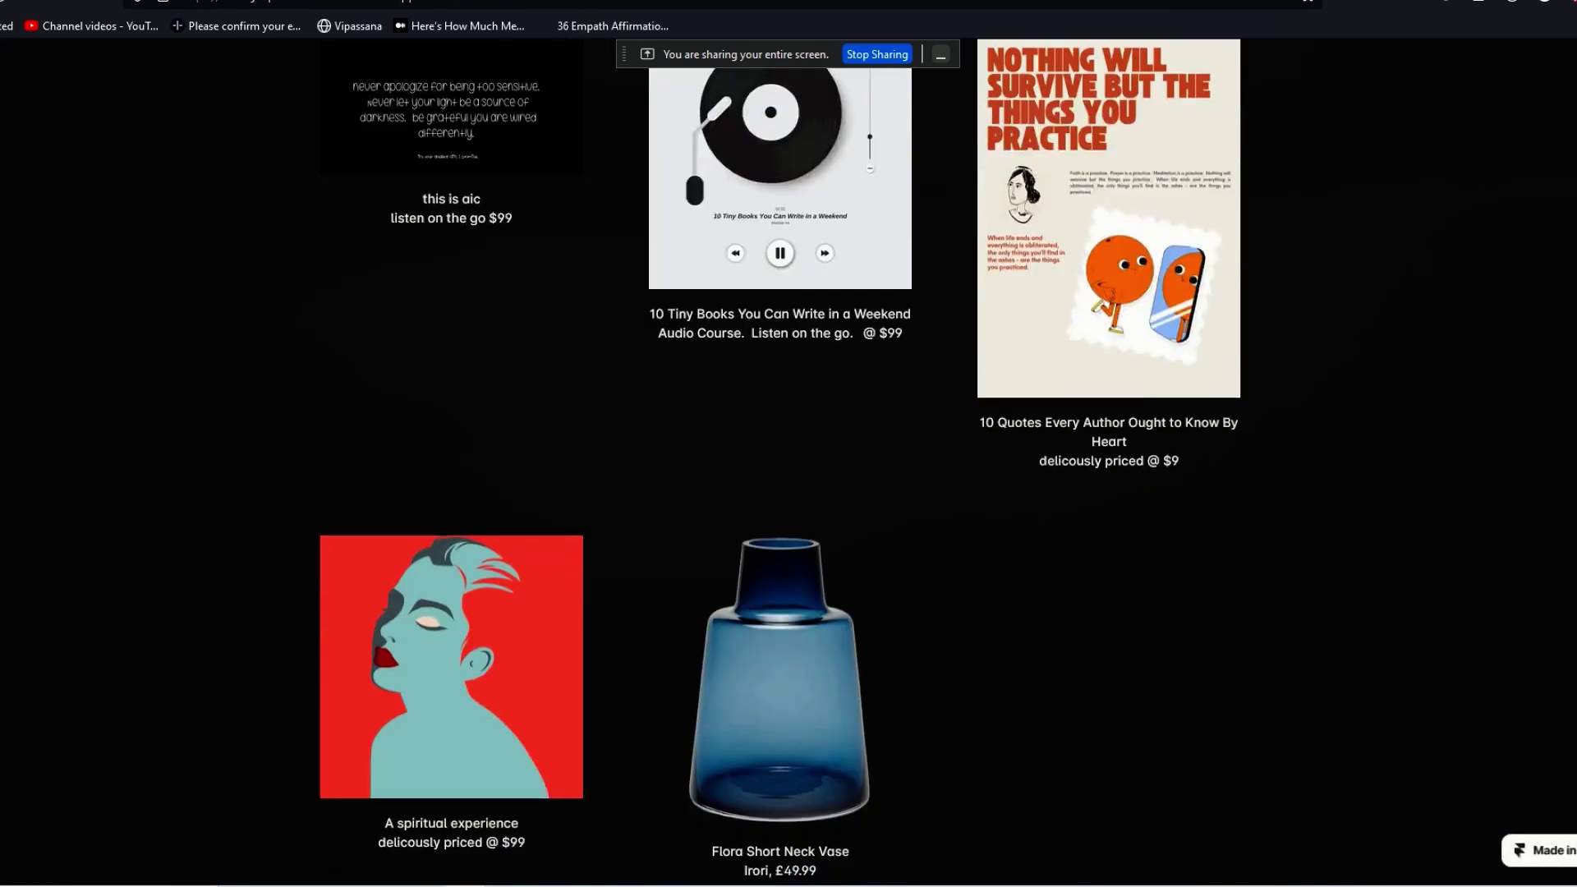
Open the live 10 Tiny Books product page and test its 'Get your answer' link.
{"action": "scroll", "coordinate": [1522, 233], "scroll_direction": "up", "scroll_amount": 4}
{"action": "left_click", "coordinate": [832, 522]}
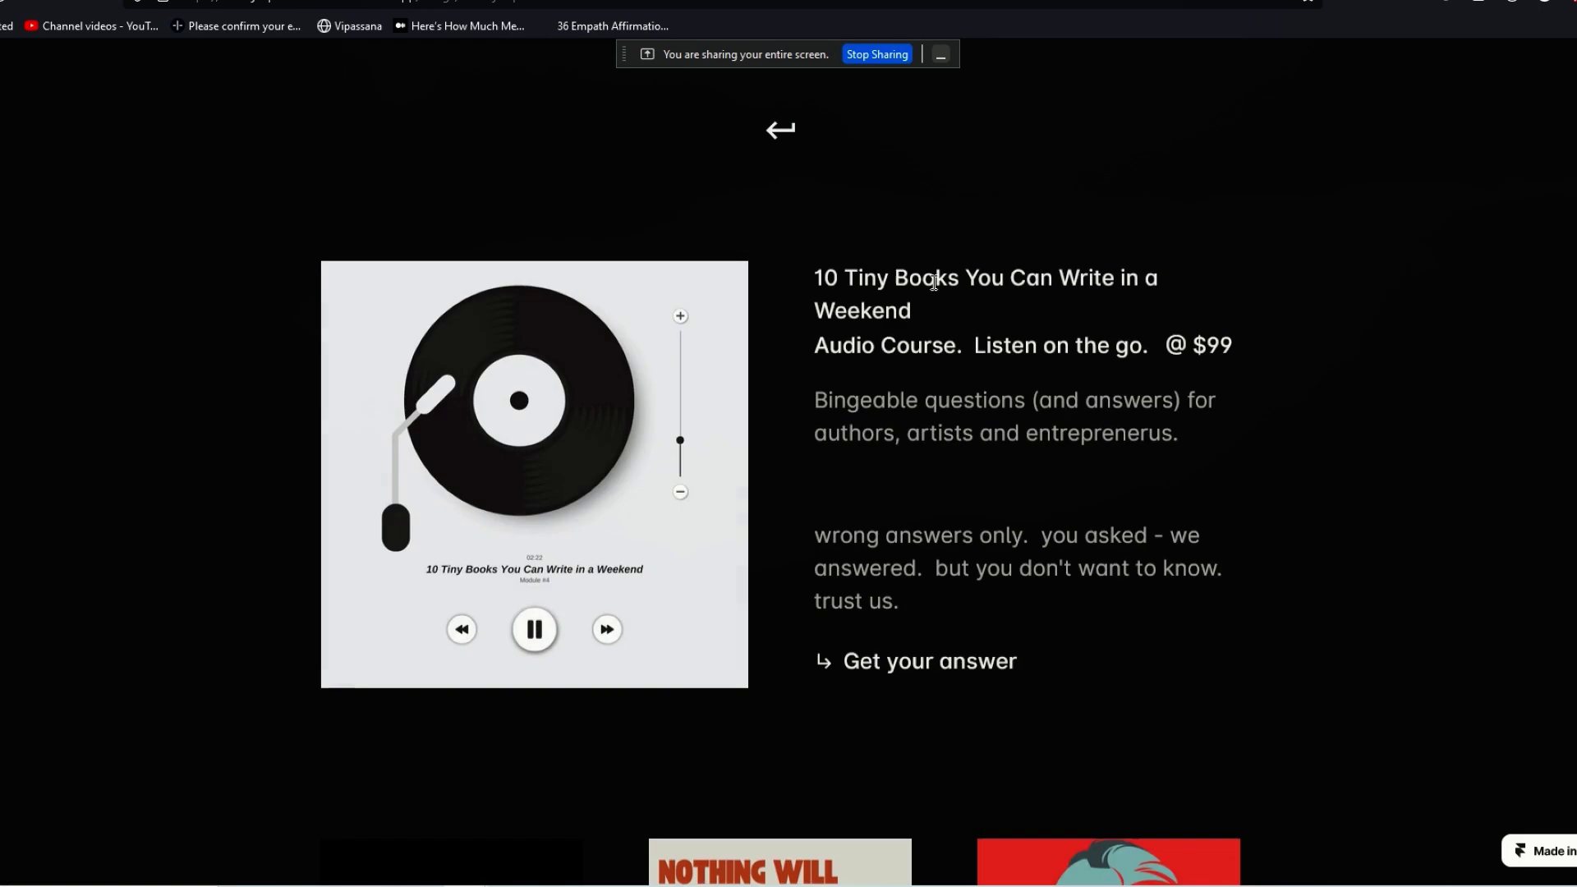
{"action": "left_click", "coordinate": [948, 668]}
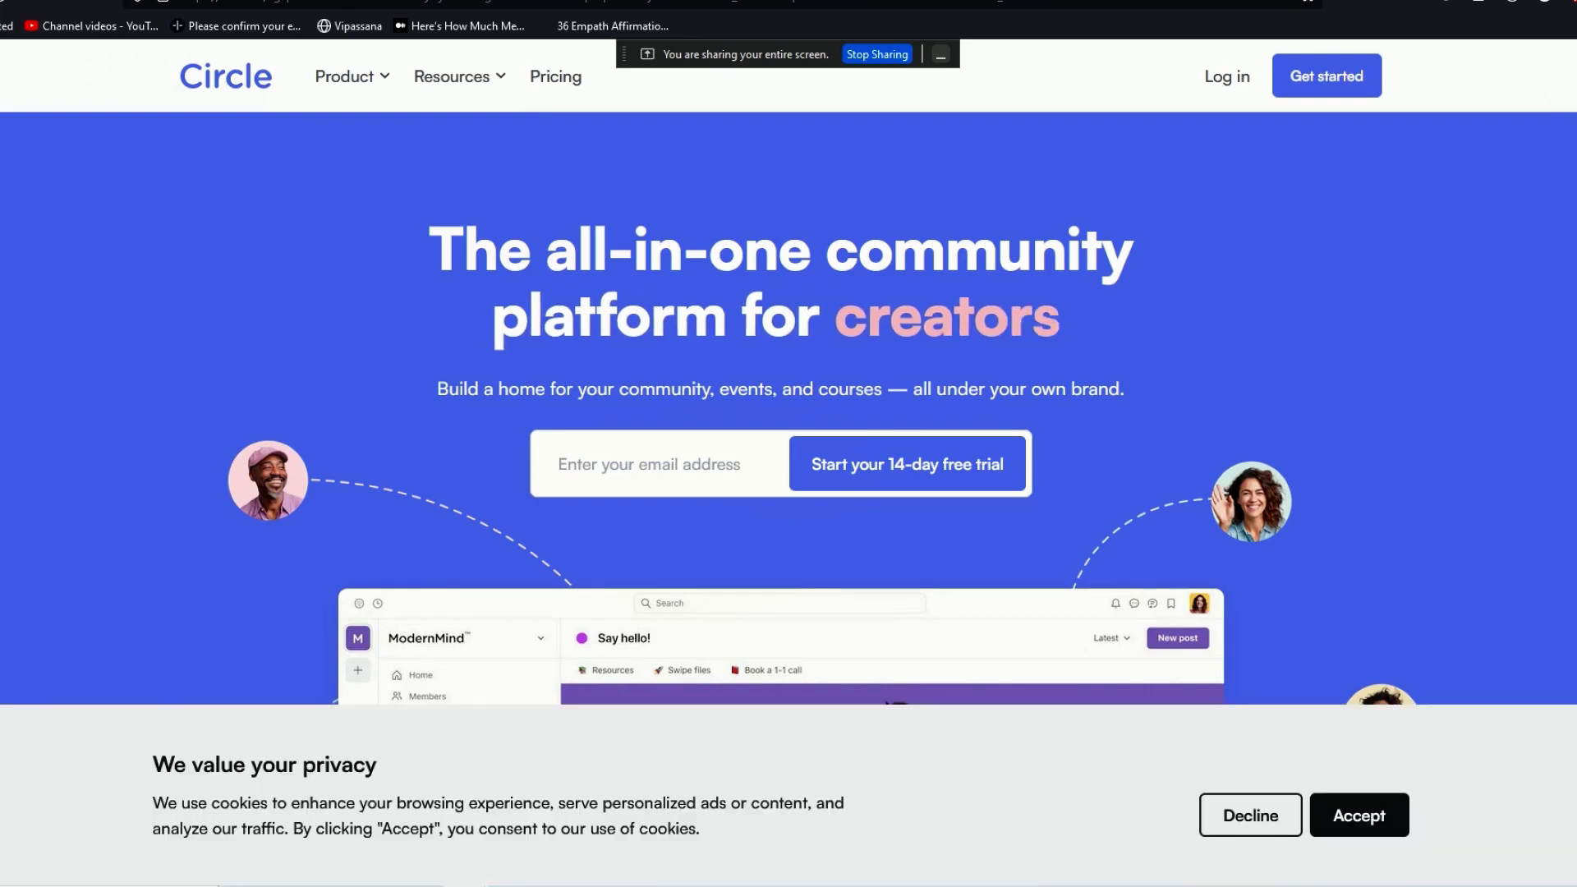
{"action": "key", "text": "alt+Left"}
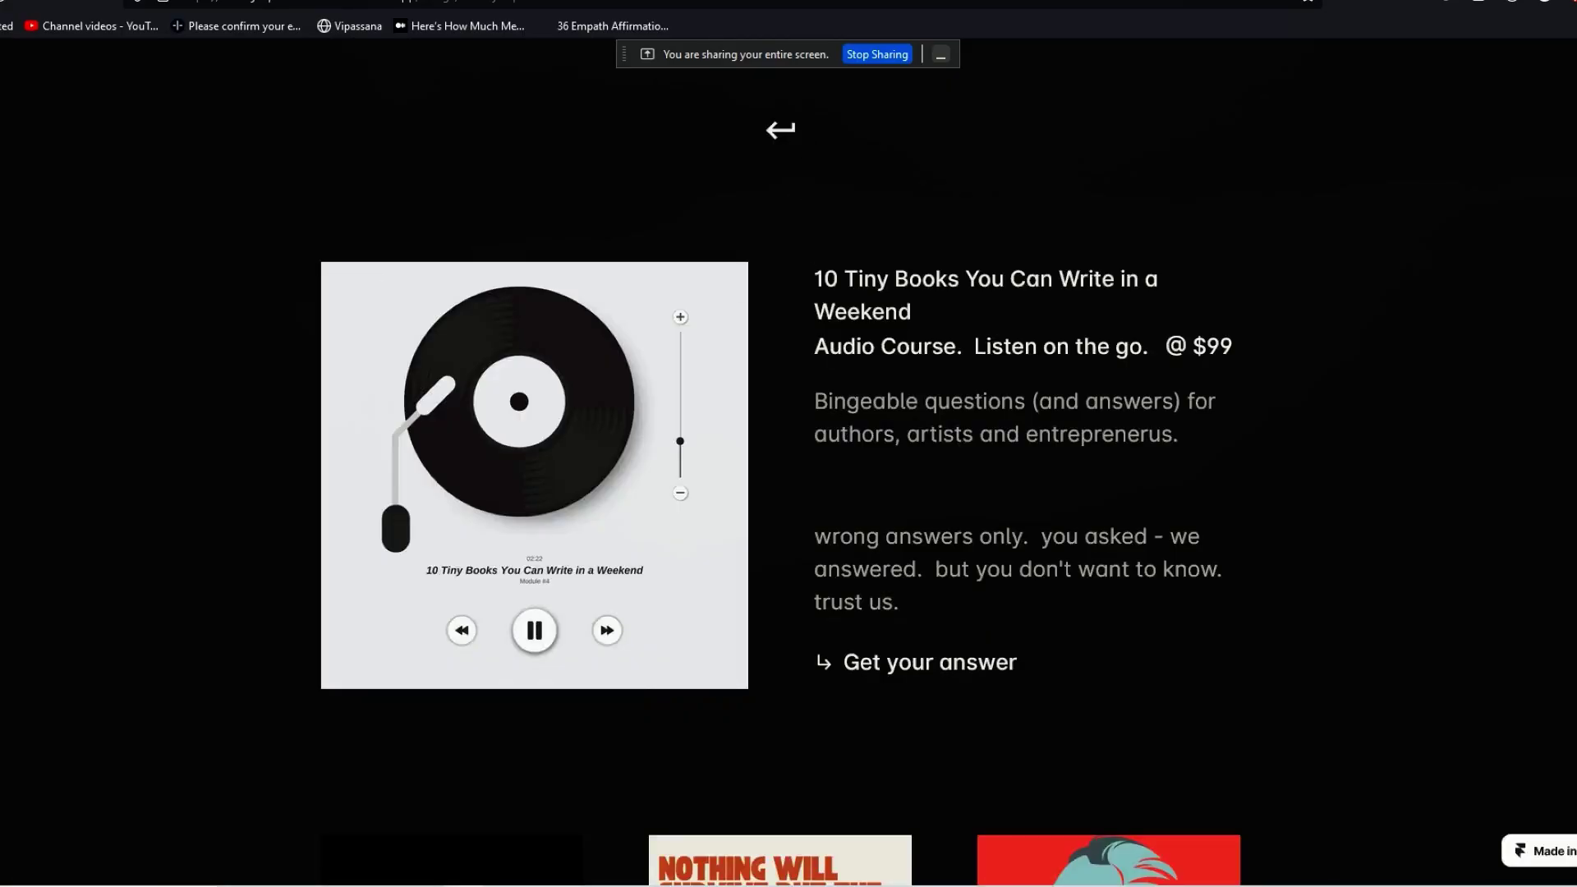
Open the 10 Quotes Every Author Ought to Know By Heart product page, then go to the Framer dashboard.
{"action": "scroll", "coordinate": [789, 444], "scroll_direction": "down", "scroll_amount": 12}
{"action": "scroll", "coordinate": [788, 443], "scroll_direction": "up", "scroll_amount": 5}
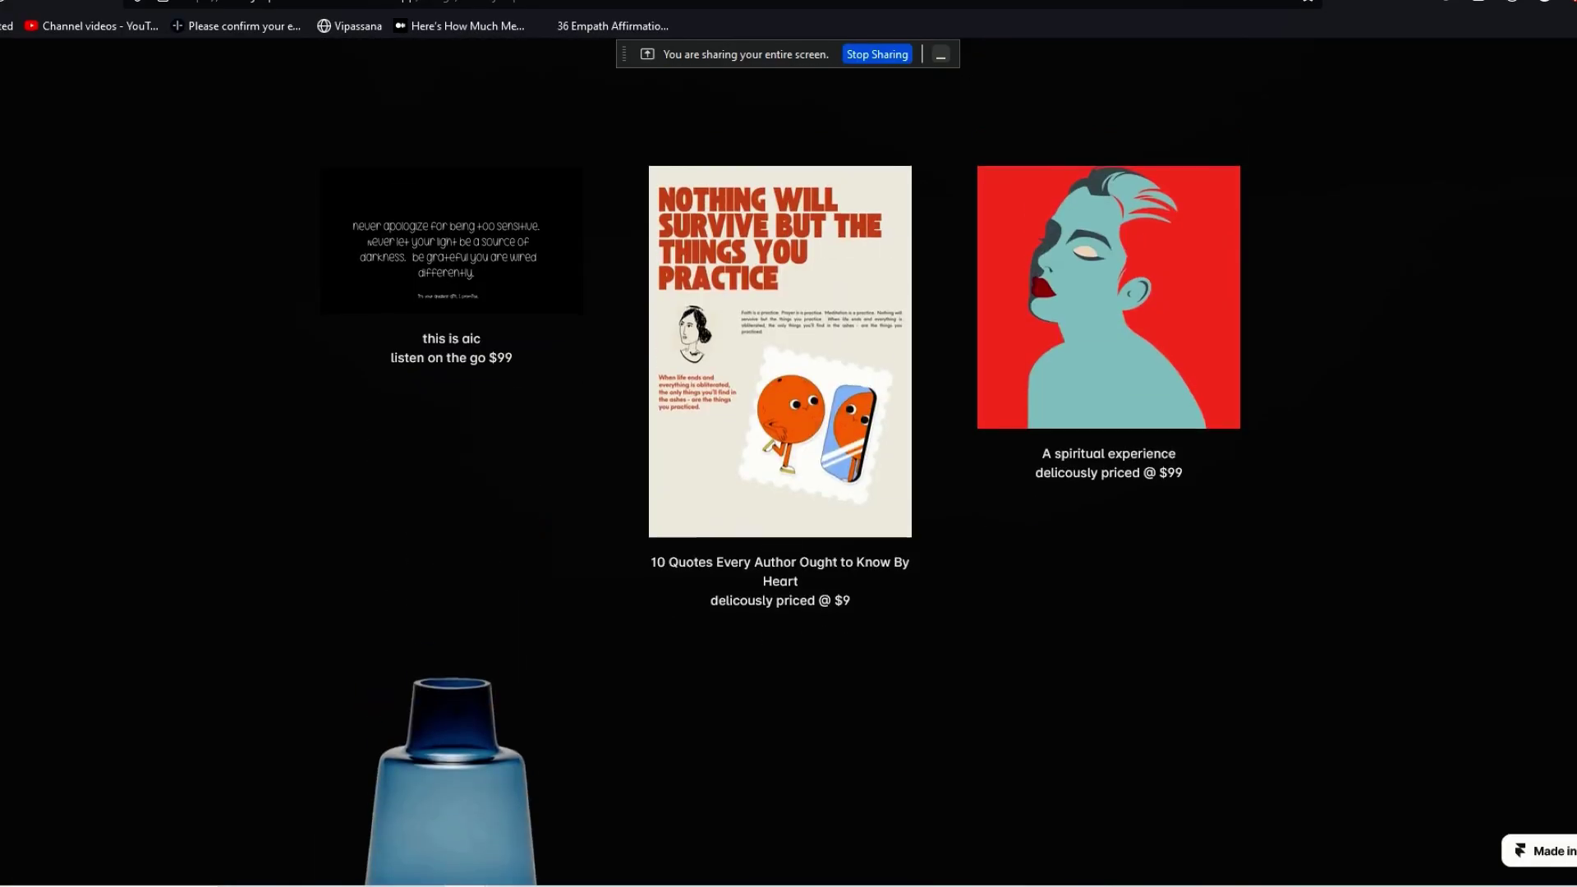
{"action": "scroll", "coordinate": [788, 444], "scroll_direction": "up", "scroll_amount": 4}
{"action": "scroll", "coordinate": [789, 443], "scroll_direction": "down", "scroll_amount": 4}
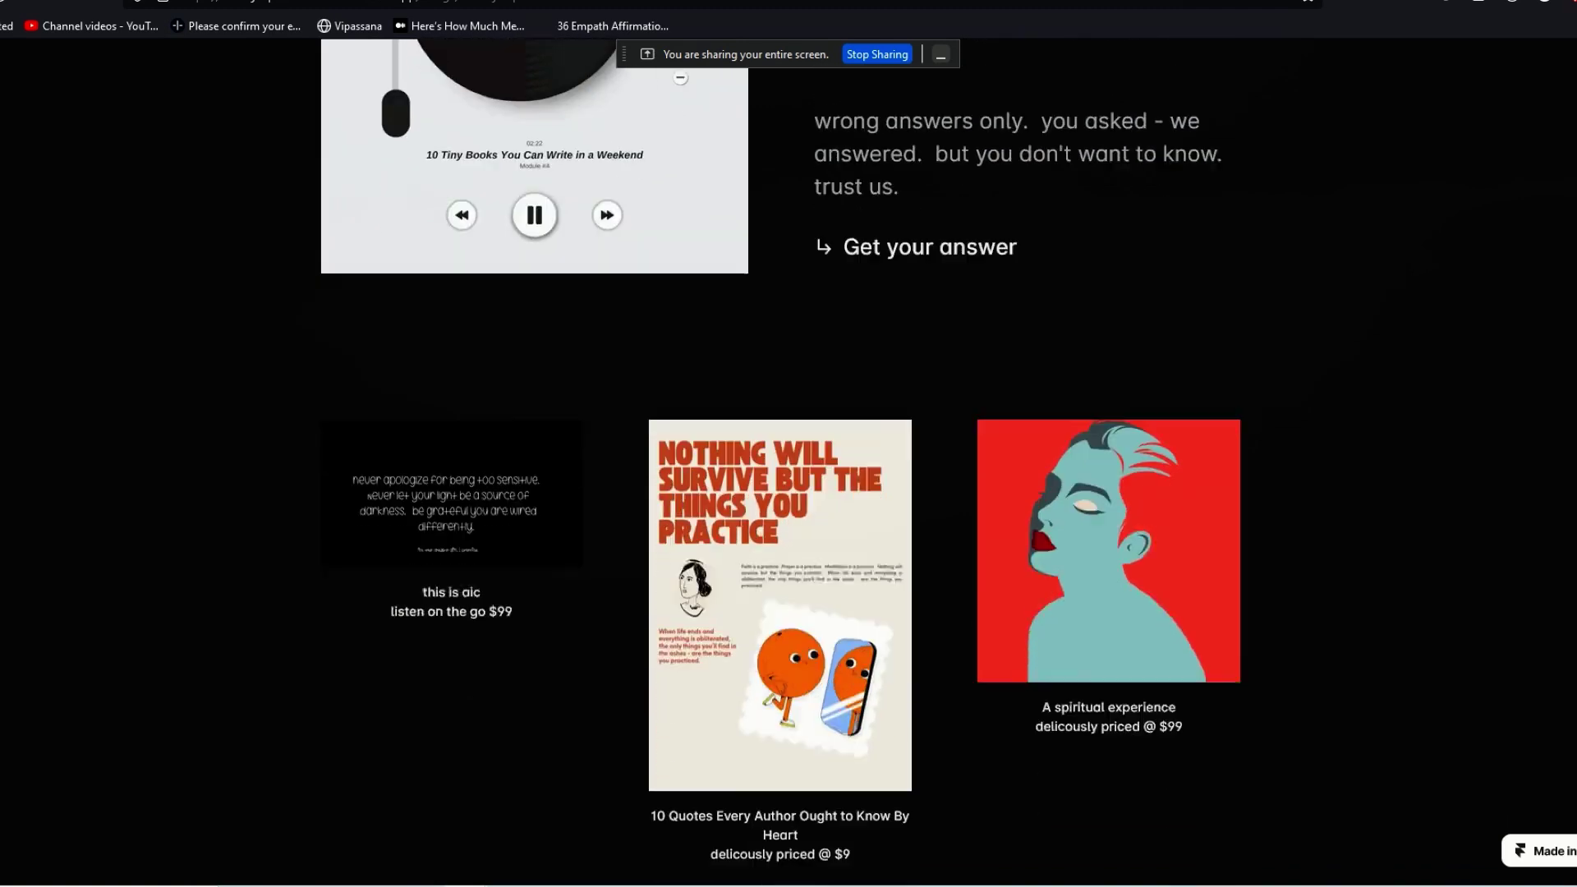
{"action": "left_click", "coordinate": [904, 579]}
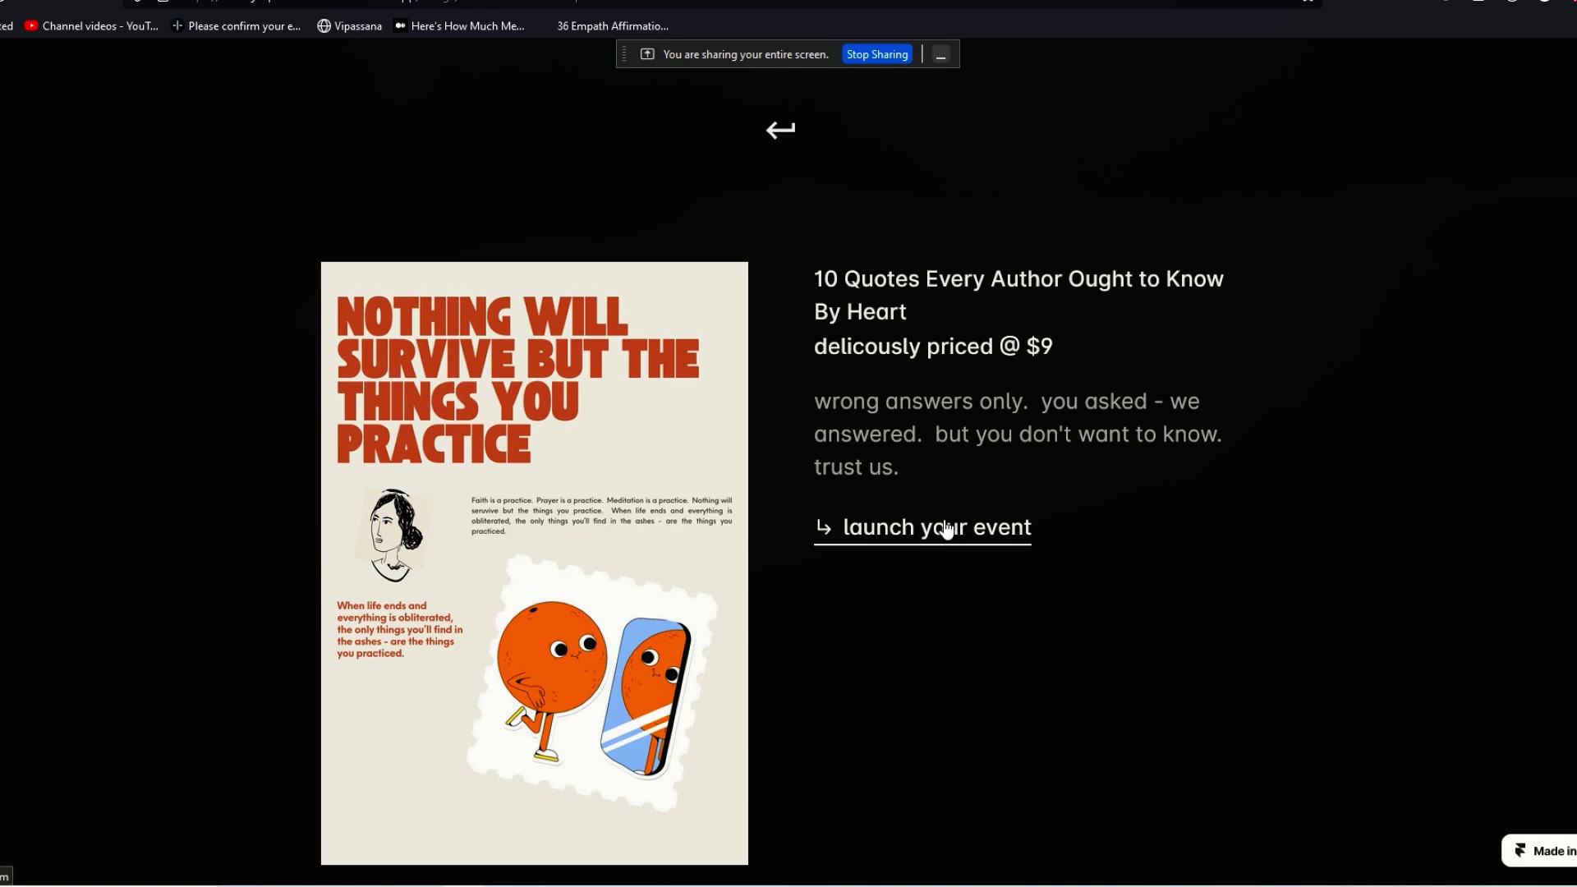
{"action": "left_click", "coordinate": [970, 538]}
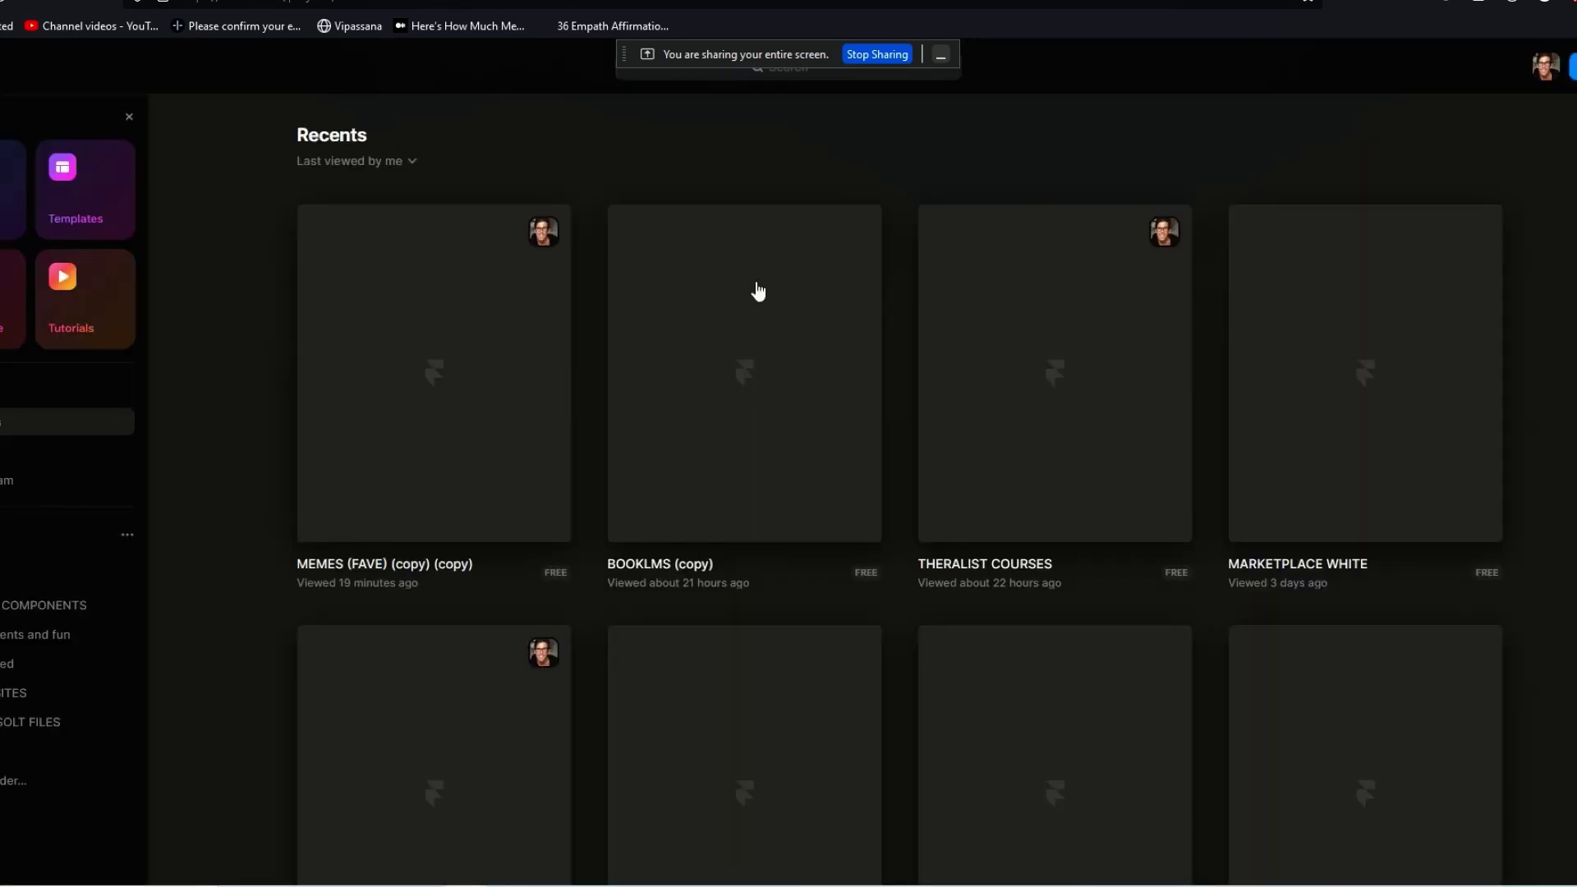
Open the 'A spiritual experience' item in the CMS Products collection and update the published site.
{"action": "key", "text": "ctrl+Tab"}
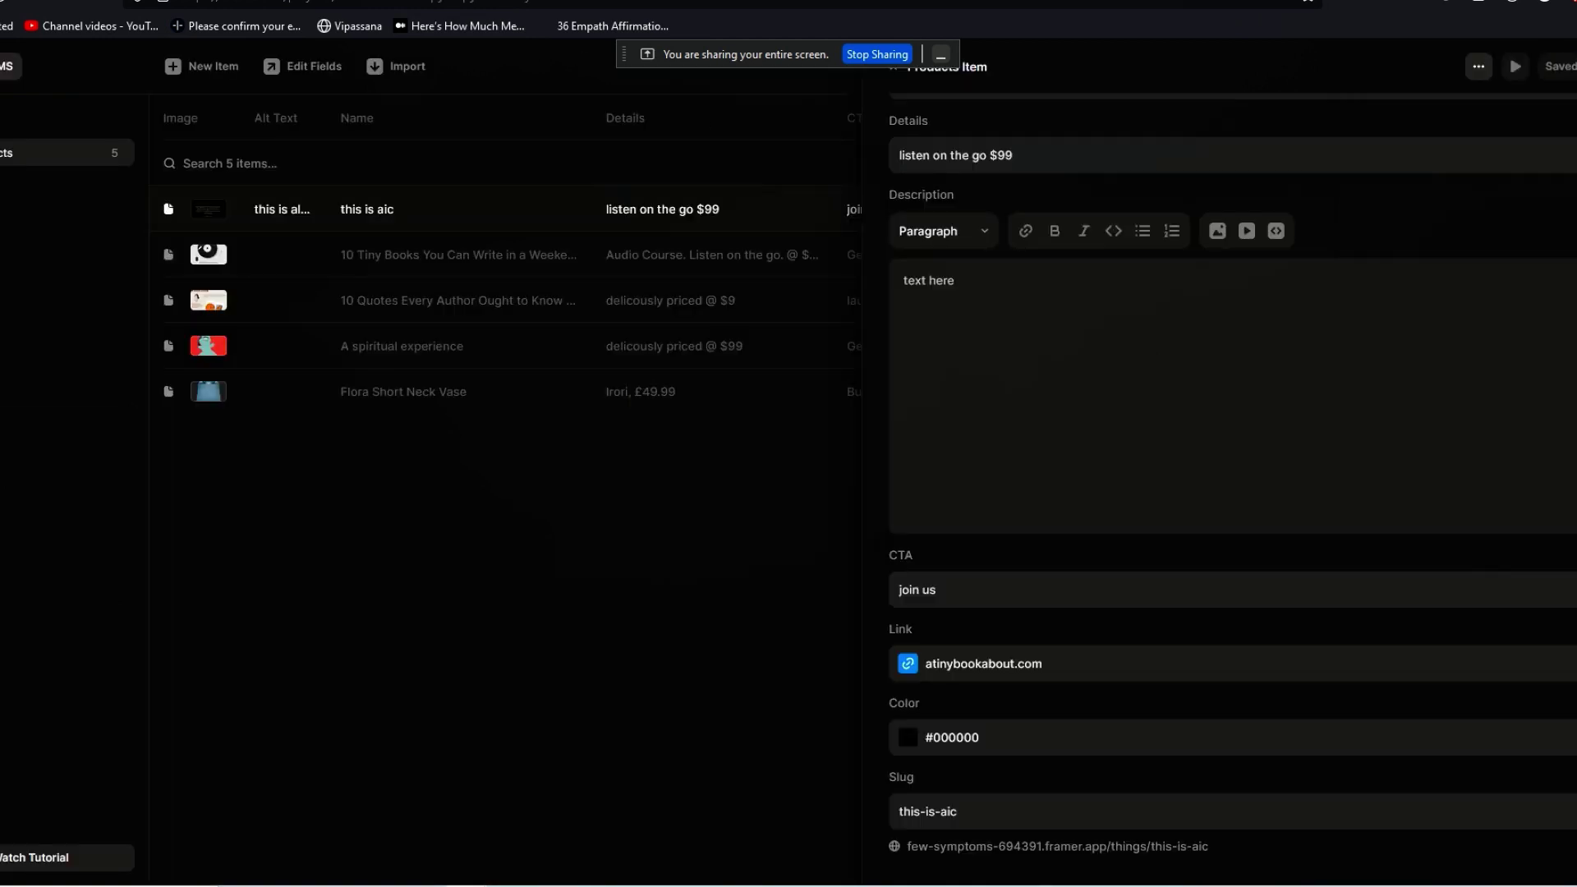
{"action": "left_click", "coordinate": [367, 353]}
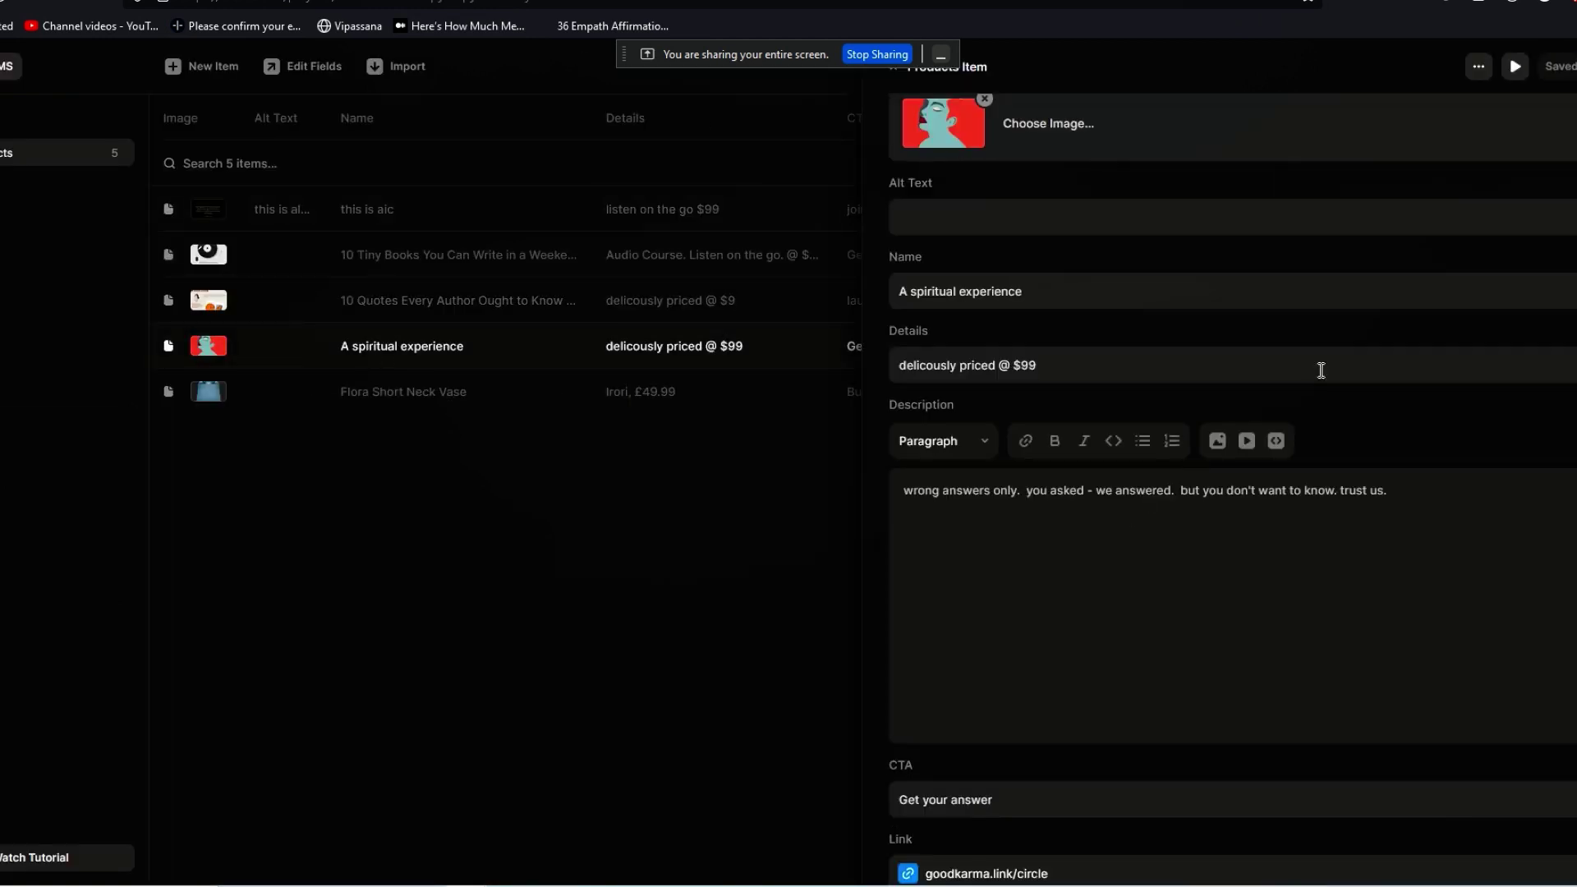
{"action": "scroll", "coordinate": [1232, 493], "scroll_direction": "down", "scroll_amount": 3}
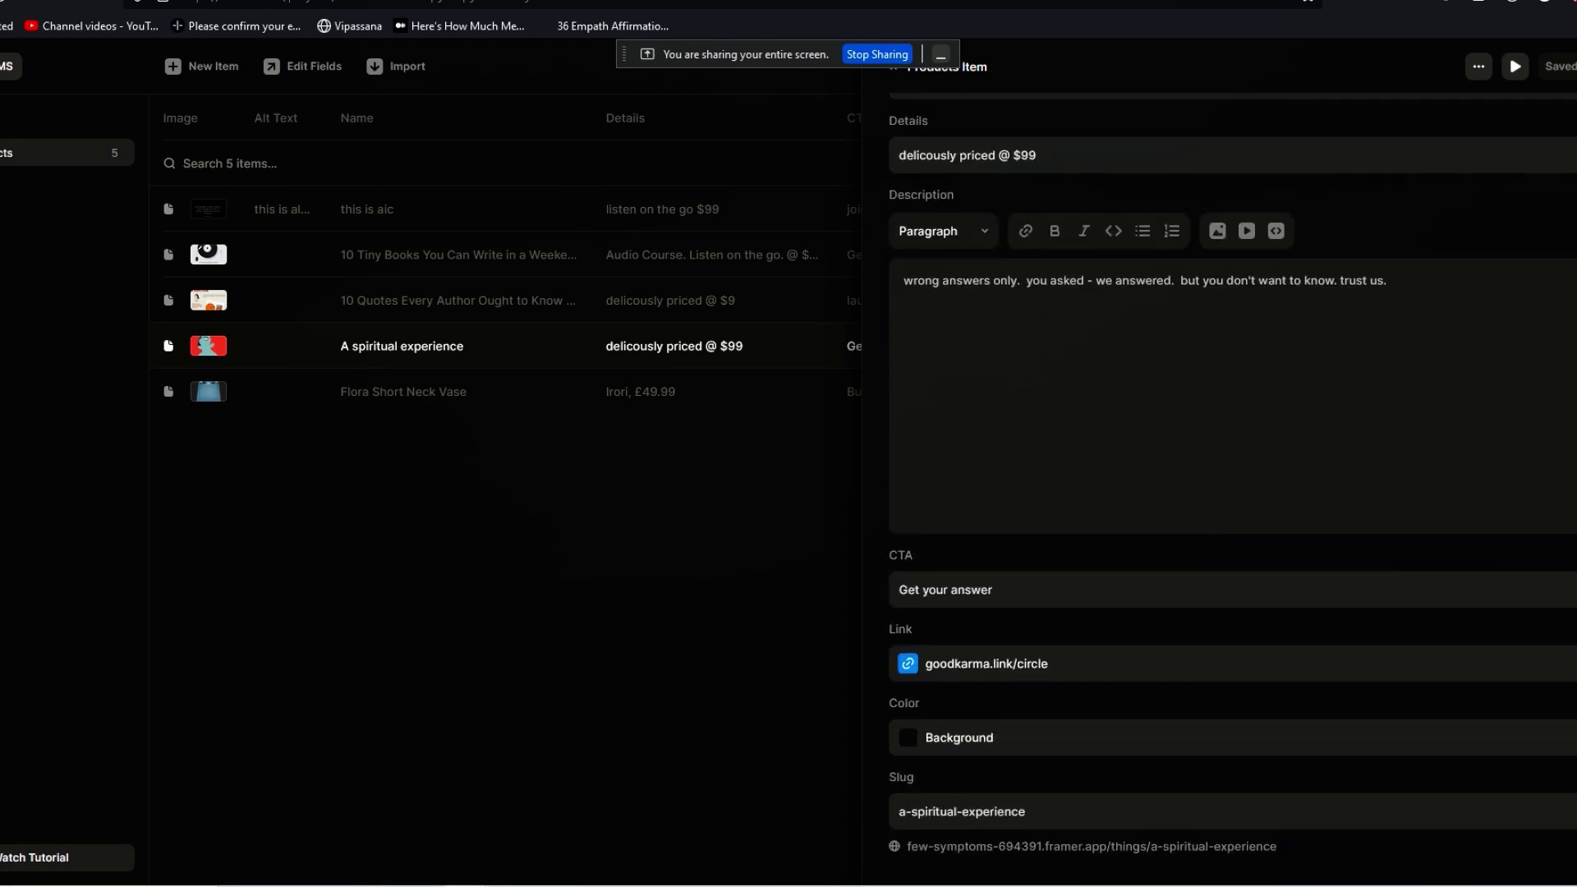
{"action": "scroll", "coordinate": [1232, 493], "scroll_direction": "up", "scroll_amount": 4}
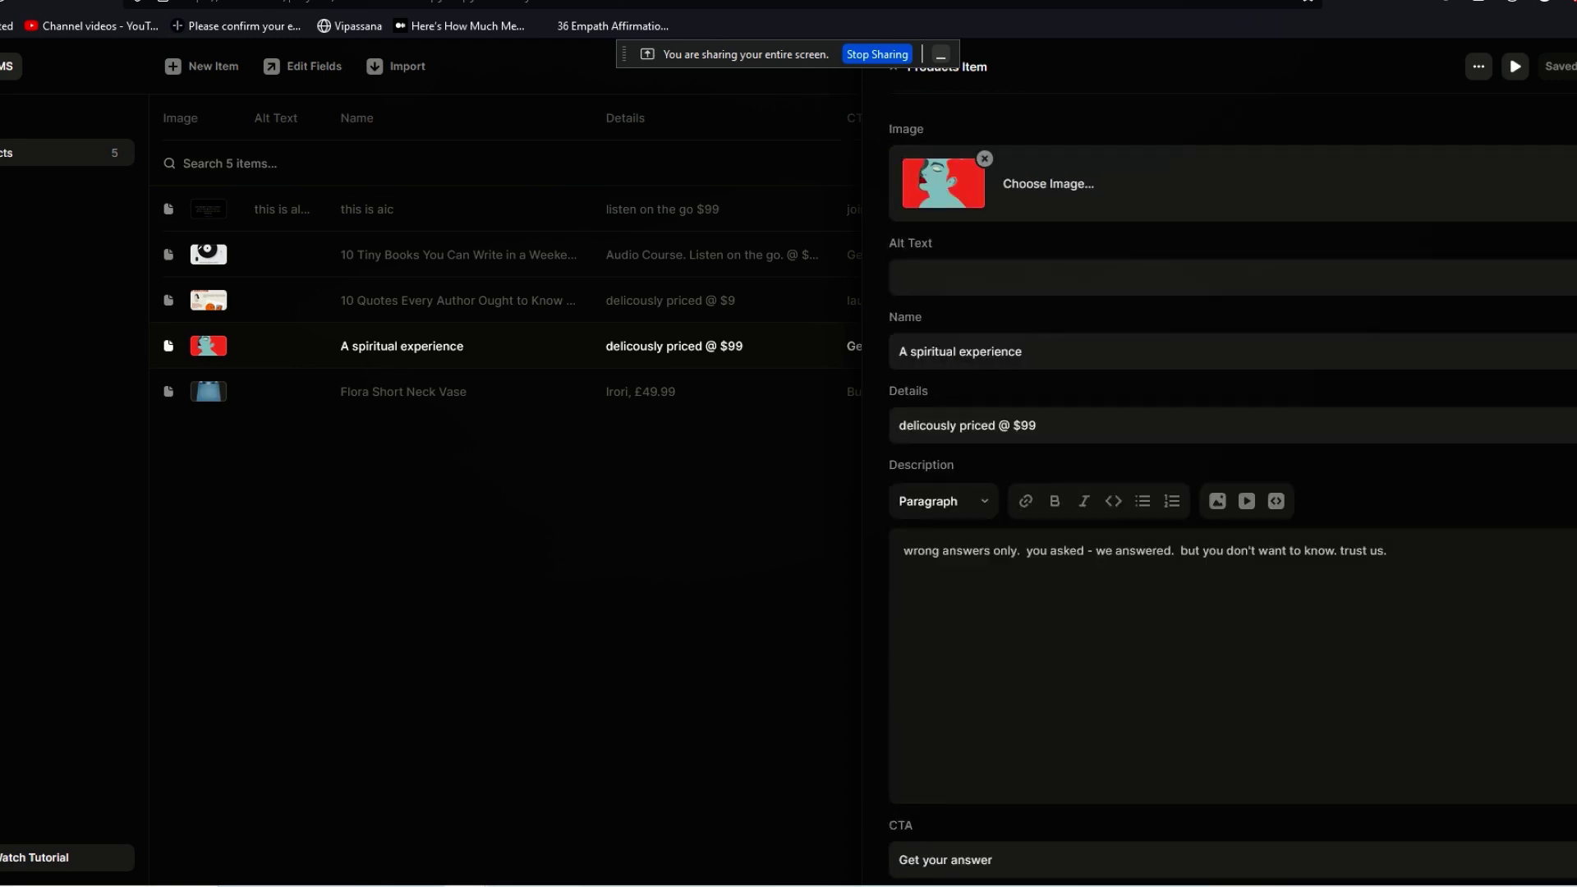
{"action": "left_click", "coordinate": [1571, 66]}
{"action": "left_click", "coordinate": [1551, 236]}
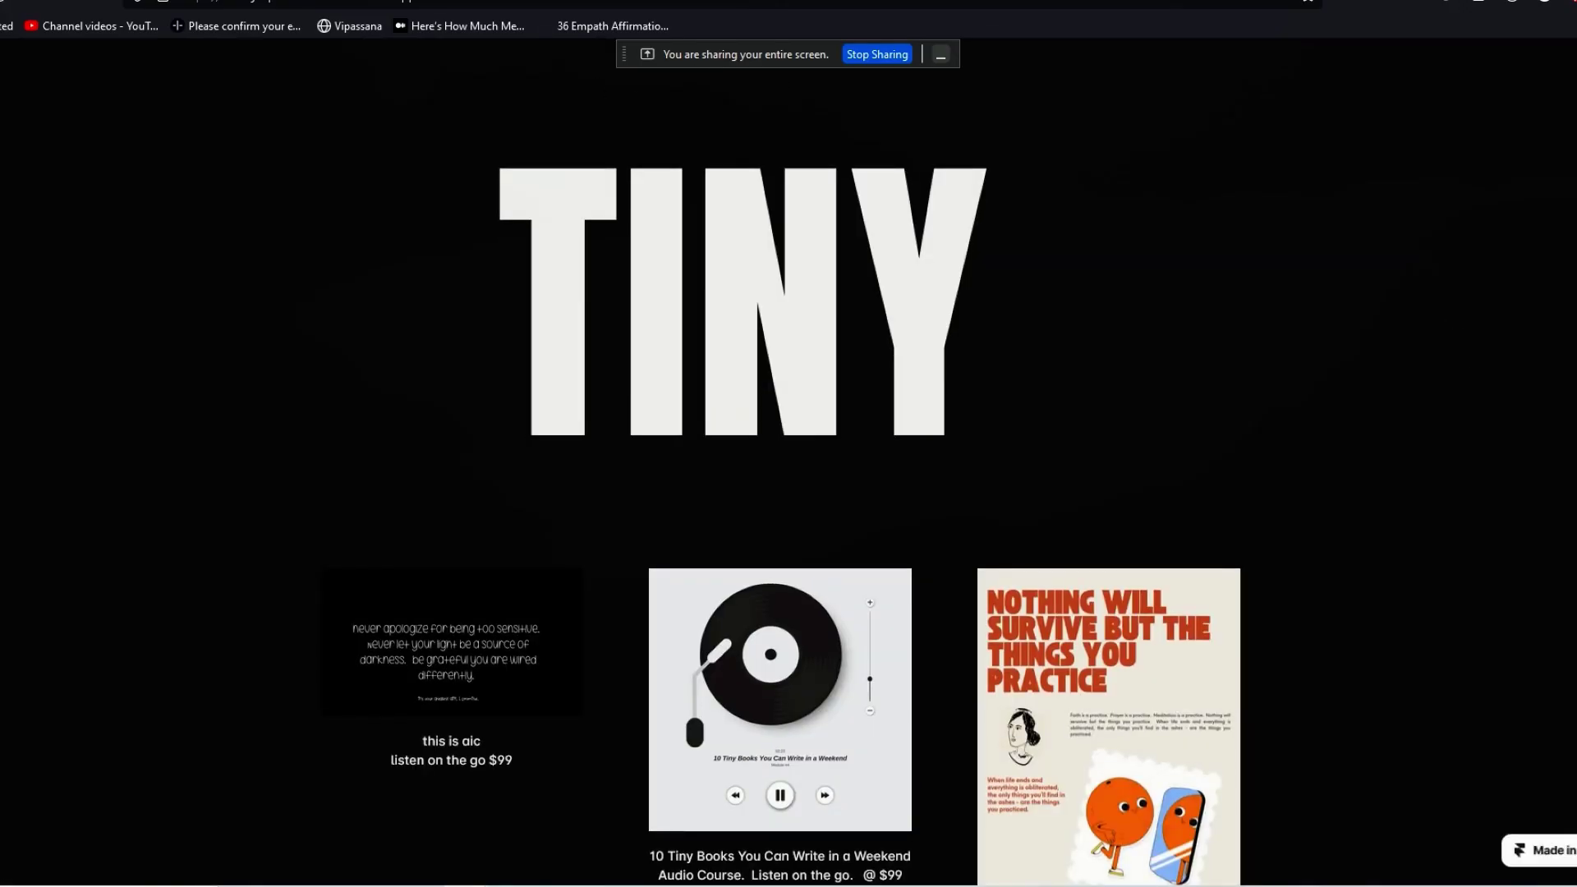
Open the Flora Short Neck Vase product from the live storefront's home page.
{"action": "scroll", "coordinate": [529, 419], "scroll_direction": "down", "scroll_amount": 9}
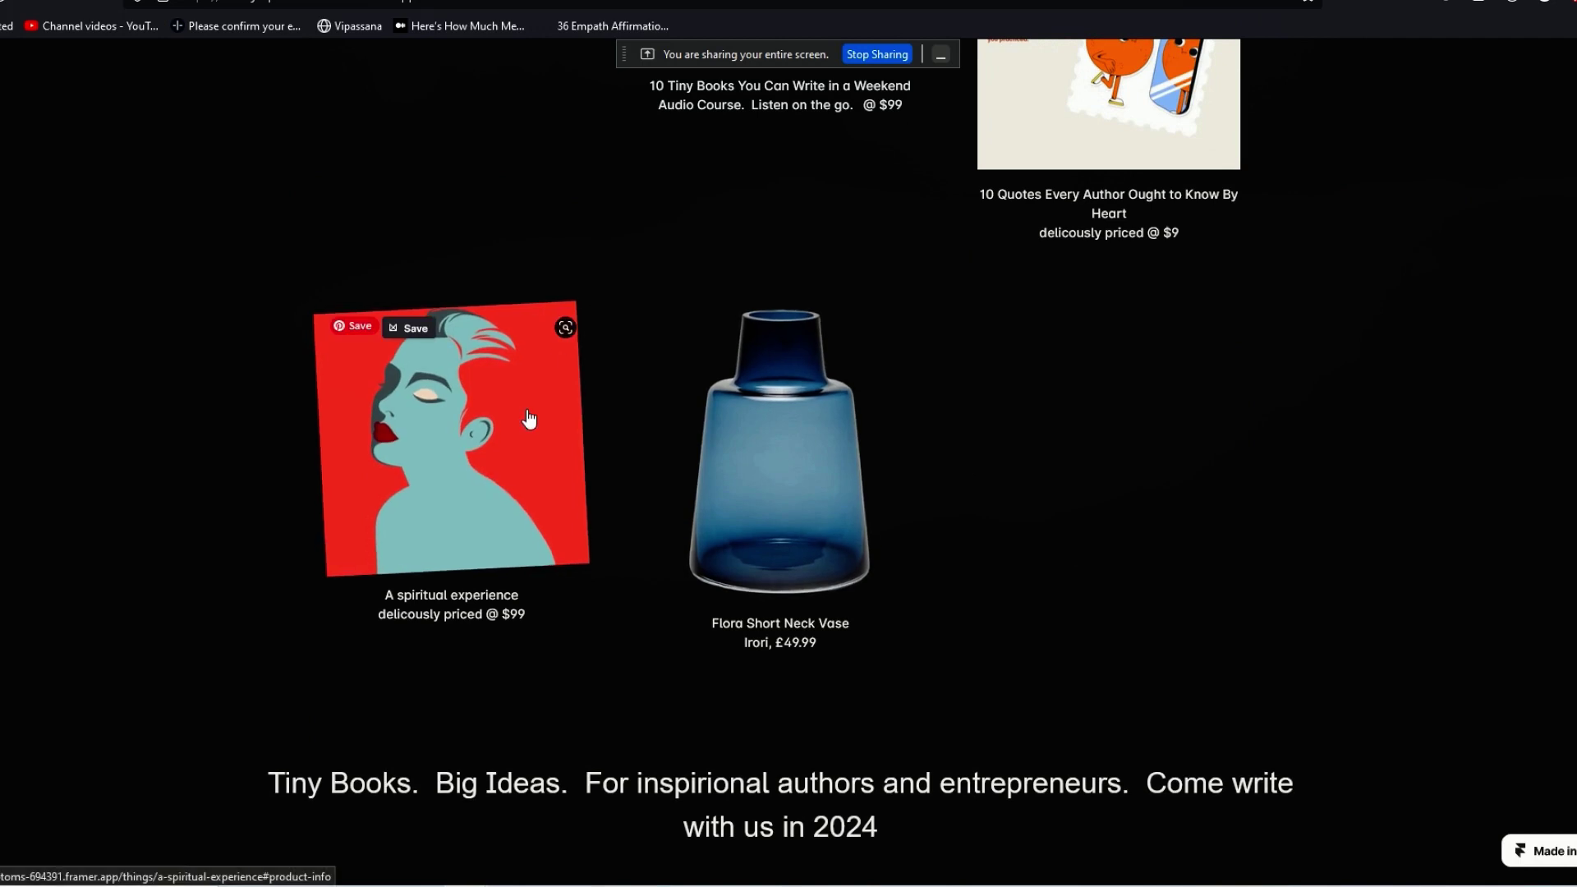
{"action": "left_click", "coordinate": [794, 476]}
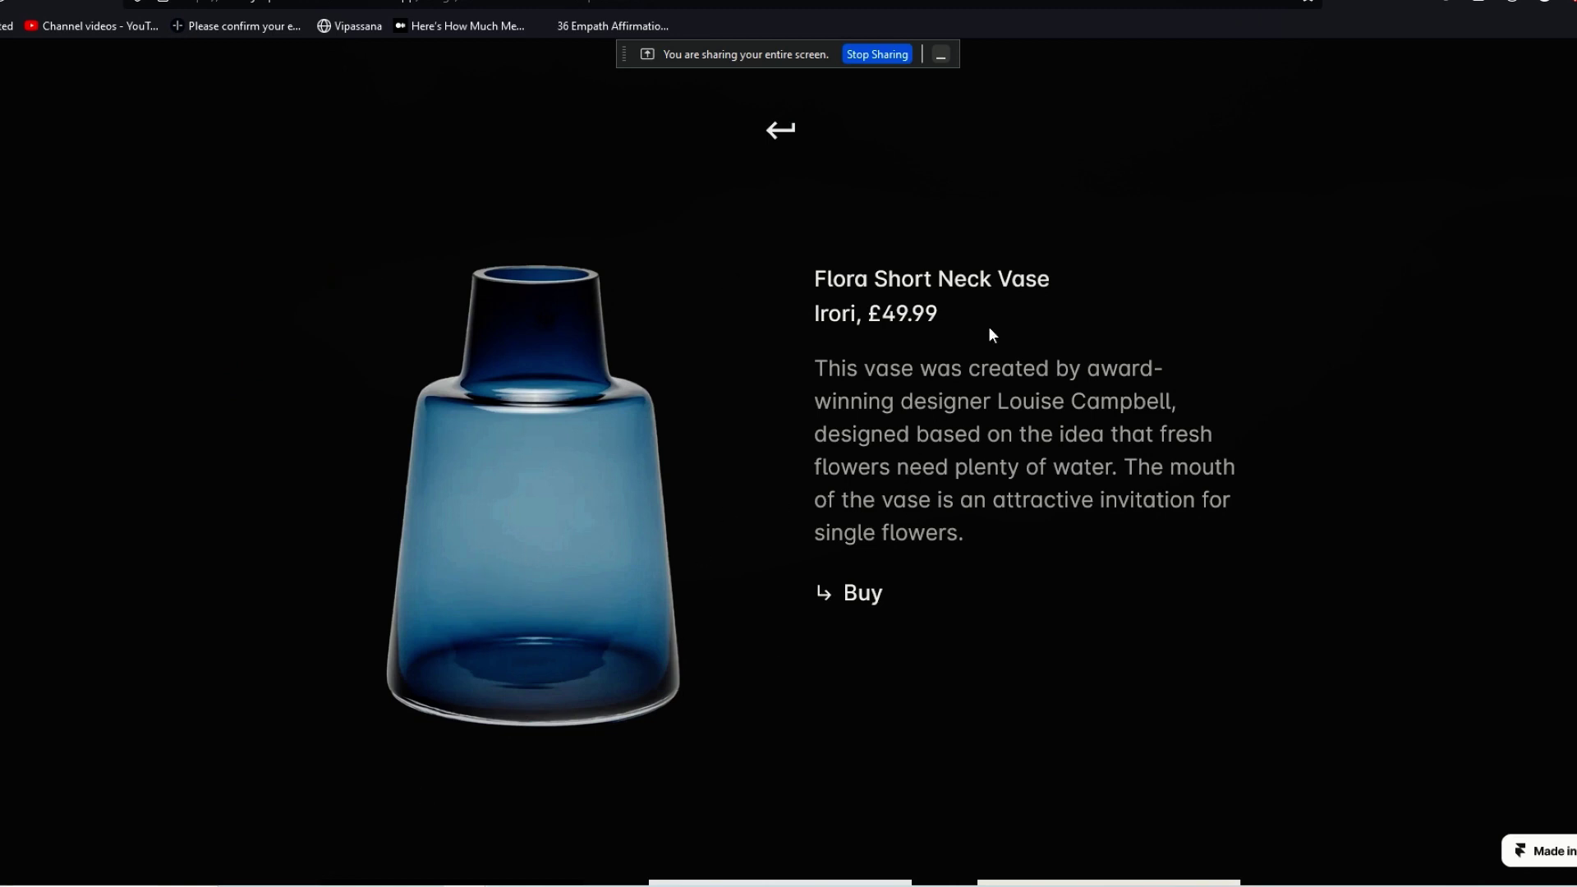
Test the vase page's Buy link to the external shop, then return to the Framer CMS editor.
{"action": "left_click", "coordinate": [863, 594]}
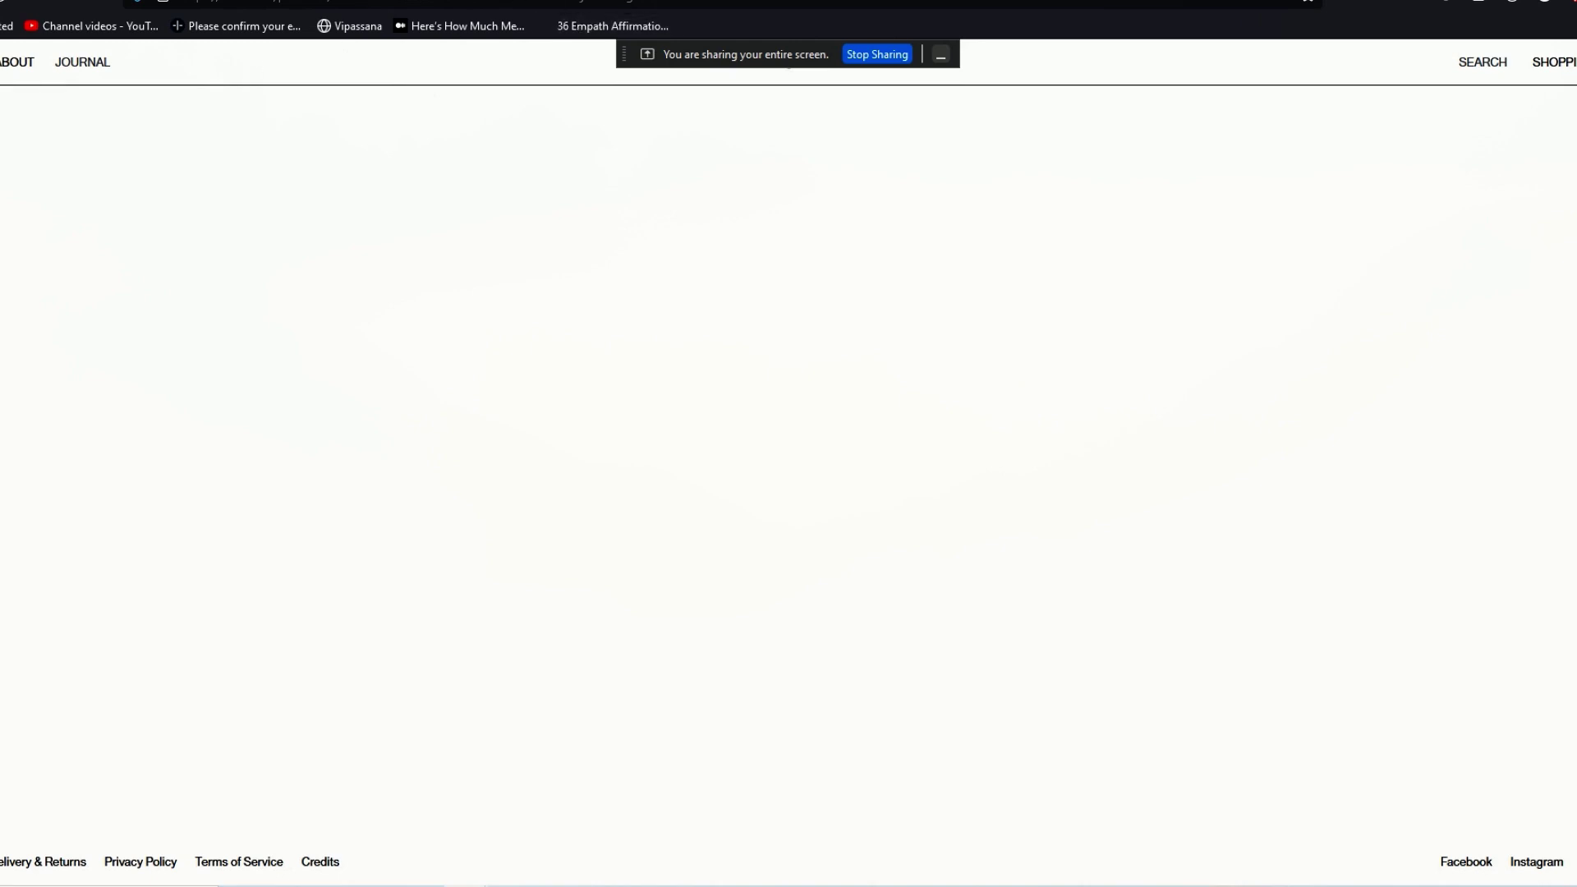
{"action": "key", "text": "ctrl+Tab"}
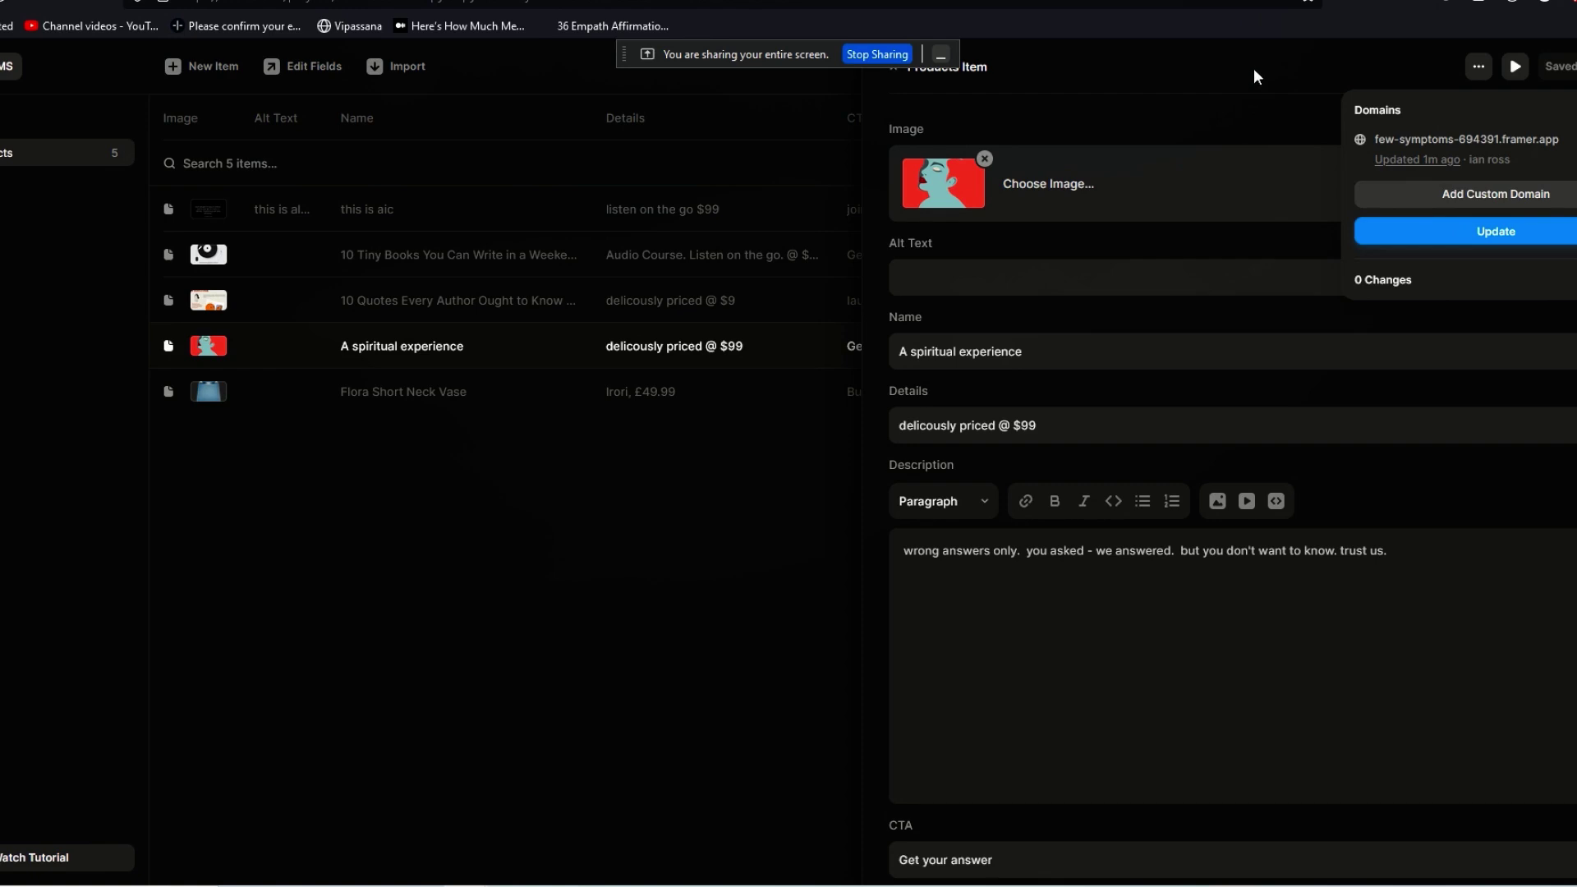
Delete the 'A spiritual experience' product's image and close the item panel to show the Products table.
{"action": "left_click", "coordinate": [1478, 69]}
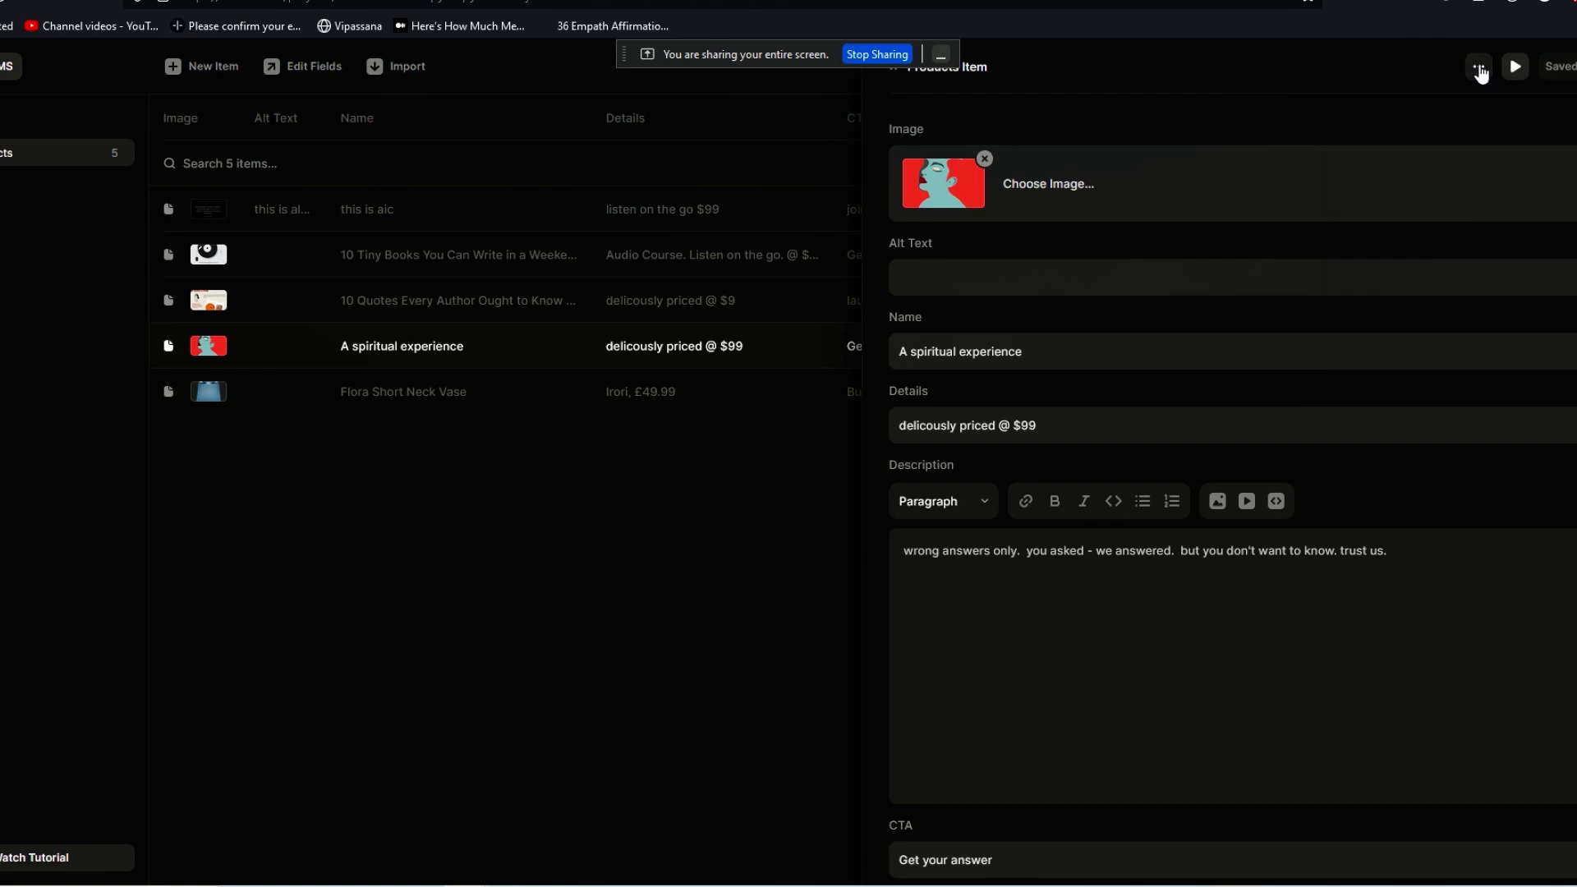
{"action": "left_click", "coordinate": [1480, 71]}
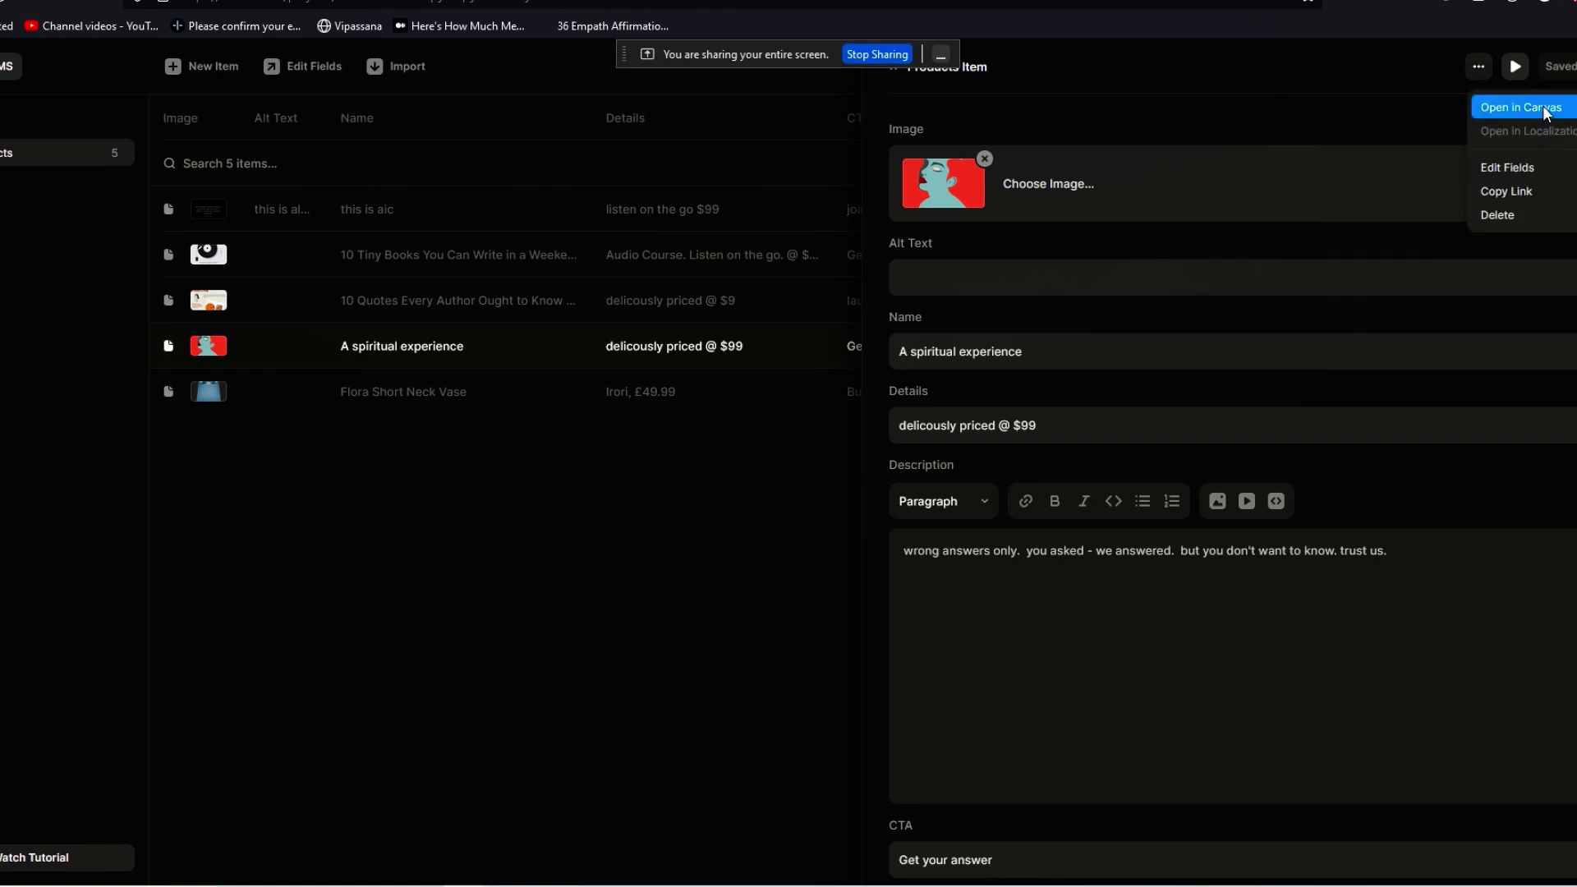
{"action": "left_click", "coordinate": [540, 617]}
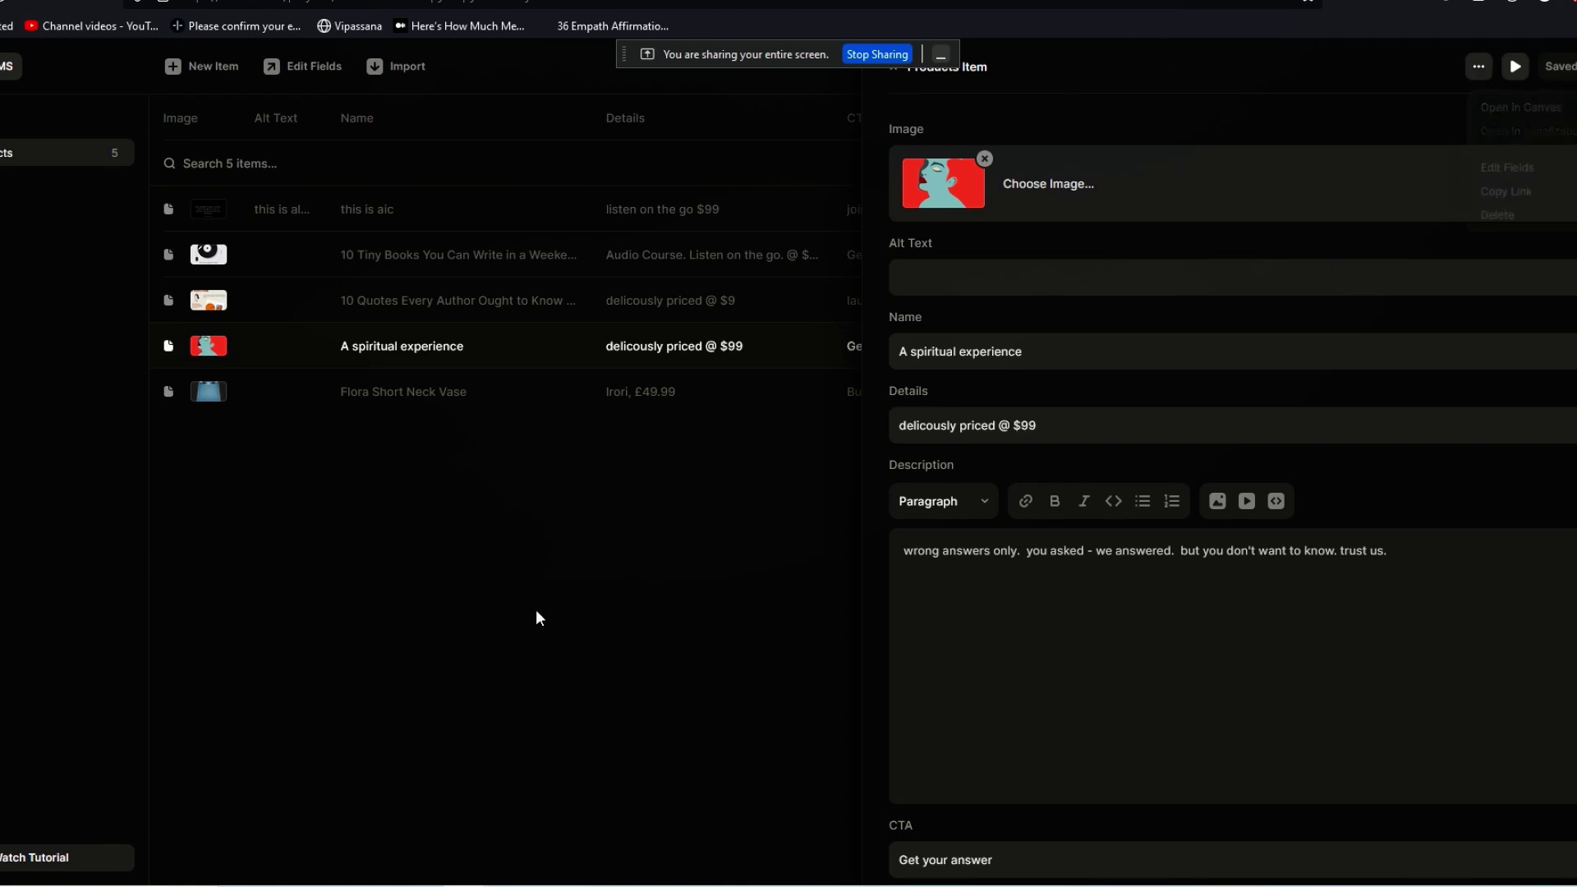
{"action": "left_click", "coordinate": [986, 160]}
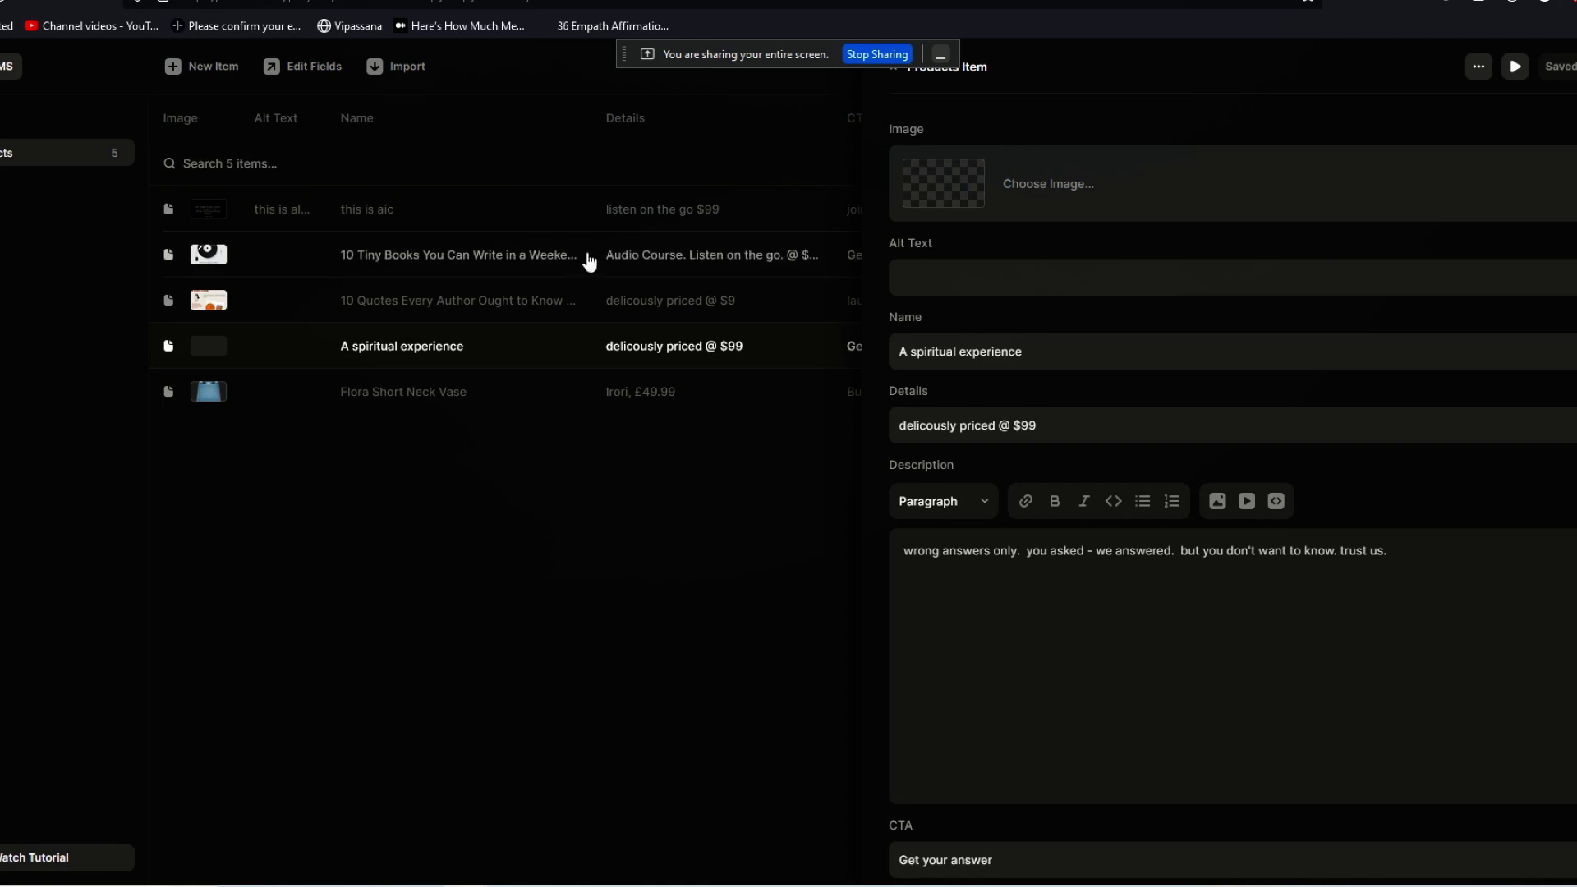
{"action": "left_click", "coordinate": [894, 82]}
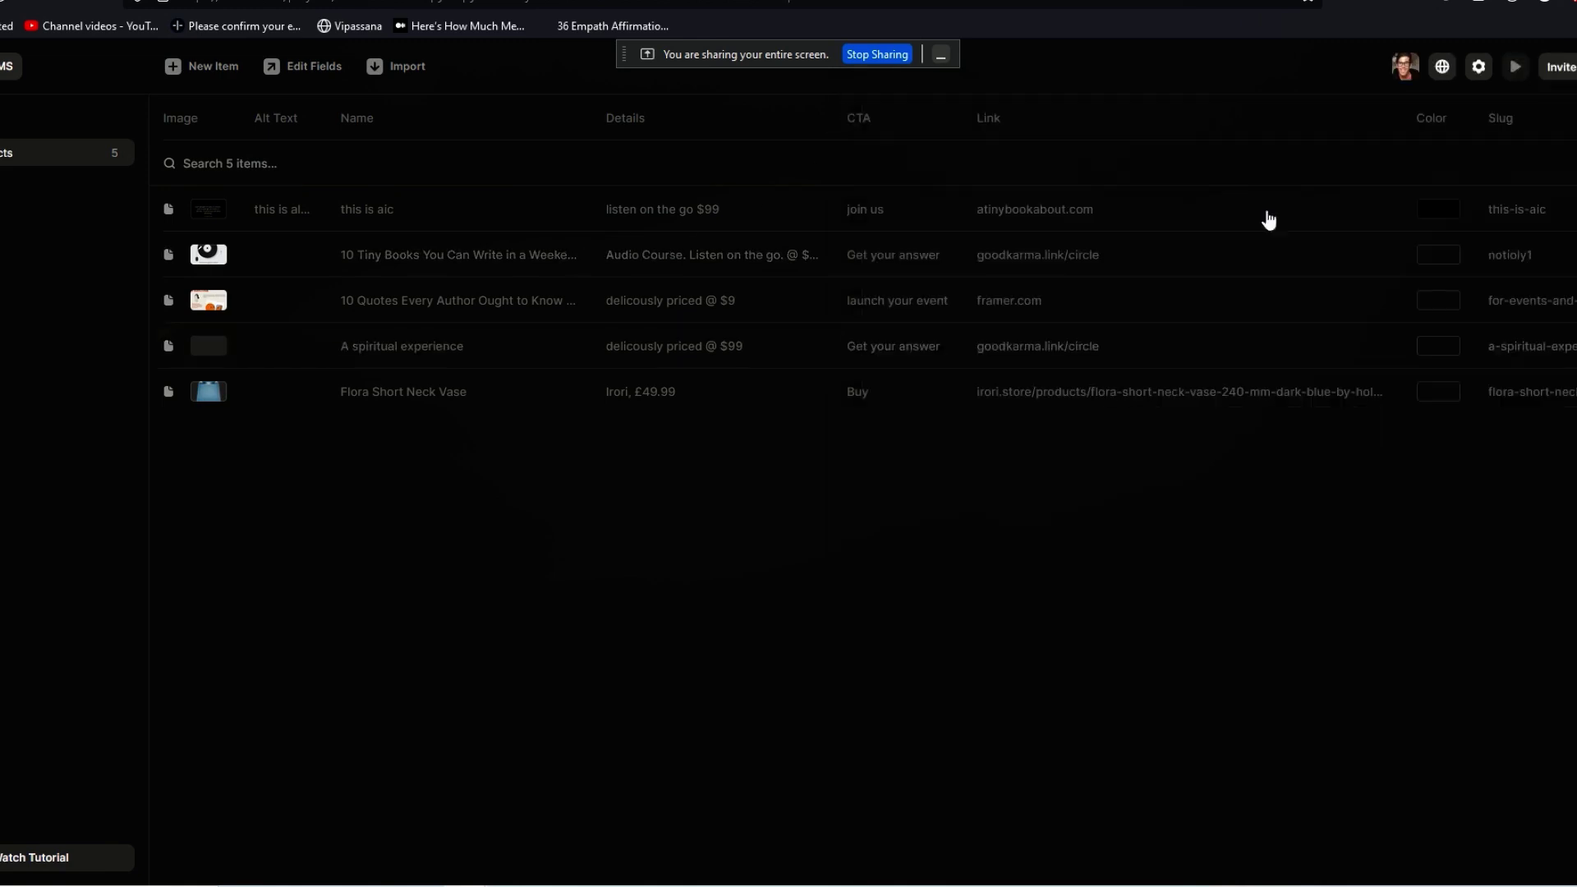